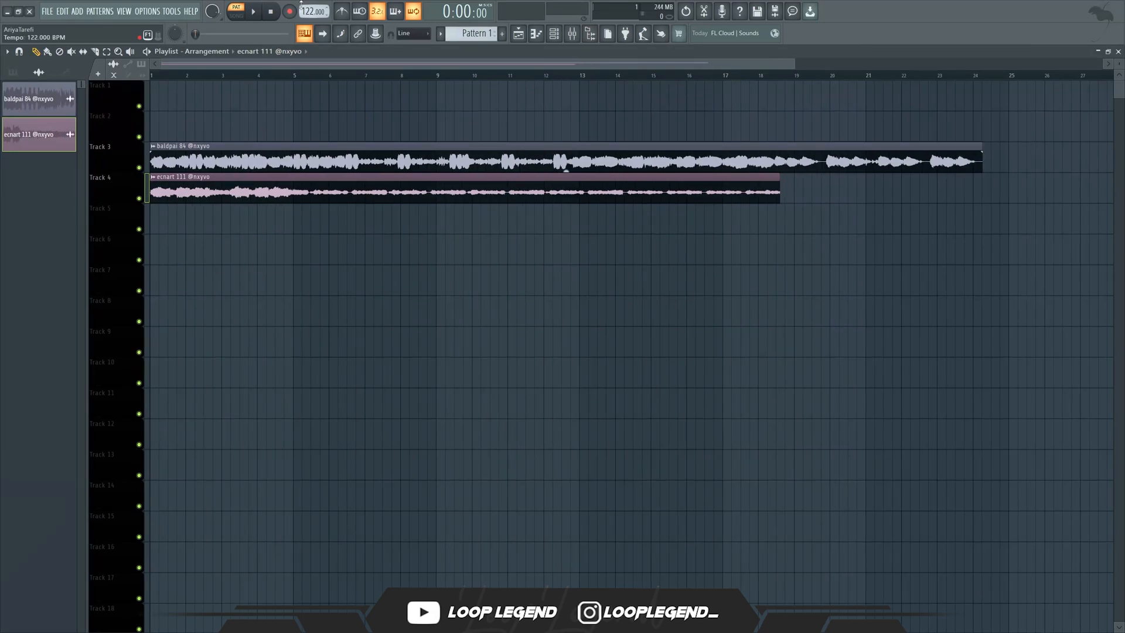
Set the project tempo to 111 BPM and open the baldpai 84 clip's channel settings
{"action": "scroll", "coordinate": [301, 5], "scroll_direction": "down", "scroll_amount": 1}
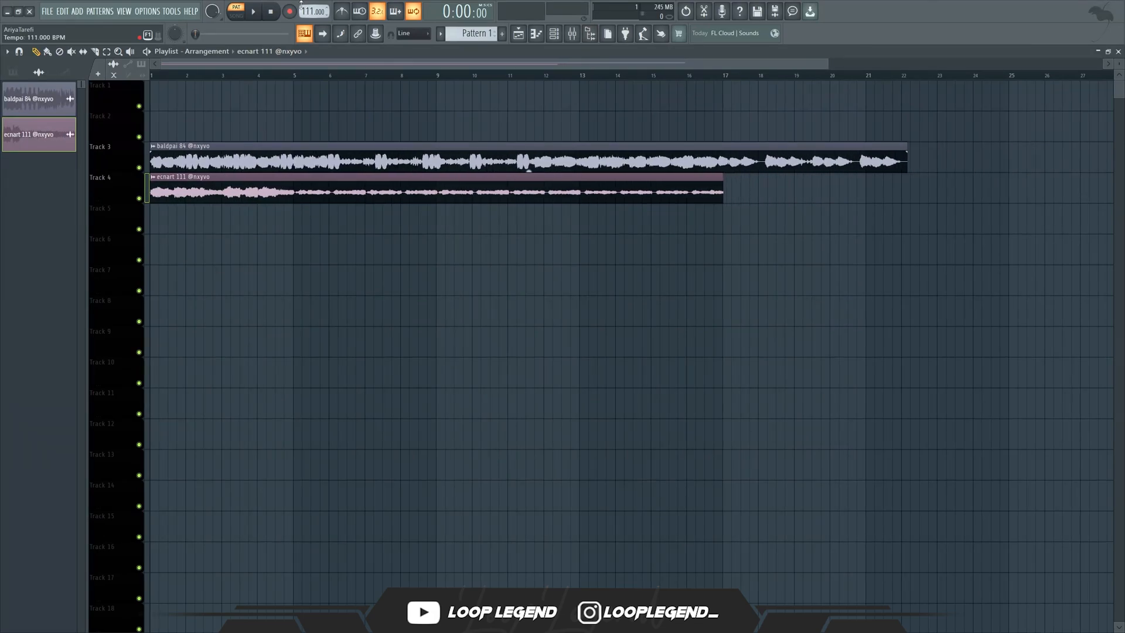
{"action": "double_click", "coordinate": [330, 201]}
{"action": "left_click", "coordinate": [403, 153]}
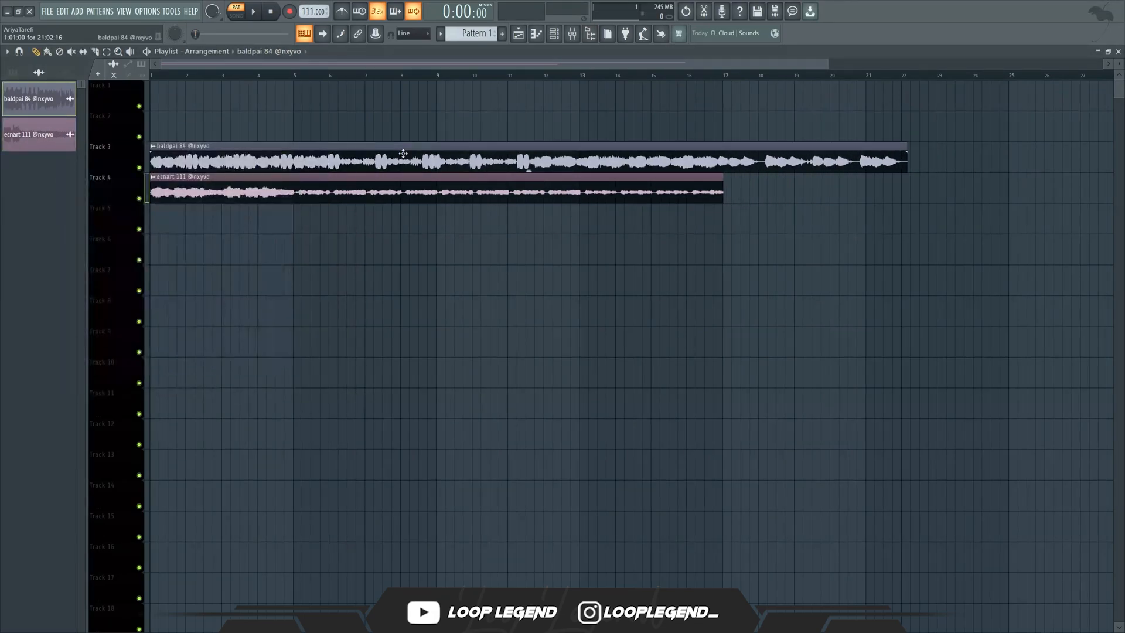
{"action": "double_click", "coordinate": [403, 153]}
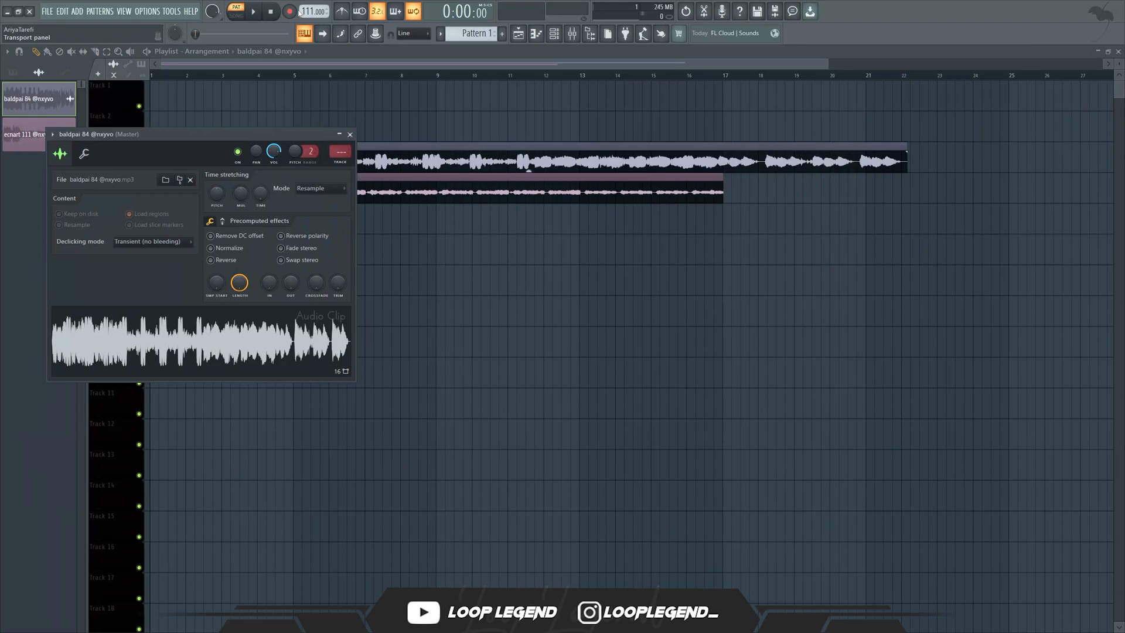
Set the project tempo to 84 BPM and shift the ecnart 111 clip's pitch by +600 cents in Stretch mode
{"action": "scroll", "coordinate": [309, 9], "scroll_direction": "down", "scroll_amount": 8}
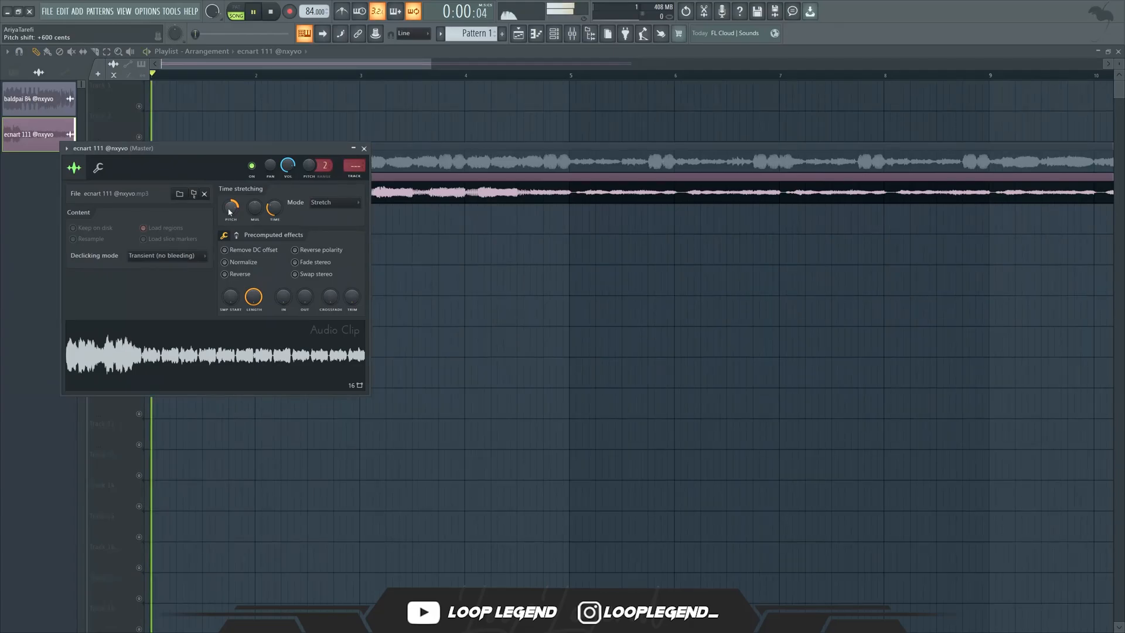
{"action": "scroll", "coordinate": [105, 238], "scroll_direction": "up", "scroll_amount": 8}
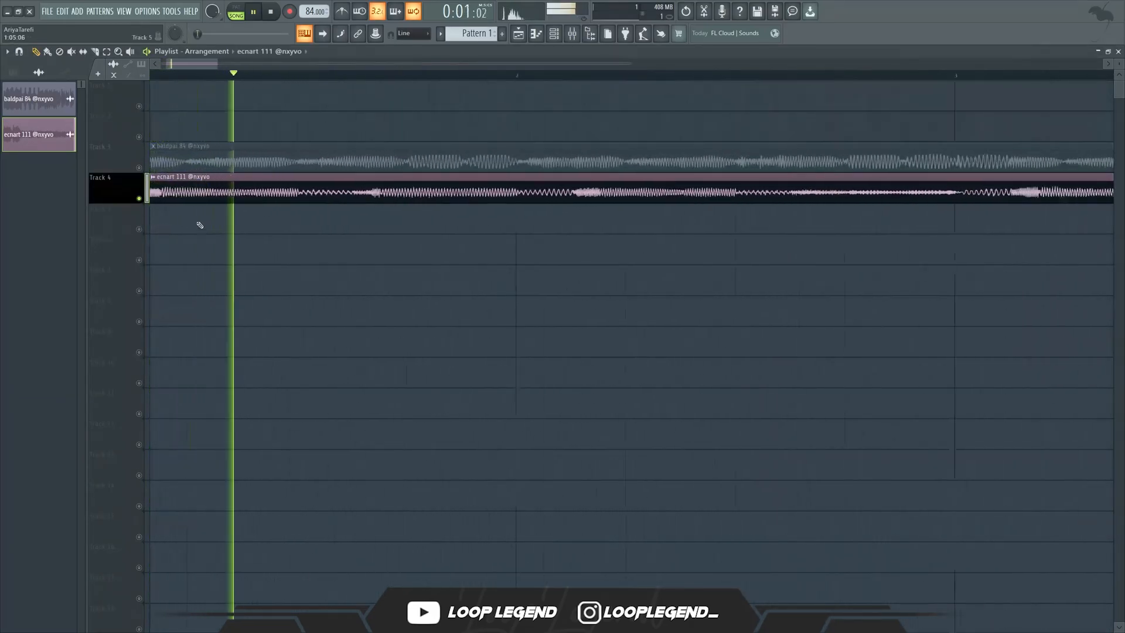
{"action": "key", "text": "space"}
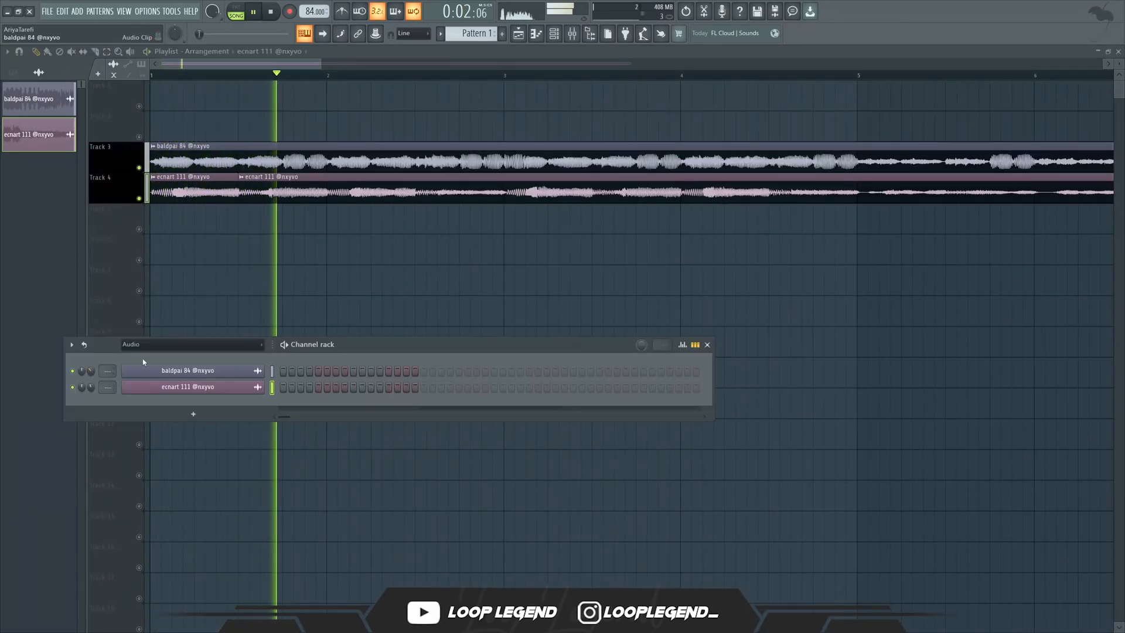
Slice the ecnart 111 clip on Track 4 into half-bar pieces and delete those between the first halves of bars 1 and 3 and after them
{"action": "key", "text": "F6"}
{"action": "key", "text": "c"}
{"action": "right_click", "coordinate": [359, 192]}
{"action": "right_click", "coordinate": [405, 192]}
{"action": "right_click", "coordinate": [417, 192]}
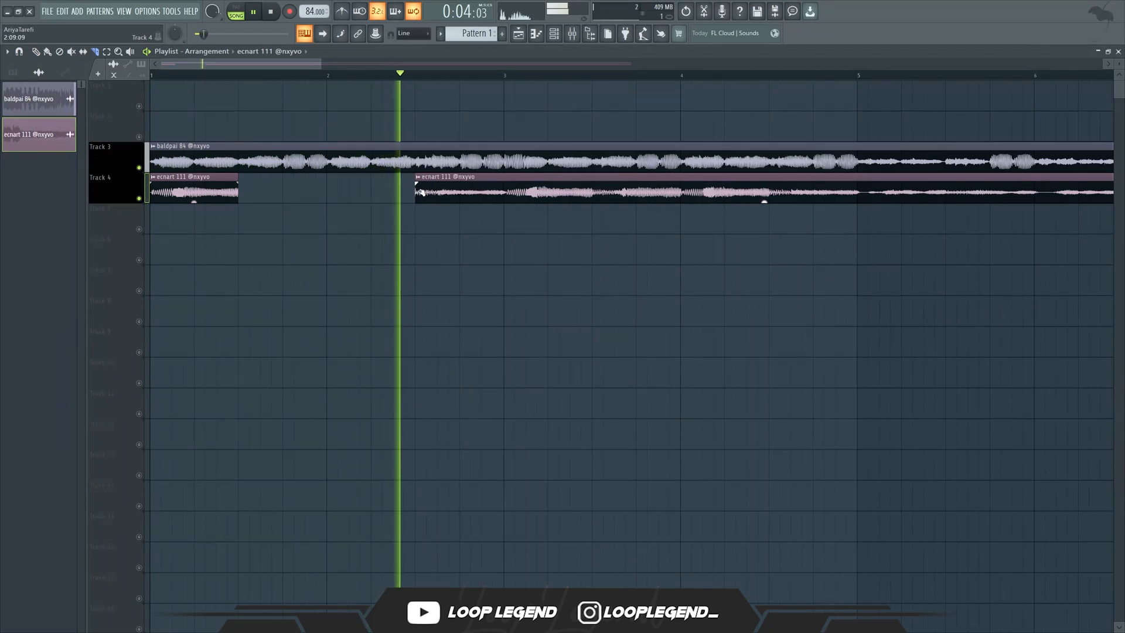
{"action": "right_click", "coordinate": [503, 193]}
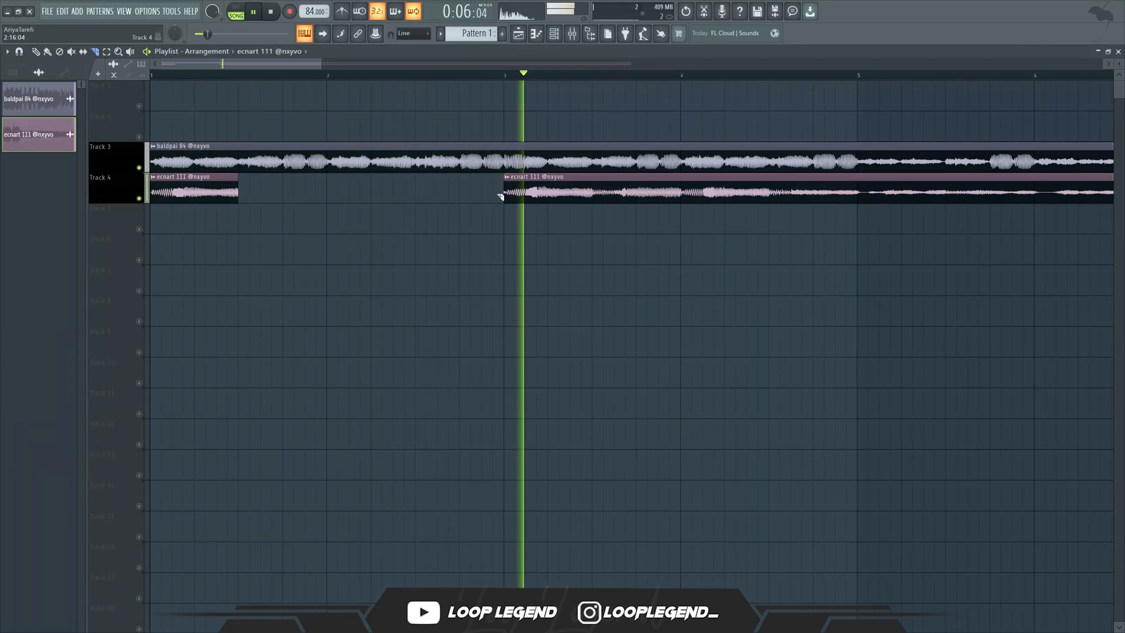
{"action": "right_click", "coordinate": [591, 193]}
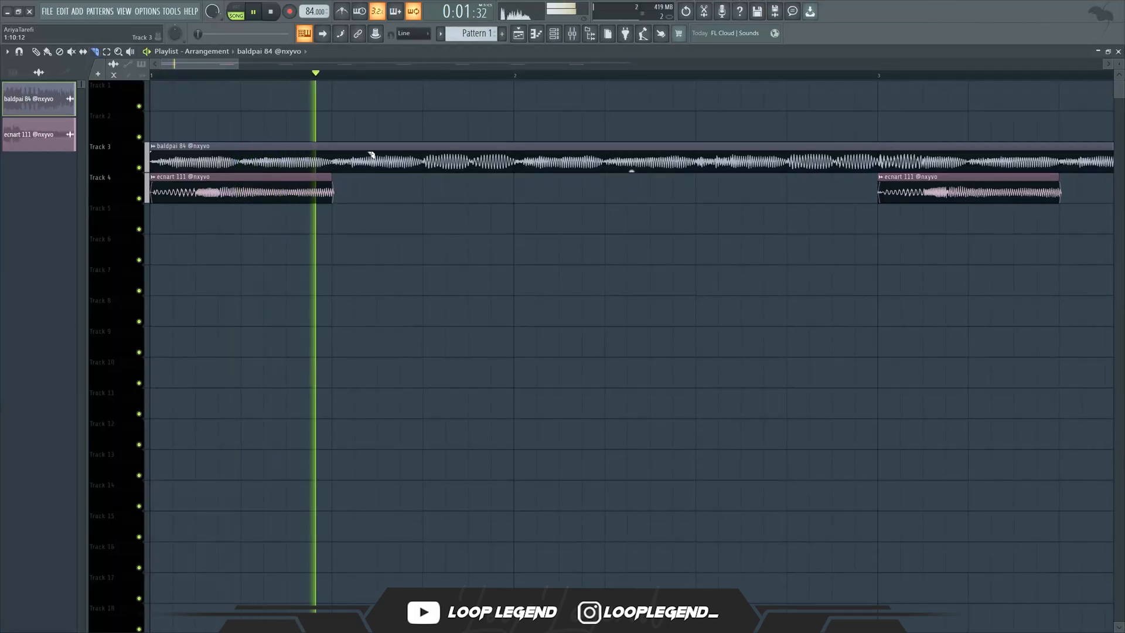
Slice the baldpai 84 clip at bar 2 and move its first quarter-bar piece into the last quarter of bar 1 on Track 3
{"action": "left_click", "coordinate": [514, 160]}
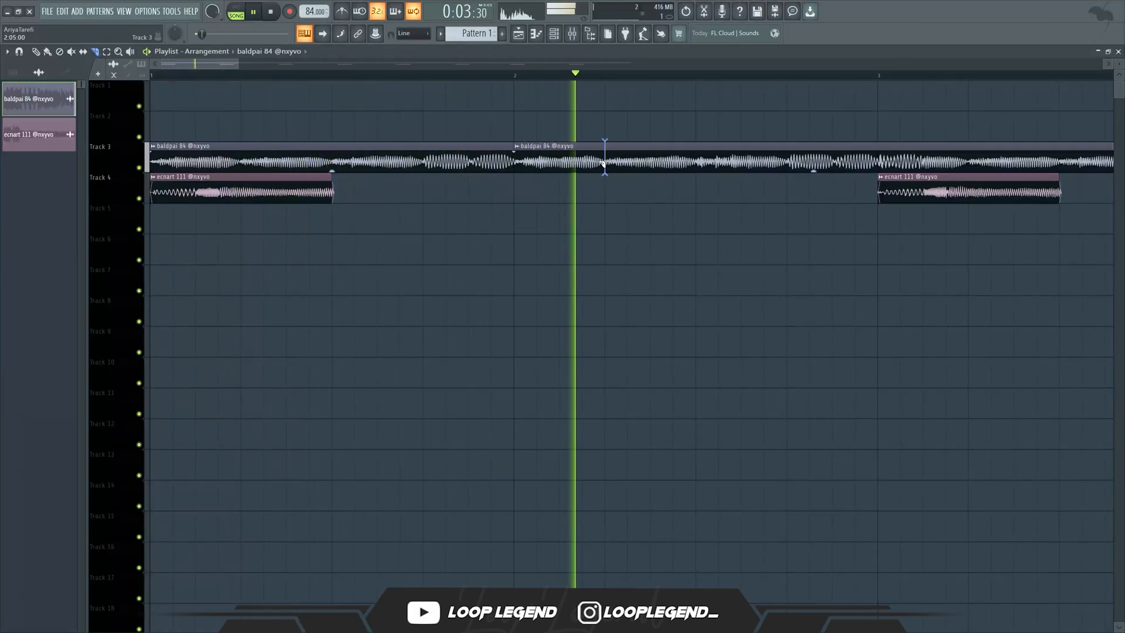
{"action": "left_click_drag", "start_coordinate": [549, 156], "coordinate": [458, 186]}
{"action": "key", "text": "space"}
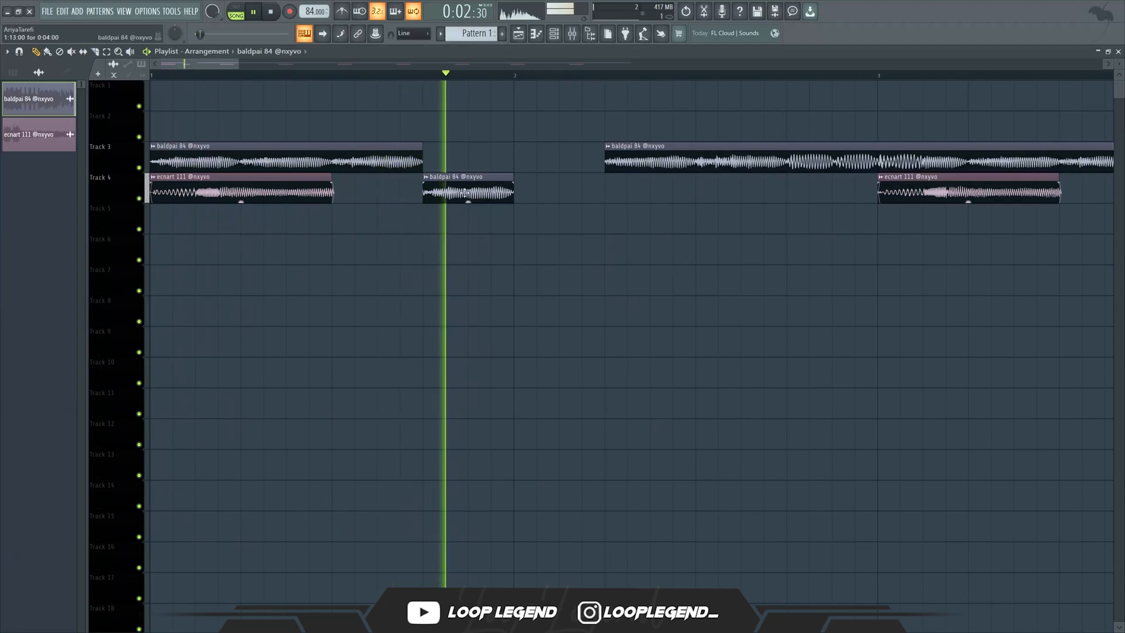
{"action": "key", "text": "space"}
{"action": "left_click_drag", "start_coordinate": [467, 185], "coordinate": [466, 165]}
{"action": "key", "text": "space"}
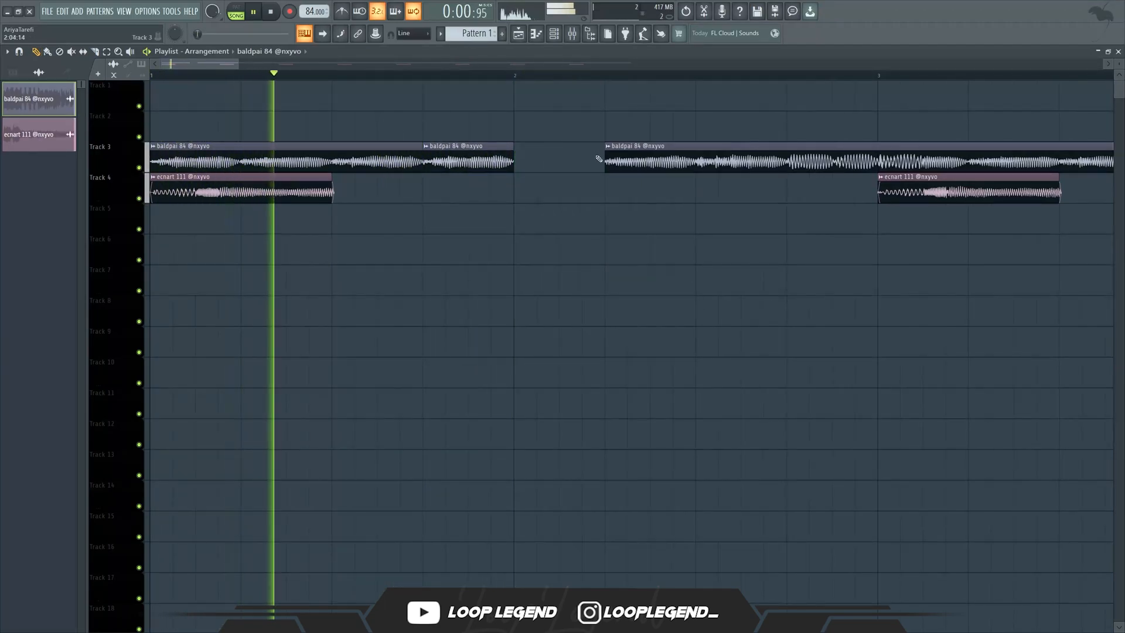
Move the remaining baldpai 84 clip back to bar 2 and lower the quarter-bar piece's volume to -2.7 dB
{"action": "left_click_drag", "start_coordinate": [610, 166], "coordinate": [519, 166]}
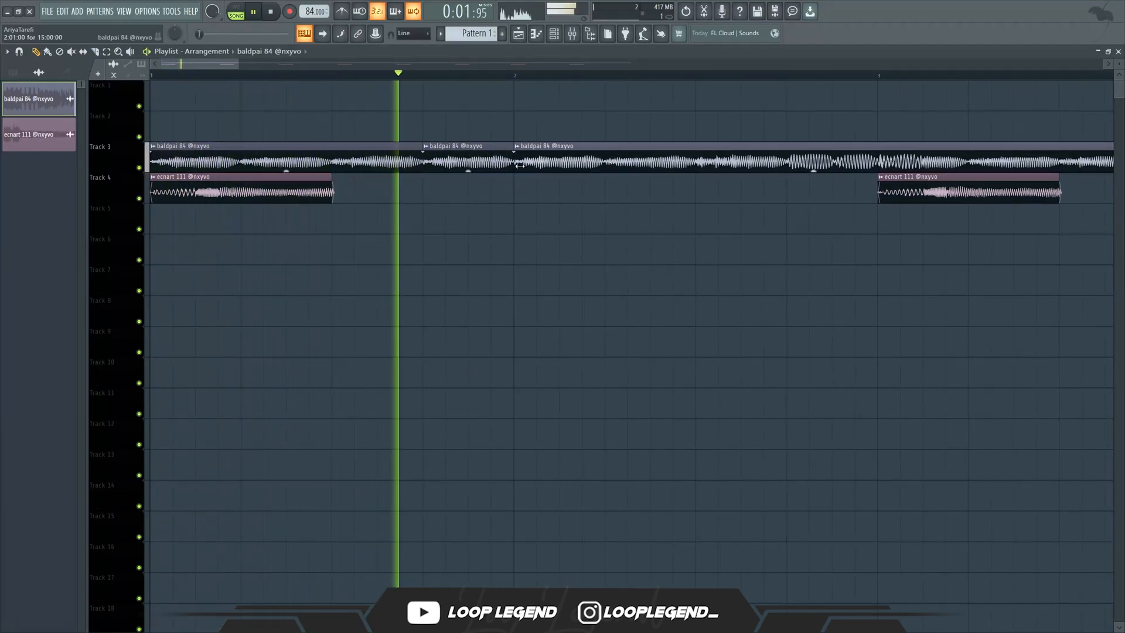
{"action": "double_click", "coordinate": [467, 165]}
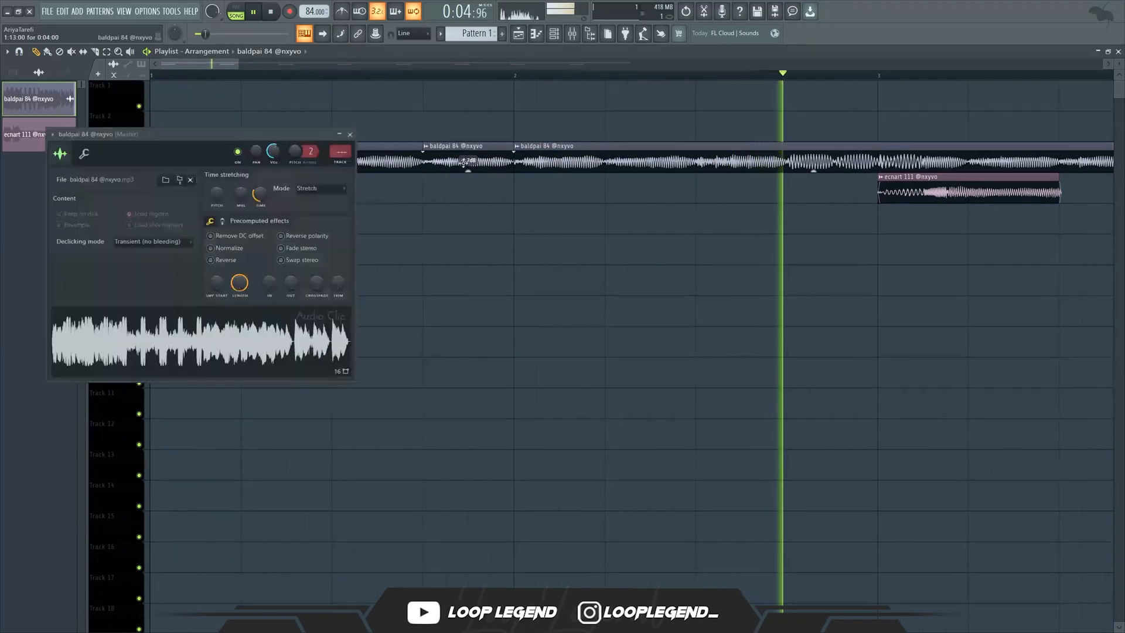
{"action": "key", "text": "space"}
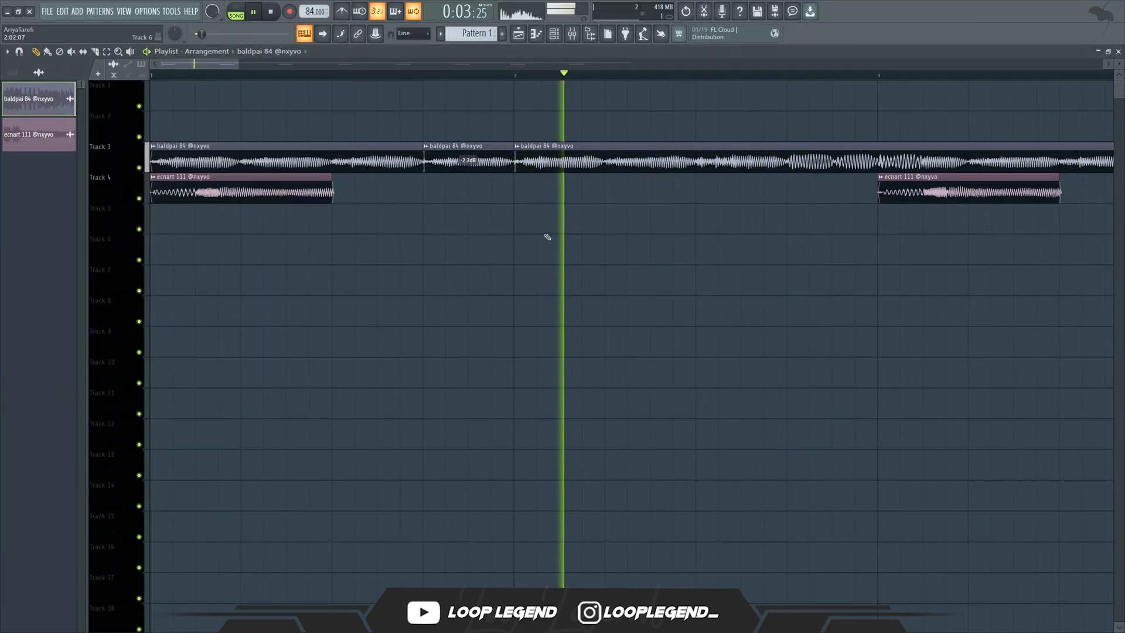
Slice the baldpai 84 clip on Track 3 and fill the last quarter of bar 2 with a short piece
{"action": "scroll", "coordinate": [559, 223], "scroll_direction": "up", "scroll_amount": 3}
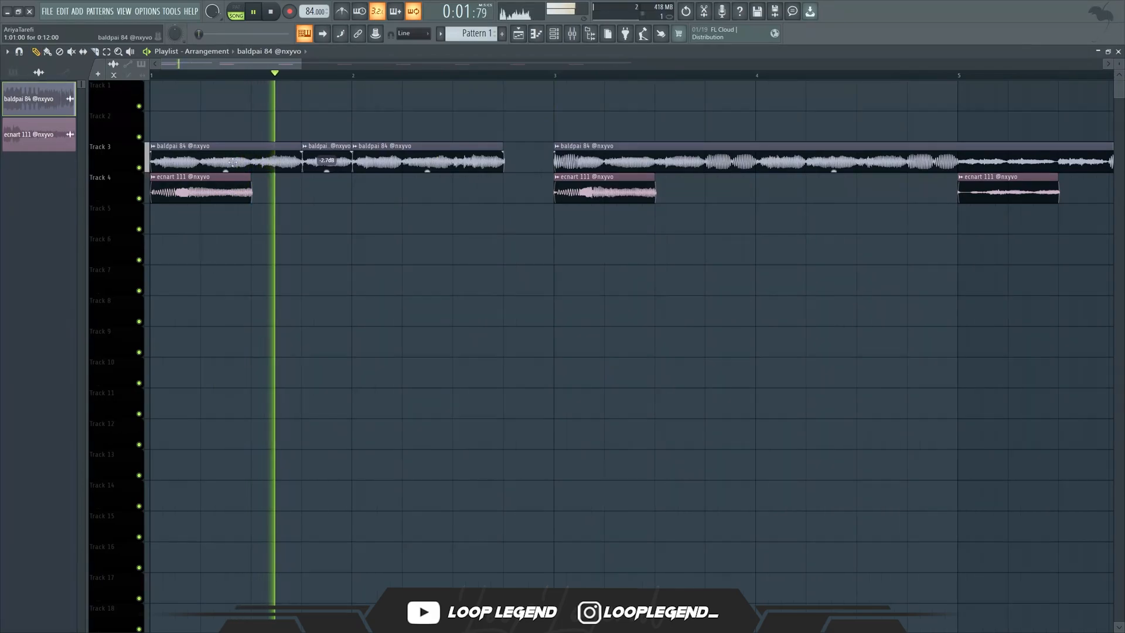
{"action": "left_click_drag", "start_coordinate": [462, 143], "coordinate": [503, 234]}
{"action": "key", "text": "c"}
{"action": "key", "text": "Delete"}
{"action": "left_click_drag", "start_coordinate": [555, 234], "coordinate": [555, 270]}
{"action": "key", "text": "Delete"}
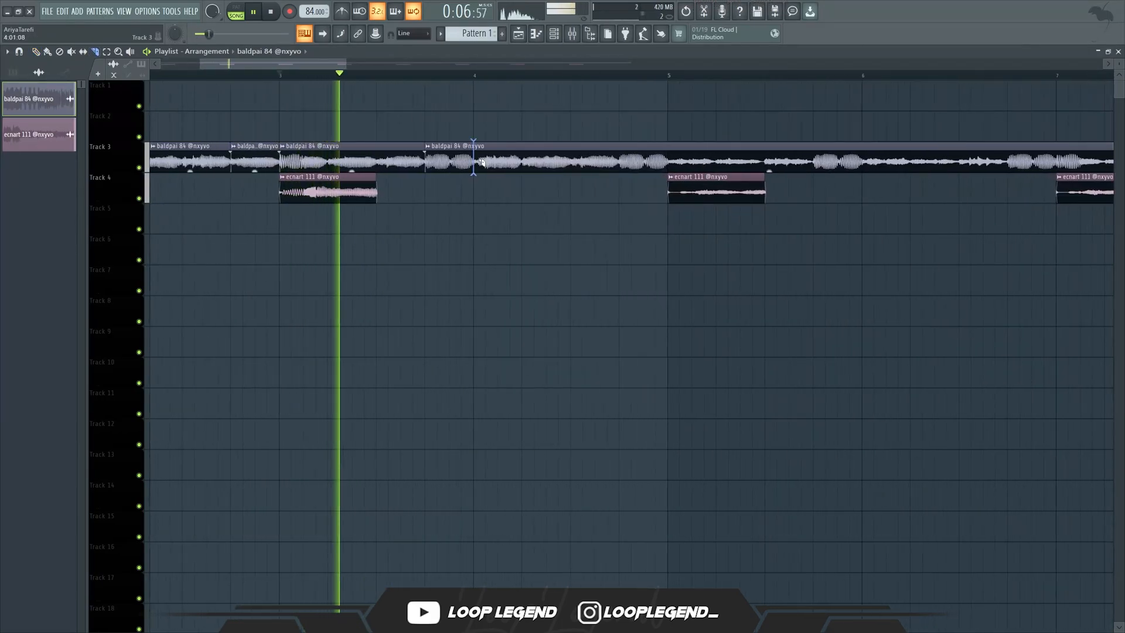
Slice the baldpai 84 clip at bar 4 and delete the piece covering the last quarter of bar 3
{"action": "left_click", "coordinate": [481, 161]}
{"action": "key", "text": "p"}
{"action": "right_click", "coordinate": [453, 161]}
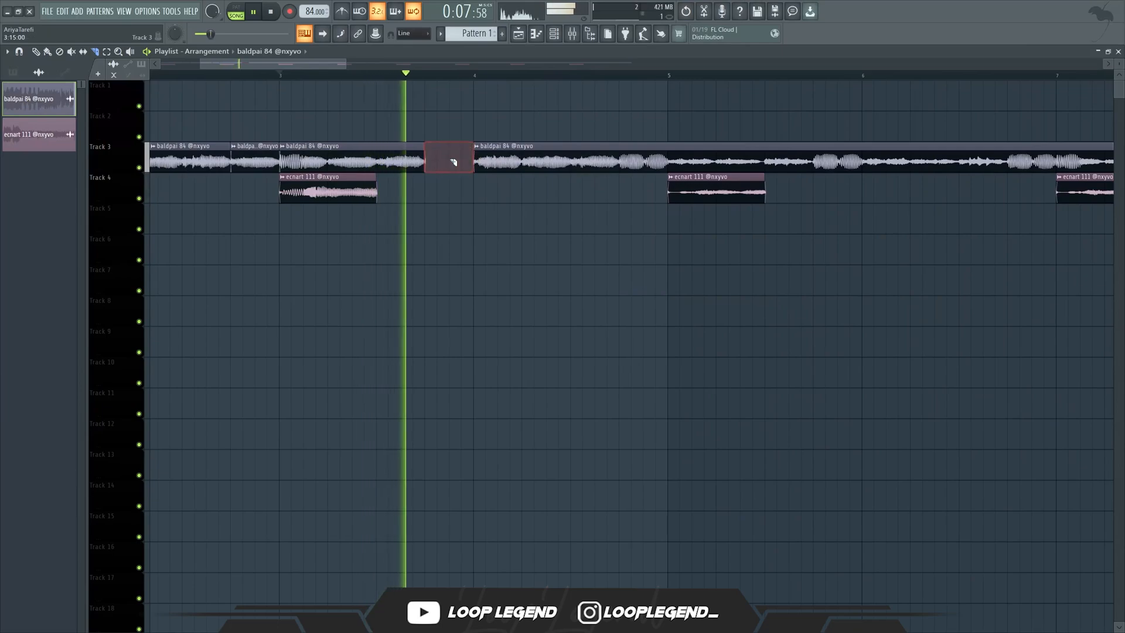
{"action": "key", "text": "space"}
Copy the baldpai 84 clip from bar 4 to Track 7 at the last quarter of bar 3, trimmed to a quarter bar
{"action": "left_click_drag", "start_coordinate": [495, 165], "coordinate": [500, 276], "text": "shift"}
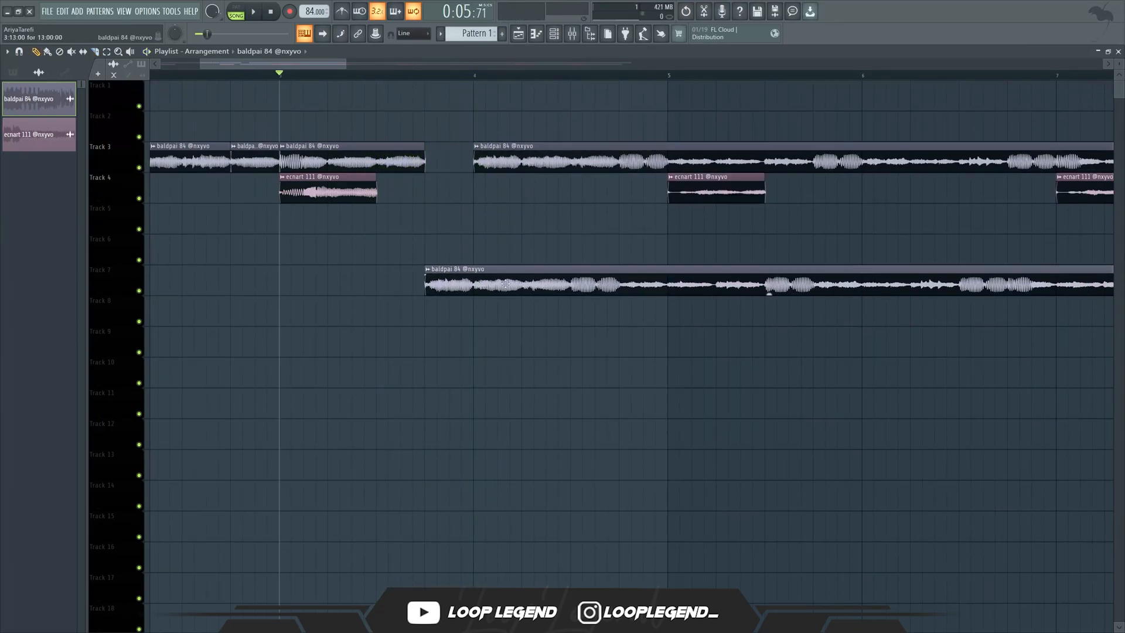
{"action": "key", "text": "c"}
{"action": "left_click", "coordinate": [495, 284]}
{"action": "right_click", "coordinate": [495, 287]}
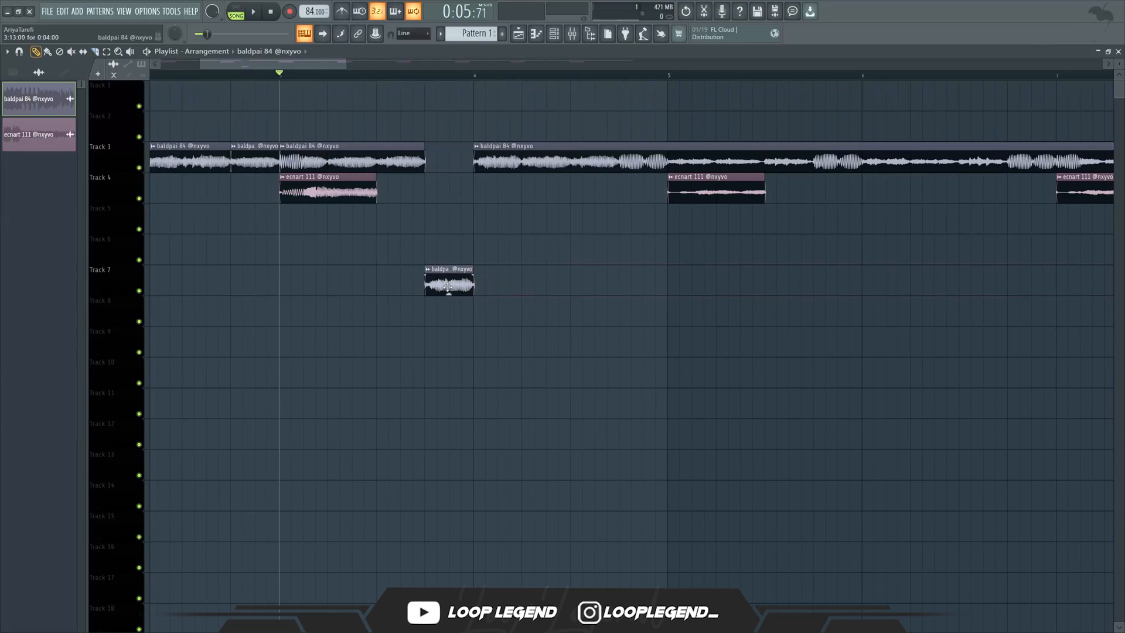
Place the quarter-bar baldpai 84 piece in the Track 3 gap before bar 4 and lower its volume
{"action": "key", "text": "space"}
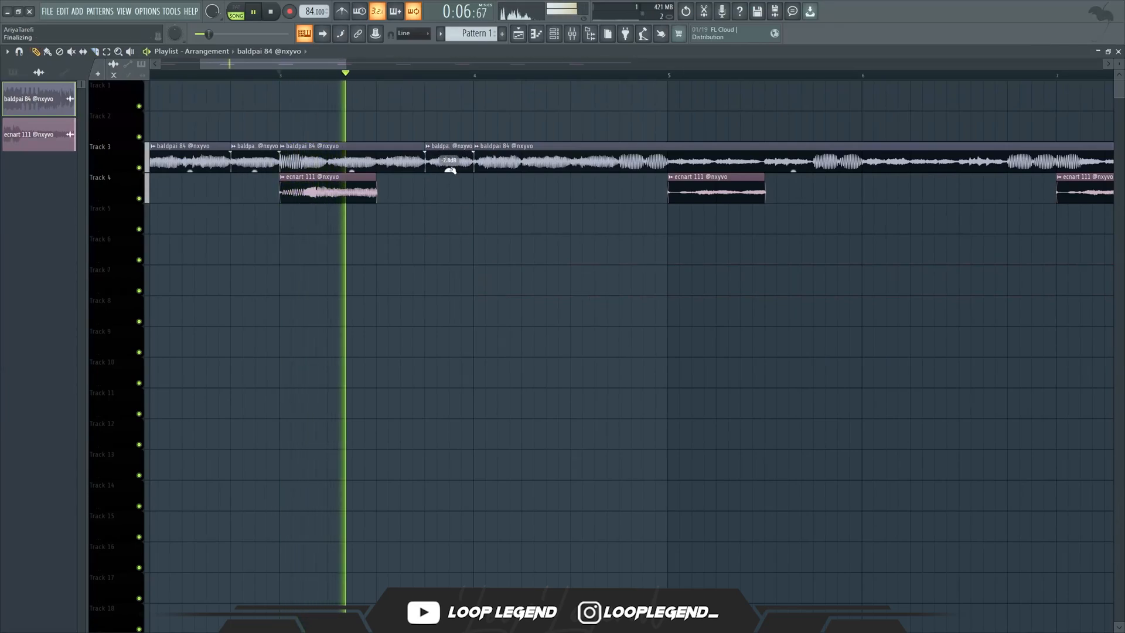
{"action": "scroll", "coordinate": [293, 199], "scroll_direction": "down", "scroll_amount": 3, "text": "ctrl"}
{"action": "scroll", "coordinate": [293, 199], "scroll_direction": "up", "scroll_amount": 3, "text": "ctrl"}
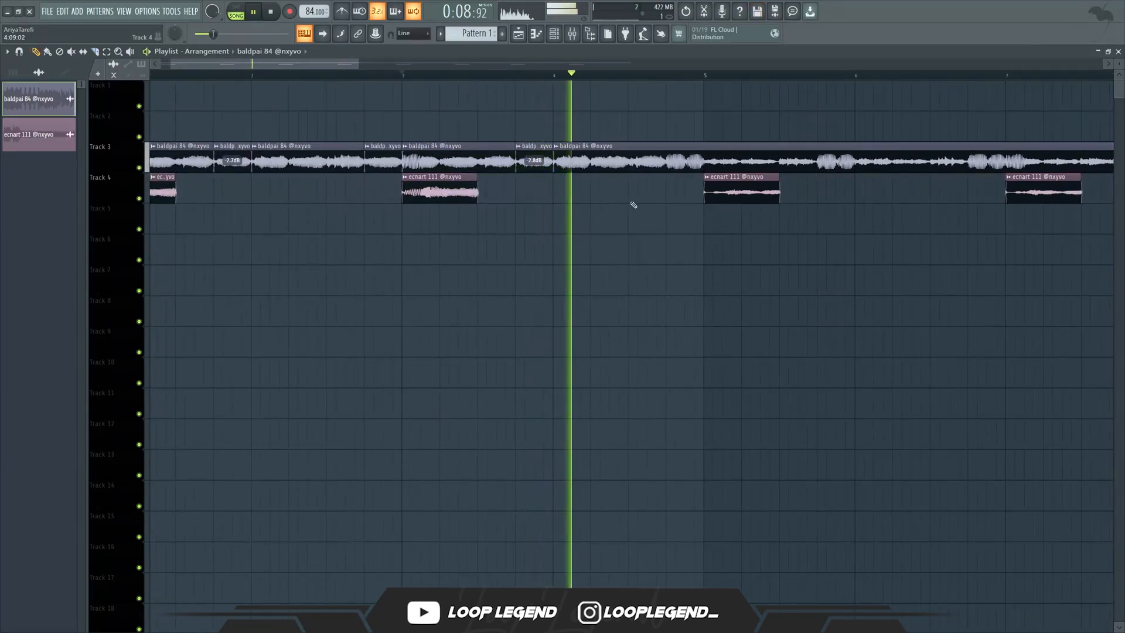
Slice the baldpai 84 clip before the last quarter of bar 4 and delete the piece there
{"action": "scroll", "coordinate": [631, 206], "scroll_direction": "up", "scroll_amount": 2, "text": "ctrl"}
{"action": "key", "text": "c"}
{"action": "left_click_drag", "start_coordinate": [675, 144], "coordinate": [679, 174]}
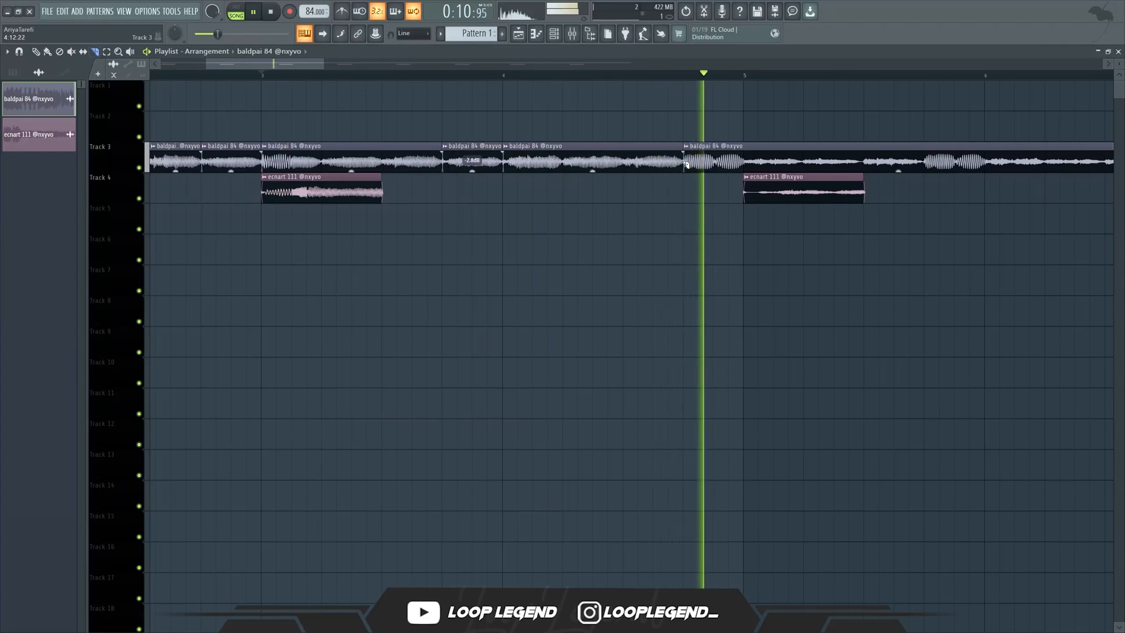
{"action": "right_click", "coordinate": [697, 161]}
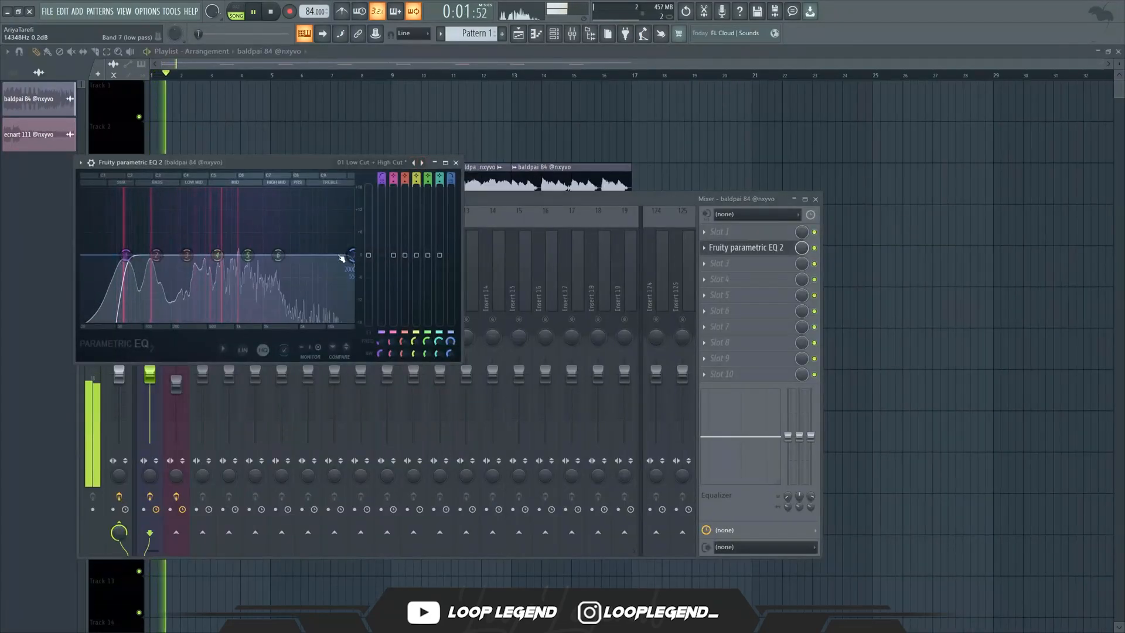
Load Melodyne in slot 5 of the baldpai 84 mixer track and examine the notes detected in the sample
{"action": "left_click", "coordinate": [707, 295]}
{"action": "left_click", "coordinate": [232, 398]}
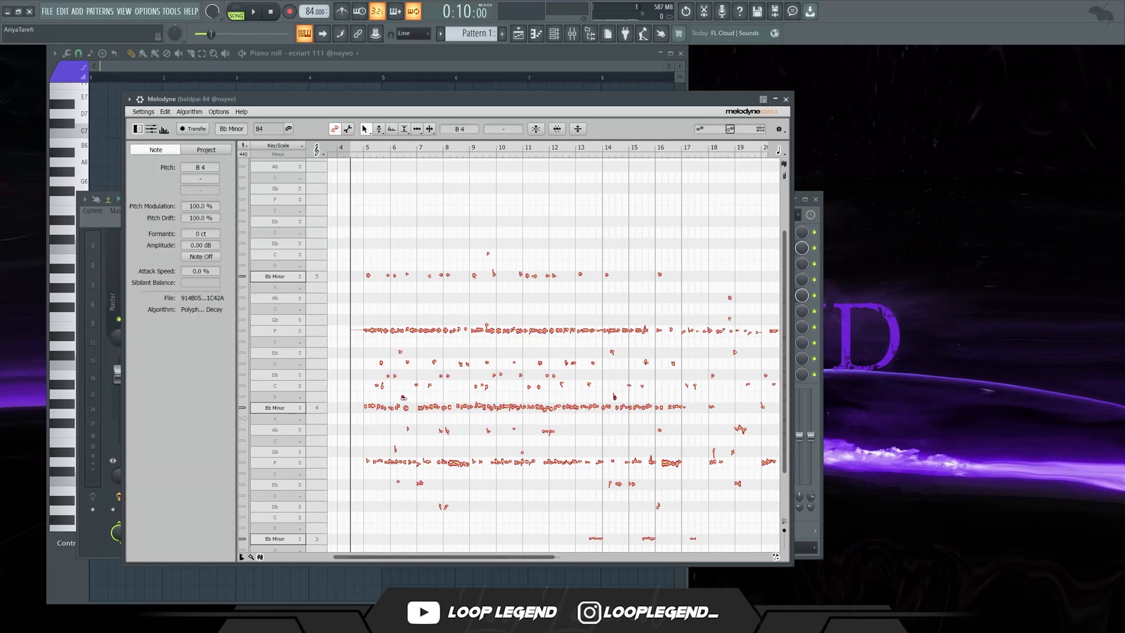
{"action": "scroll", "coordinate": [402, 404], "scroll_direction": "up", "scroll_amount": 2}
{"action": "scroll", "coordinate": [411, 460], "scroll_direction": "up", "scroll_amount": 2}
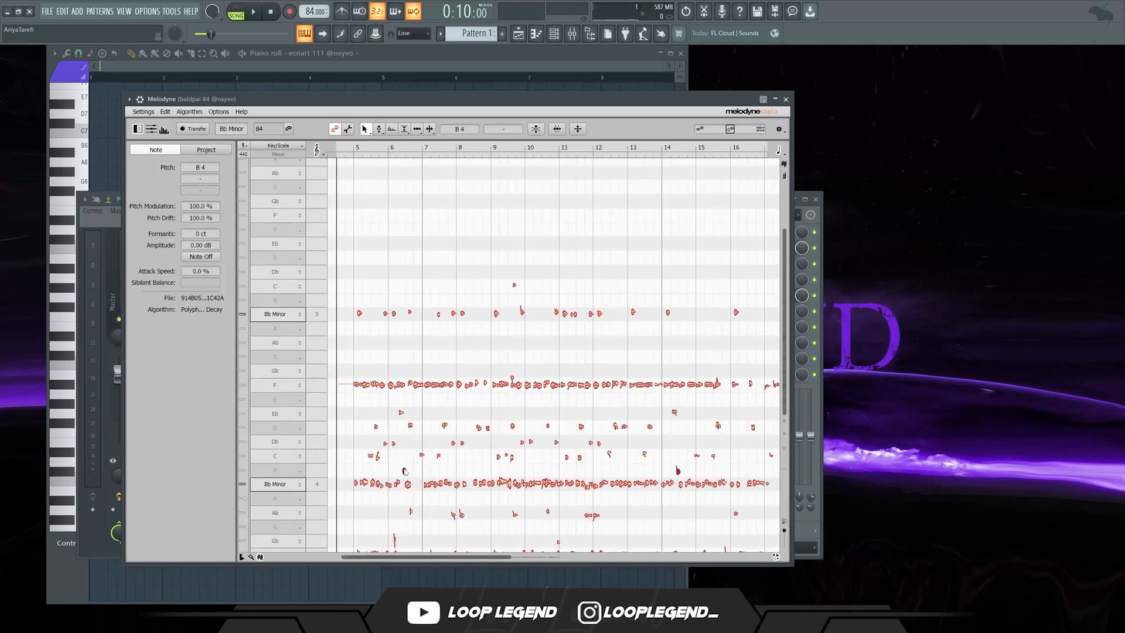
{"action": "scroll", "coordinate": [406, 481], "scroll_direction": "down", "scroll_amount": 2}
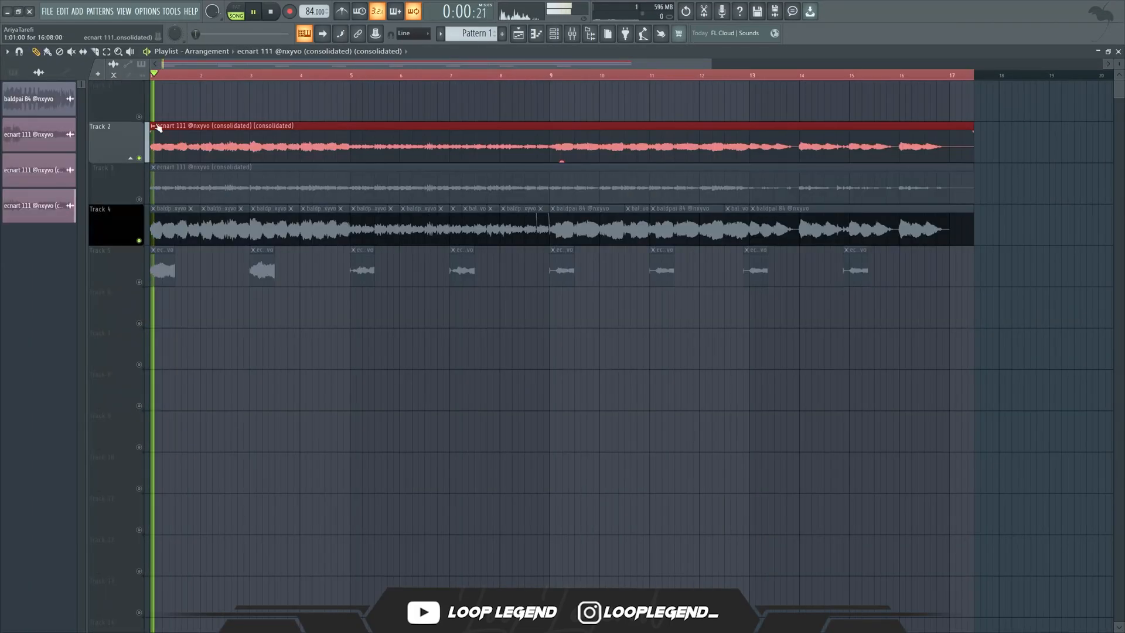
Stop playback and start extracting stems from the consolidated ecnart 111 clip on Track 2
{"action": "key", "text": "space"}
{"action": "left_click", "coordinate": [155, 126]}
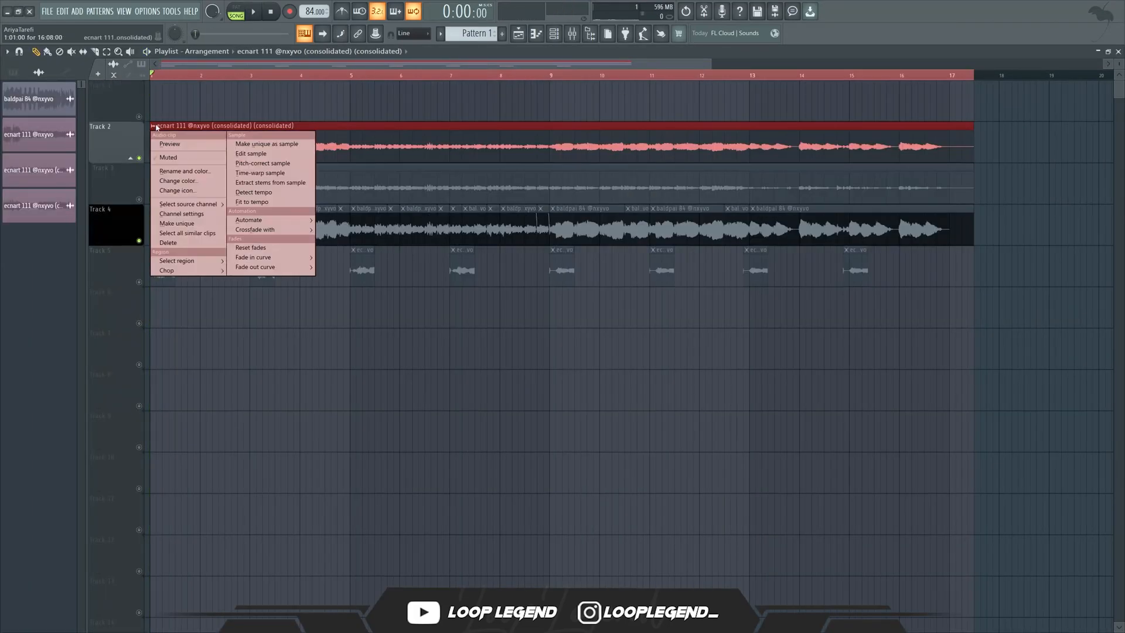
{"action": "left_click", "coordinate": [284, 182]}
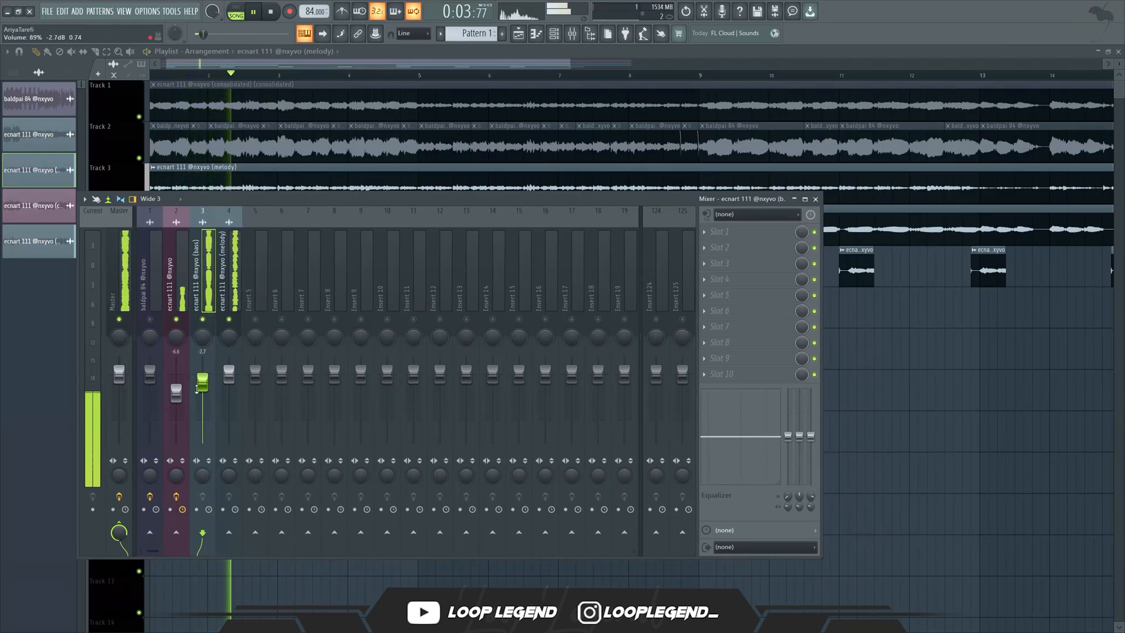
Unsolo the bass stem's mixer track and route the ecnart 111, bass and melody tracks to Insert 5 only
{"action": "right_click", "coordinate": [204, 319]}
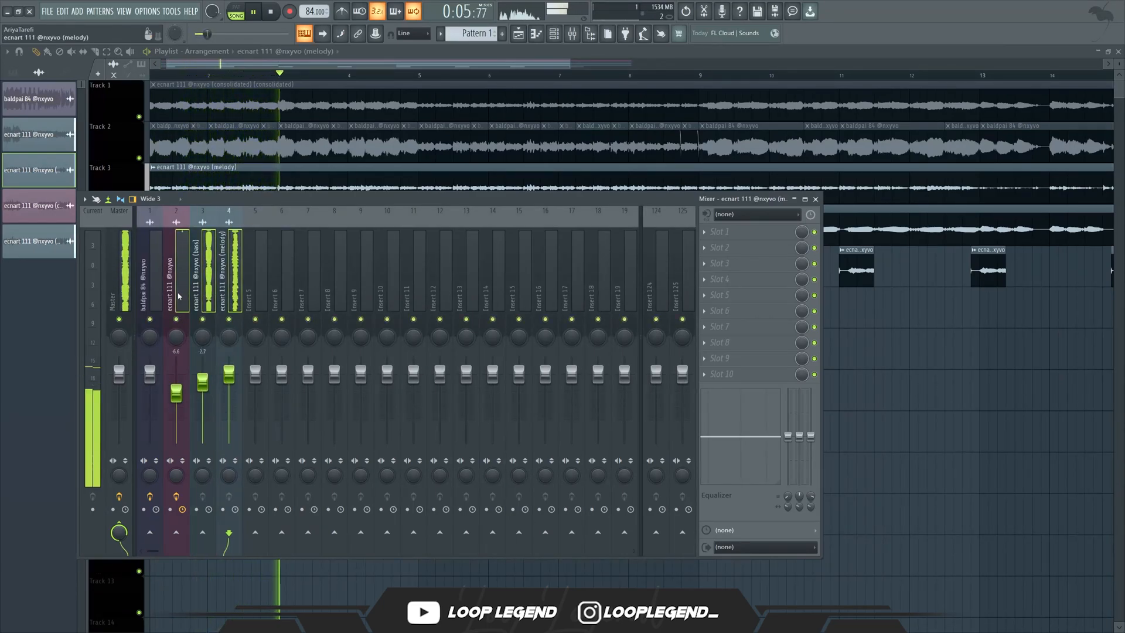
{"action": "right_click", "coordinate": [263, 530]}
{"action": "left_click", "coordinate": [282, 536]}
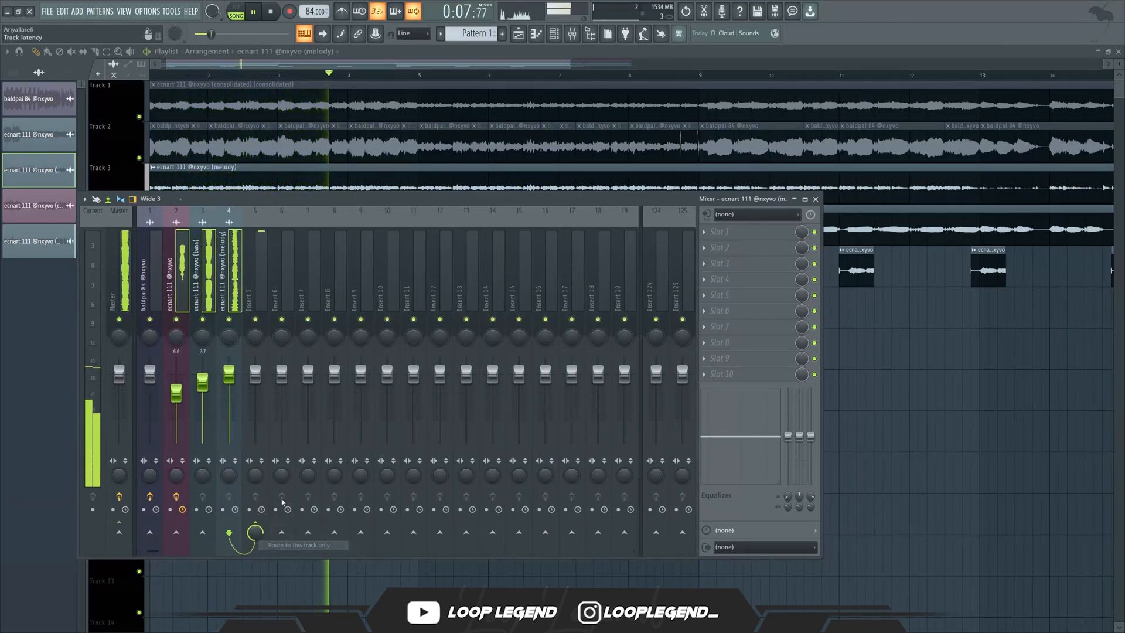
Load Maximus in slot 3 and ValhallaPlate in slot 7 of mixer Insert 5
{"action": "left_click", "coordinate": [259, 273]}
{"action": "left_click", "coordinate": [768, 268]}
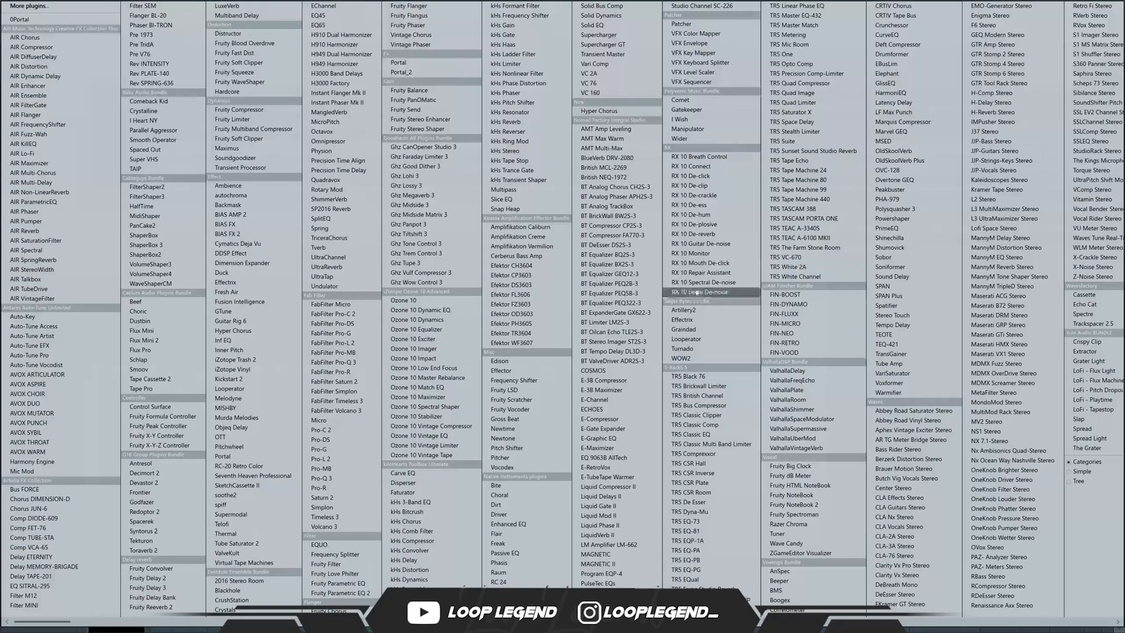
{"action": "left_click", "coordinate": [254, 150]}
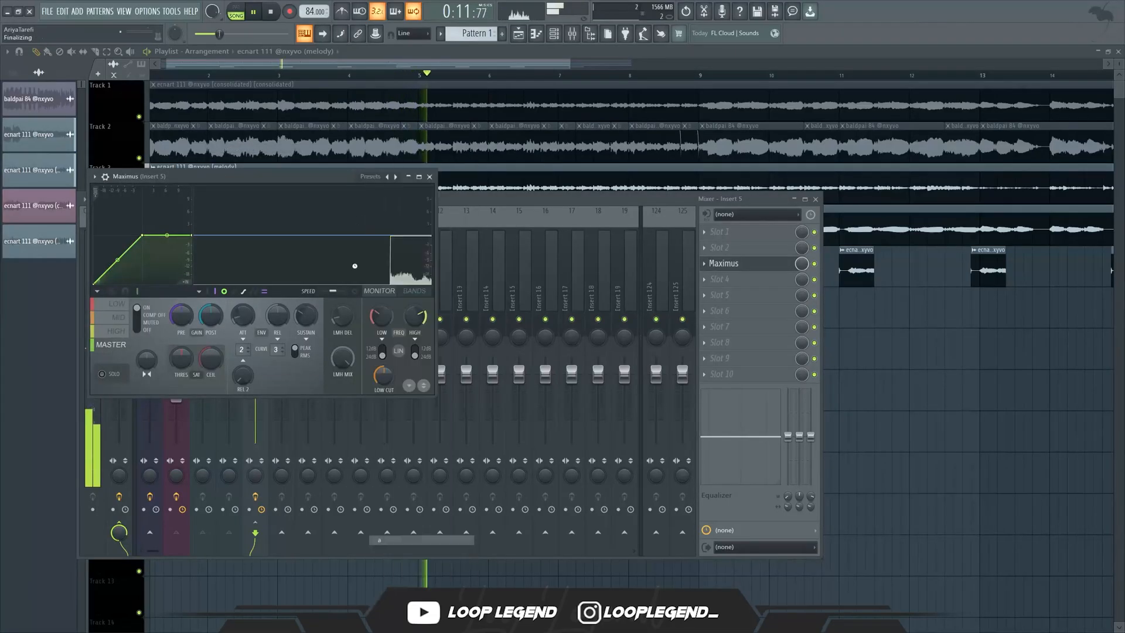
{"action": "left_click", "coordinate": [754, 331]}
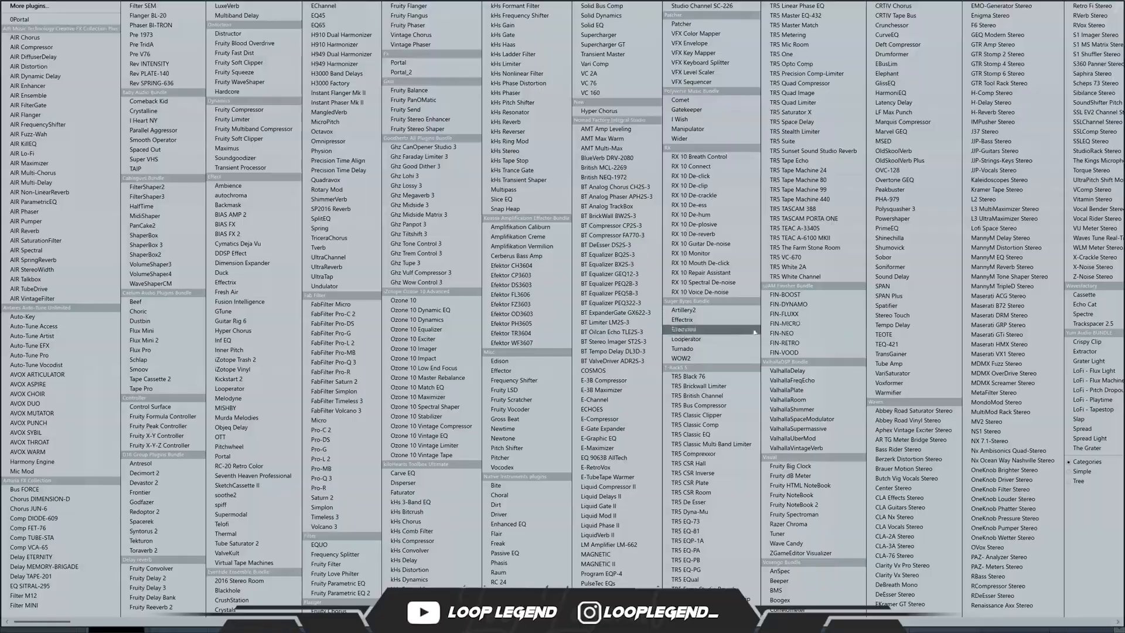
{"action": "left_click", "coordinate": [787, 390]}
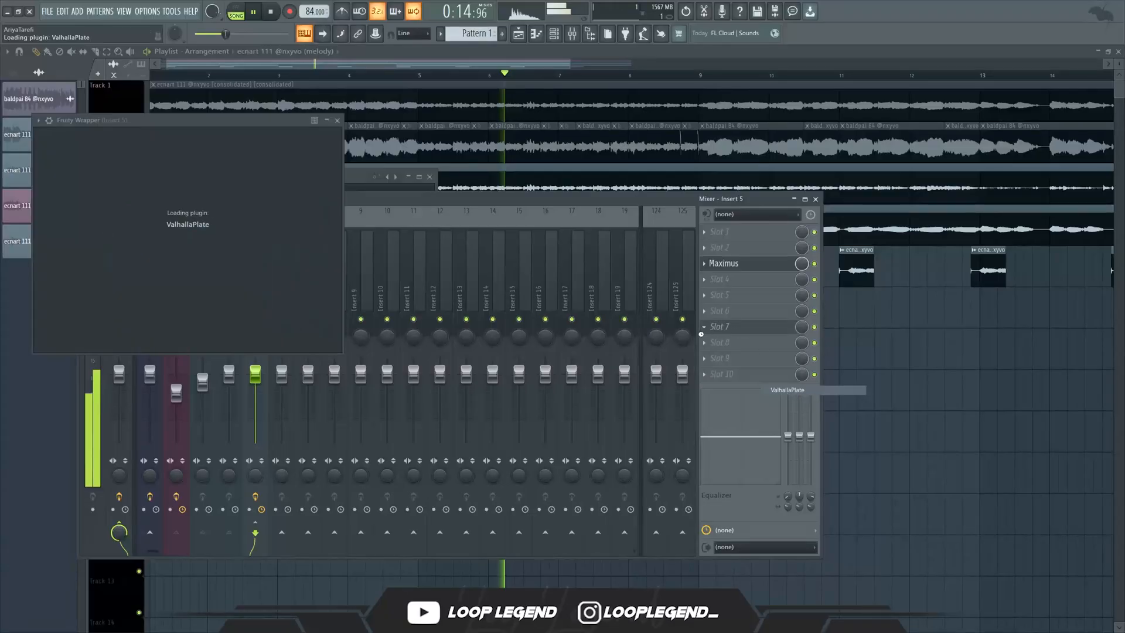
Replace the plate reverb with ValhallaRoom in slot 5 of Insert 5, setting its mix to 24.2% and decay to 0.86 s
{"action": "left_click", "coordinate": [737, 339]}
{"action": "left_click", "coordinate": [797, 415]}
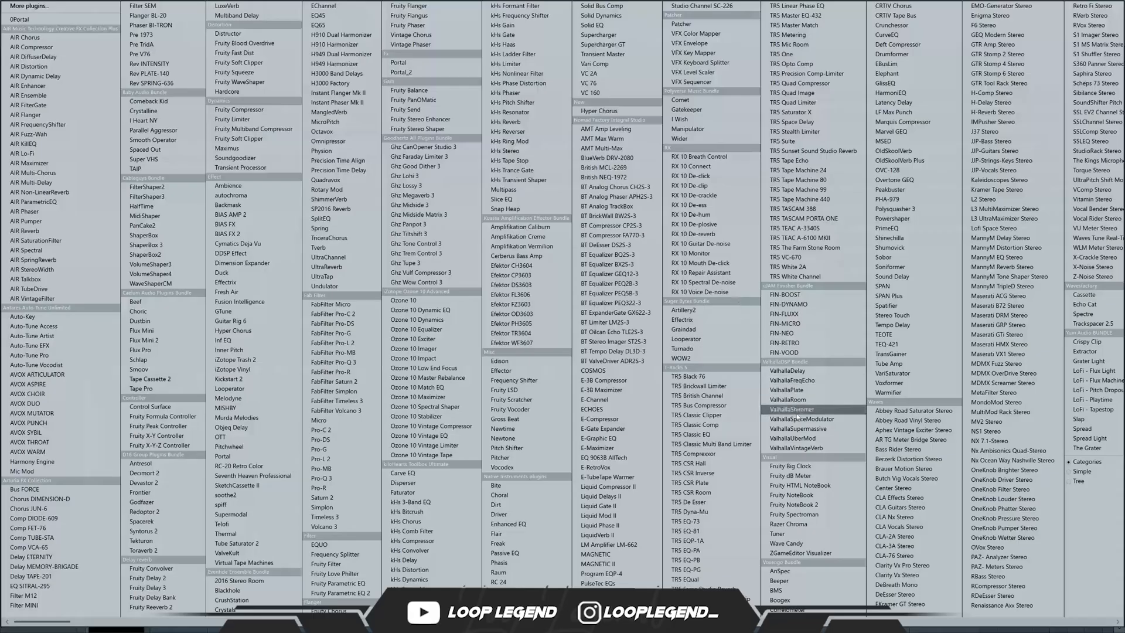
{"action": "left_click", "coordinate": [788, 400]}
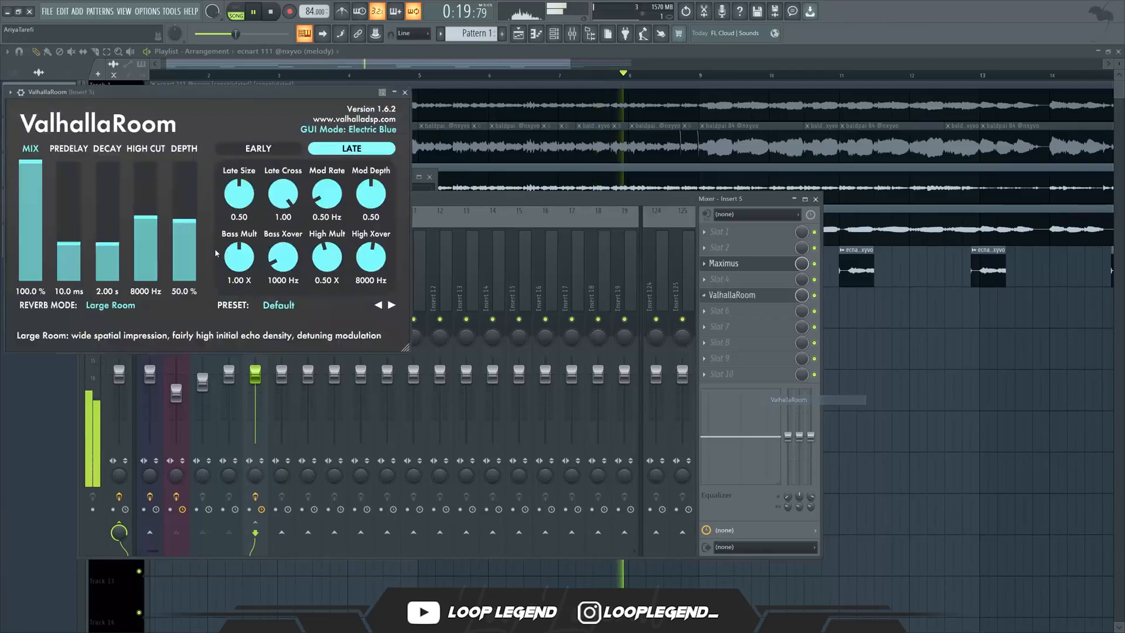
{"action": "left_click_drag", "start_coordinate": [32, 167], "coordinate": [44, 256]}
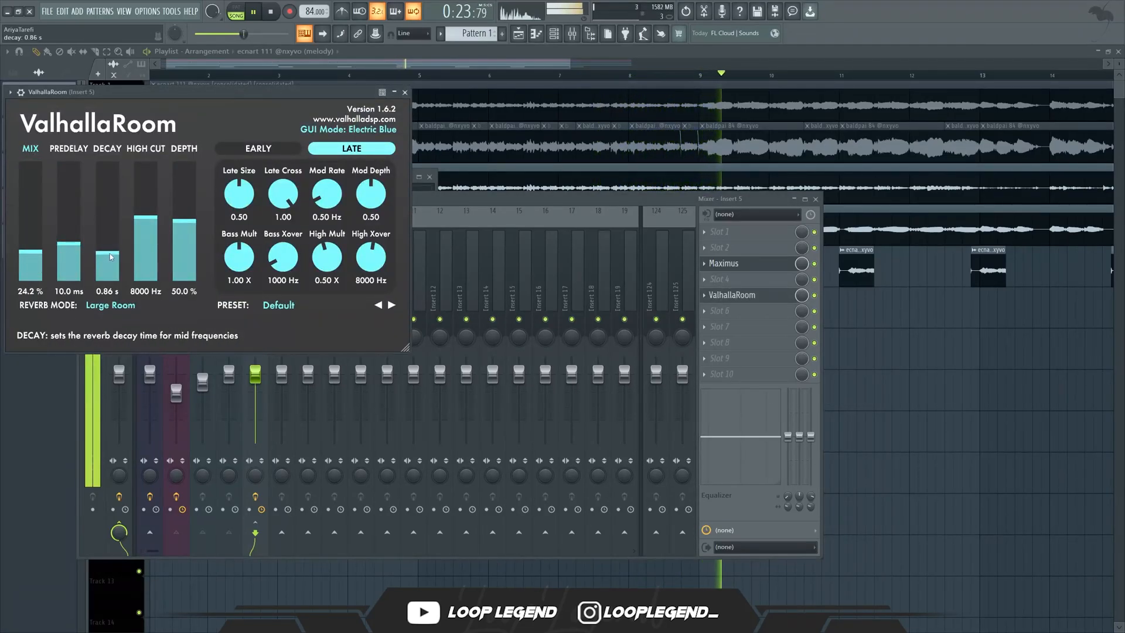
{"action": "key", "text": "Escape"}
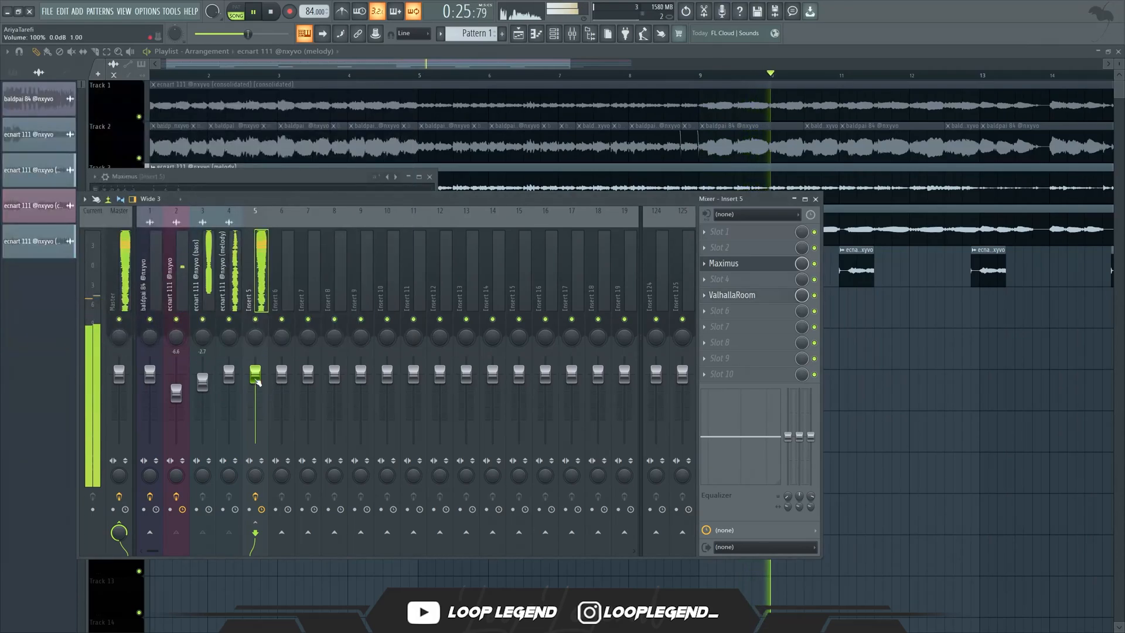
{"action": "left_click", "coordinate": [791, 263]}
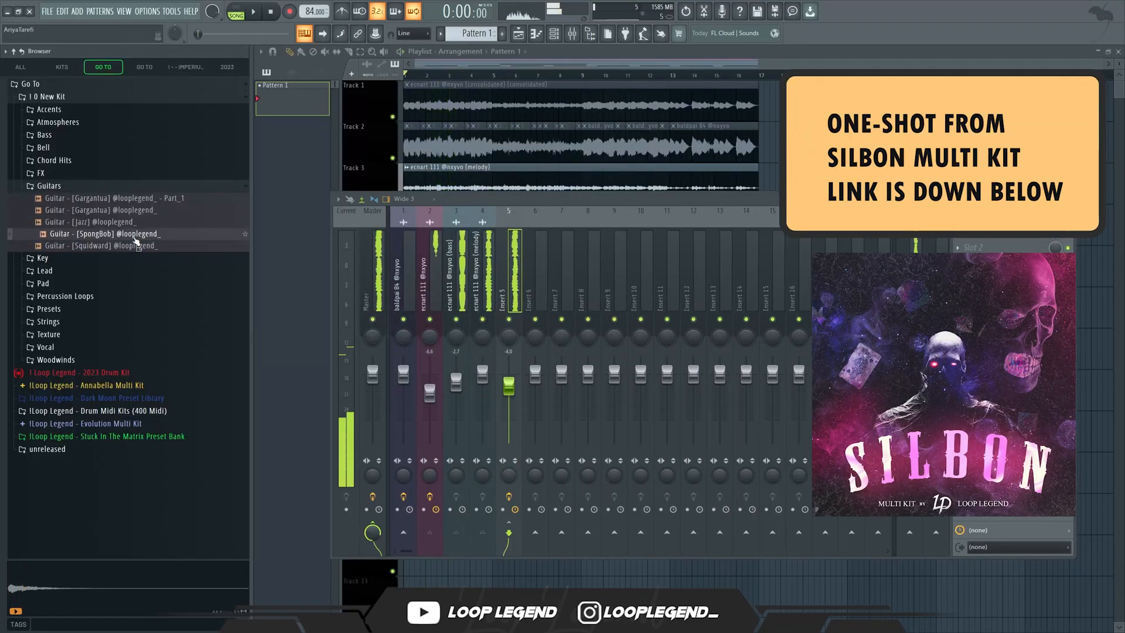
Load the Guitar - [SpongBob] one-shot into a new channel and place a four-step A#5 note at the end of bar 1
{"action": "right_click", "coordinate": [134, 236]}
{"action": "left_click", "coordinate": [154, 252]}
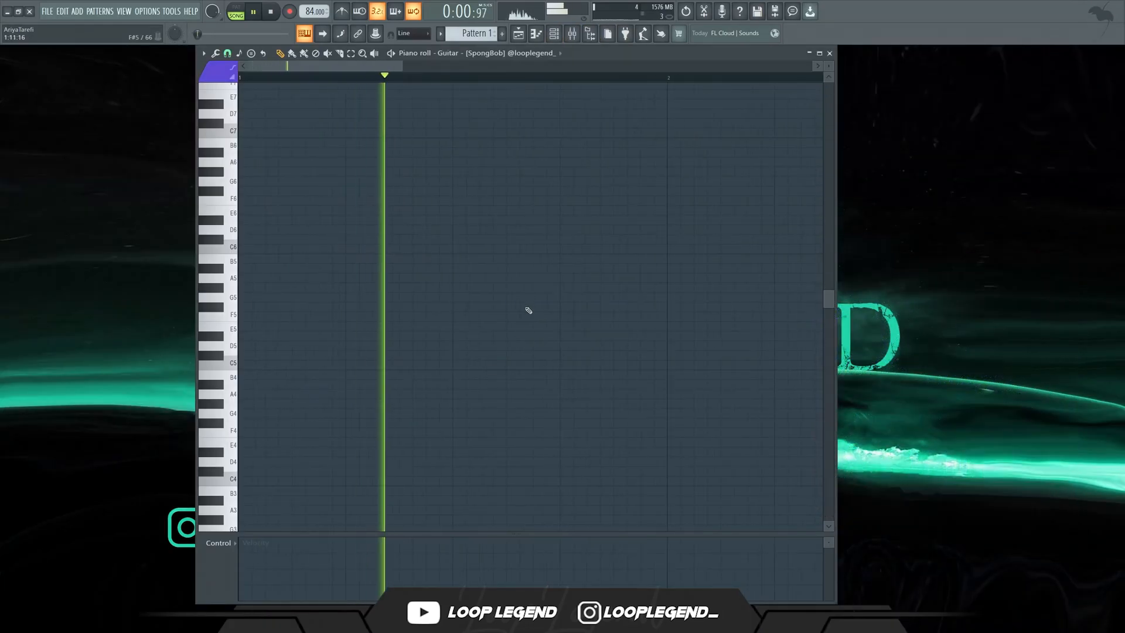
{"action": "left_click", "coordinate": [558, 280]}
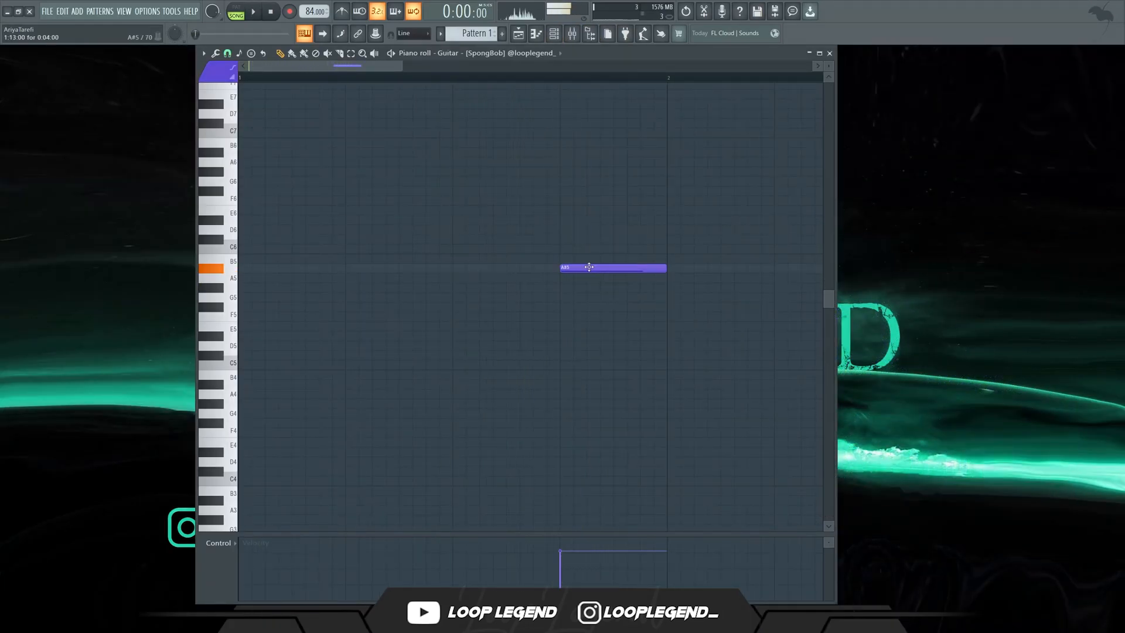
{"action": "key", "text": "space"}
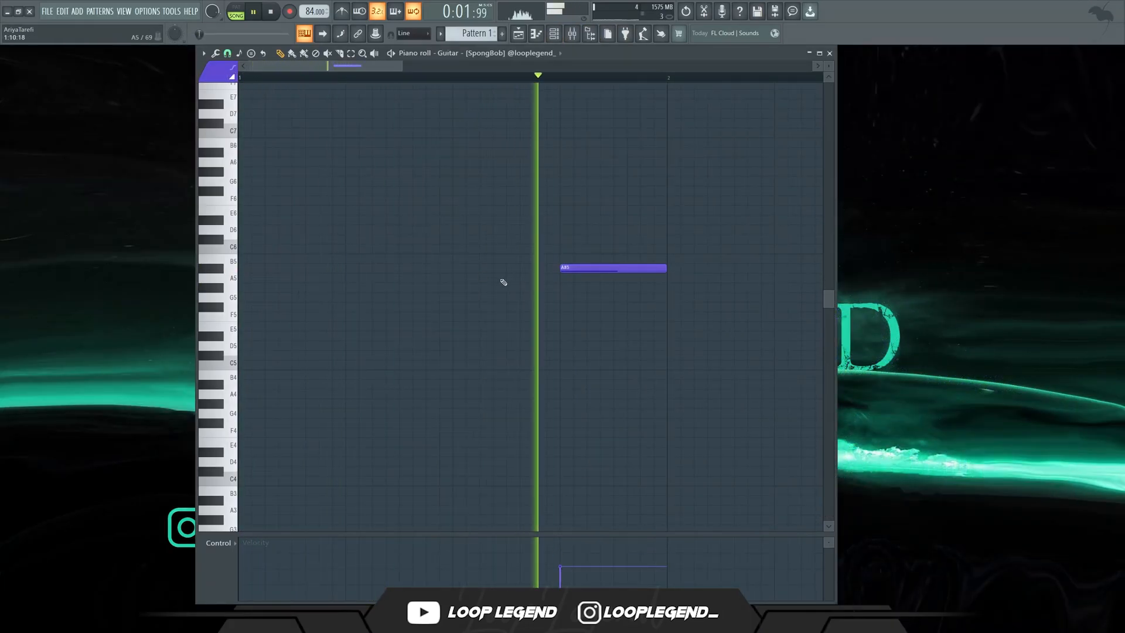
Add a four-step slide note two semitones below the guitar note and transpose the pair to C6 and A#5
{"action": "left_click_drag", "start_coordinate": [618, 287], "coordinate": [563, 287]}
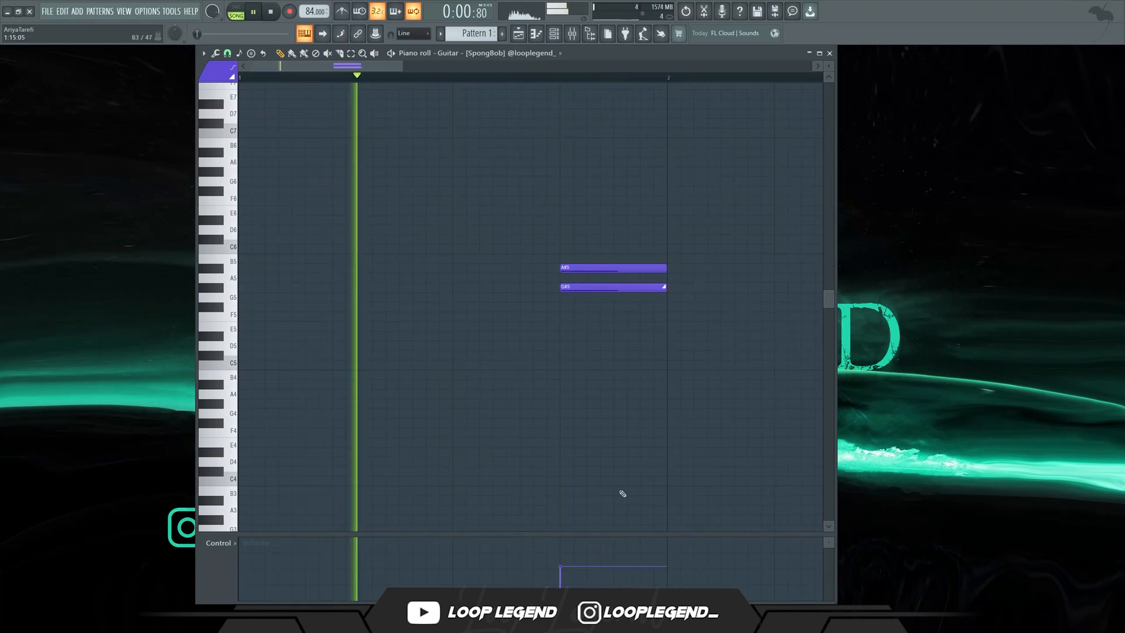
{"action": "left_click_drag", "start_coordinate": [649, 359], "coordinate": [594, 175]}
{"action": "key", "text": "space"}
{"action": "key", "text": "space"}
{"action": "left_click", "coordinate": [592, 270]}
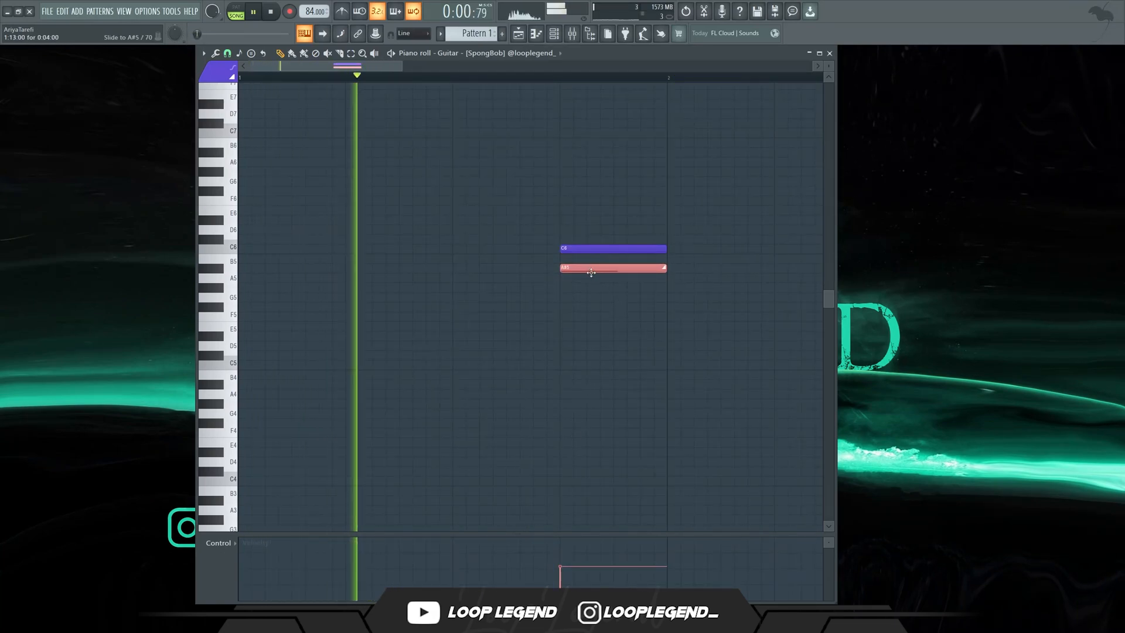
{"action": "scroll", "coordinate": [592, 270], "scroll_direction": "up", "scroll_amount": 4}
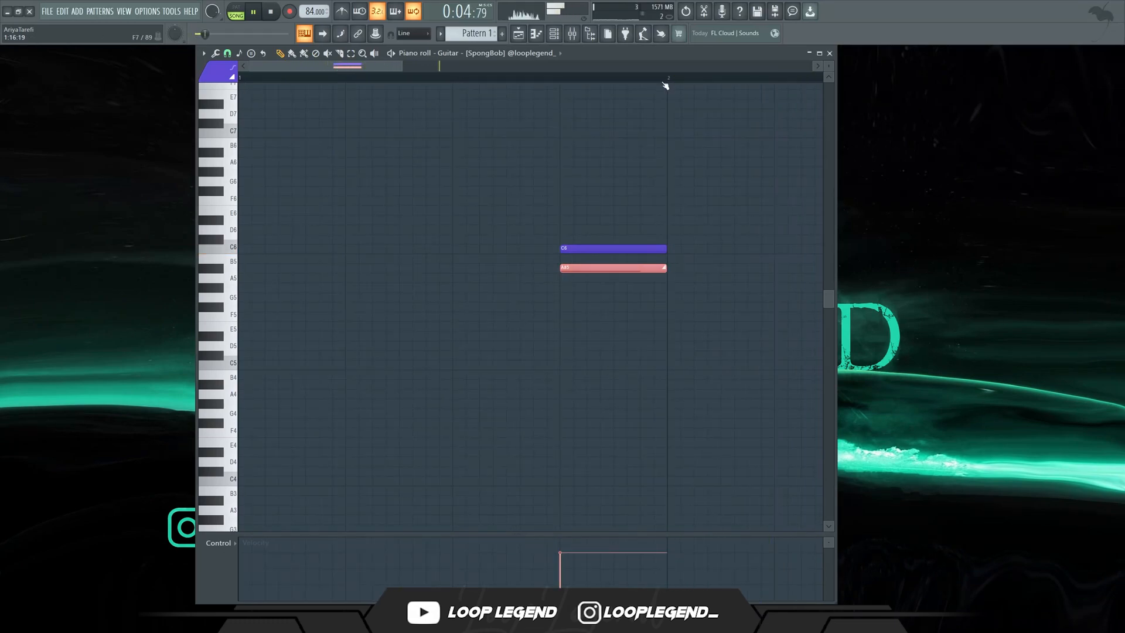
Duplicate the C6 and A#5 guitar notes from bar 1 into bar 2
{"action": "left_click_drag", "start_coordinate": [664, 80], "coordinate": [151, 115]}
{"action": "key", "text": "ctrl+b"}
{"action": "scroll", "coordinate": [437, 296], "scroll_direction": "down", "scroll_amount": 4}
{"action": "key", "text": "space"}
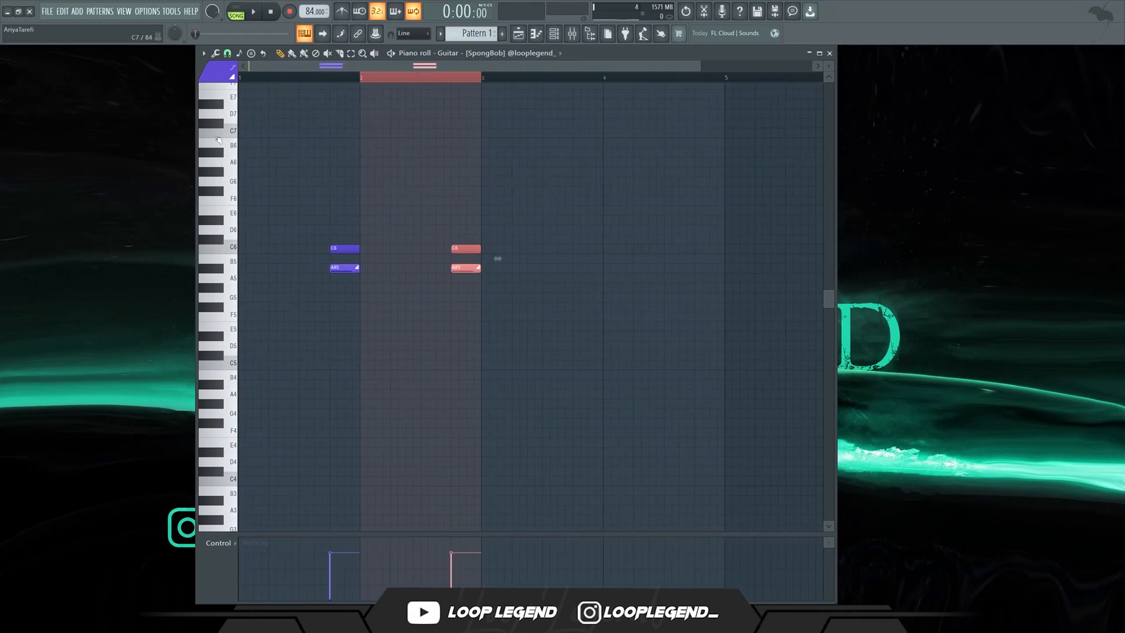
Copy the guitar note pair earlier in bar 1 as two short pairs, C#6 with C6 and C6 with B5
{"action": "scroll", "coordinate": [497, 258], "scroll_direction": "up", "scroll_amount": 4}
{"action": "left_click_drag", "start_coordinate": [357, 235], "coordinate": [413, 263]}
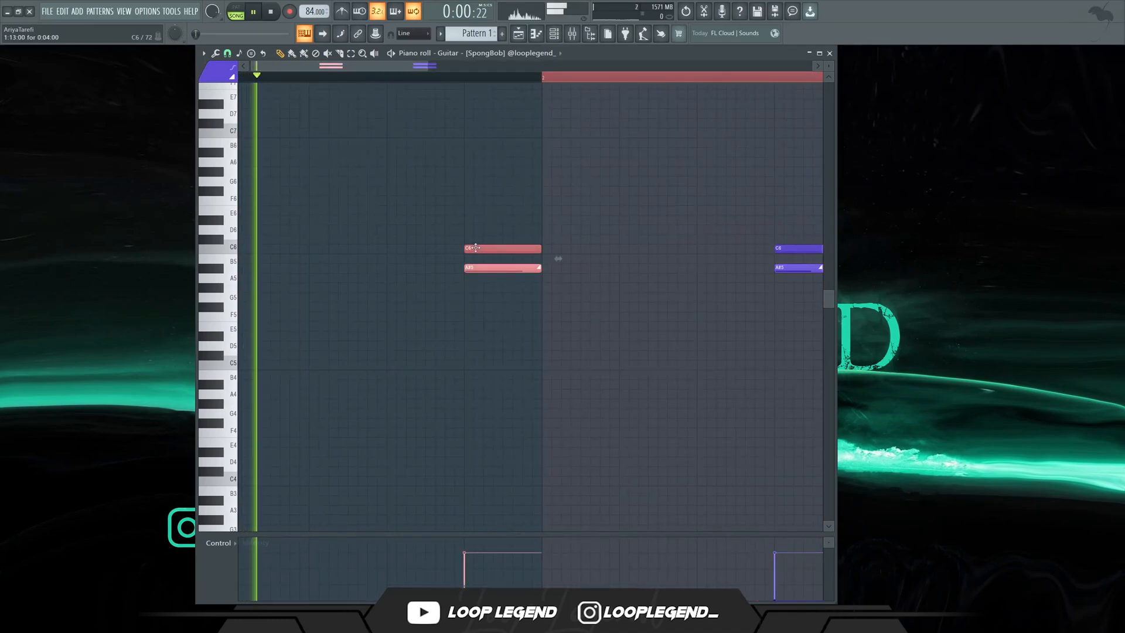
{"action": "left_click_drag", "start_coordinate": [475, 247], "coordinate": [352, 248]}
{"action": "key", "text": "space"}
{"action": "key", "text": "space"}
{"action": "scroll", "coordinate": [300, 250], "scroll_direction": "up", "scroll_amount": 3}
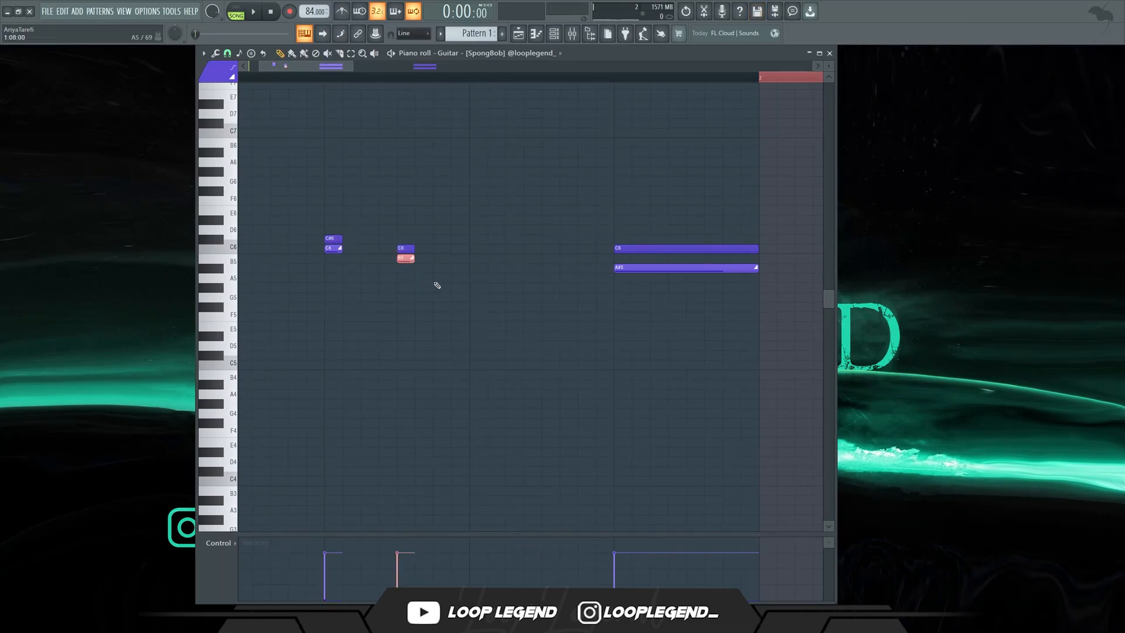
Raise both short guitar pairs by one semitone and extend their notes to two steps each
{"action": "left_click_drag", "start_coordinate": [441, 292], "coordinate": [287, 196]}
{"action": "key", "text": "shift+Up"}
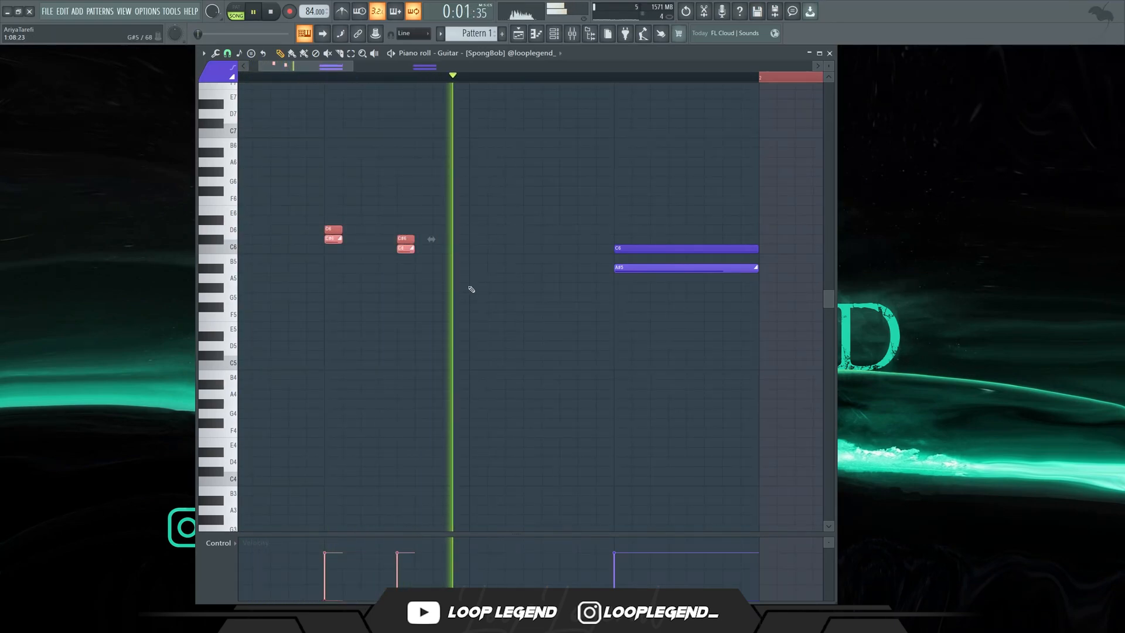
{"action": "left_click_drag", "start_coordinate": [448, 301], "coordinate": [251, 189]}
{"action": "key", "text": "space"}
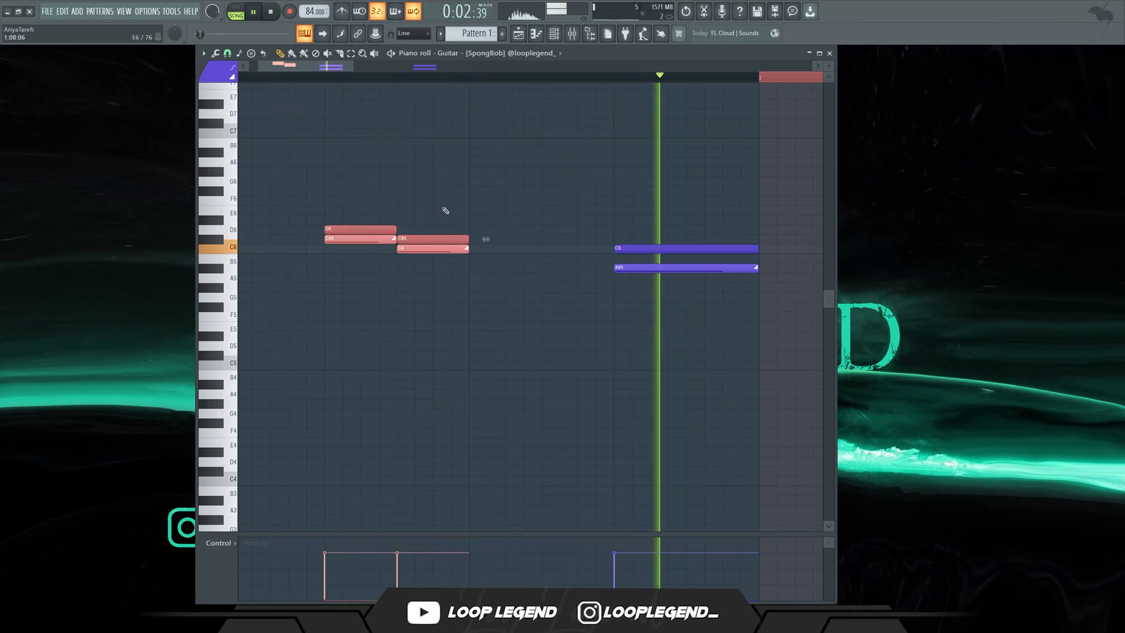
Delete the second pair's upper C#6 note and extend the D6 note across both slide notes
{"action": "left_click", "coordinate": [402, 239], "text": "ctrl"}
{"action": "key", "text": "Delete"}
{"action": "left_click", "coordinate": [392, 231], "text": "ctrl"}
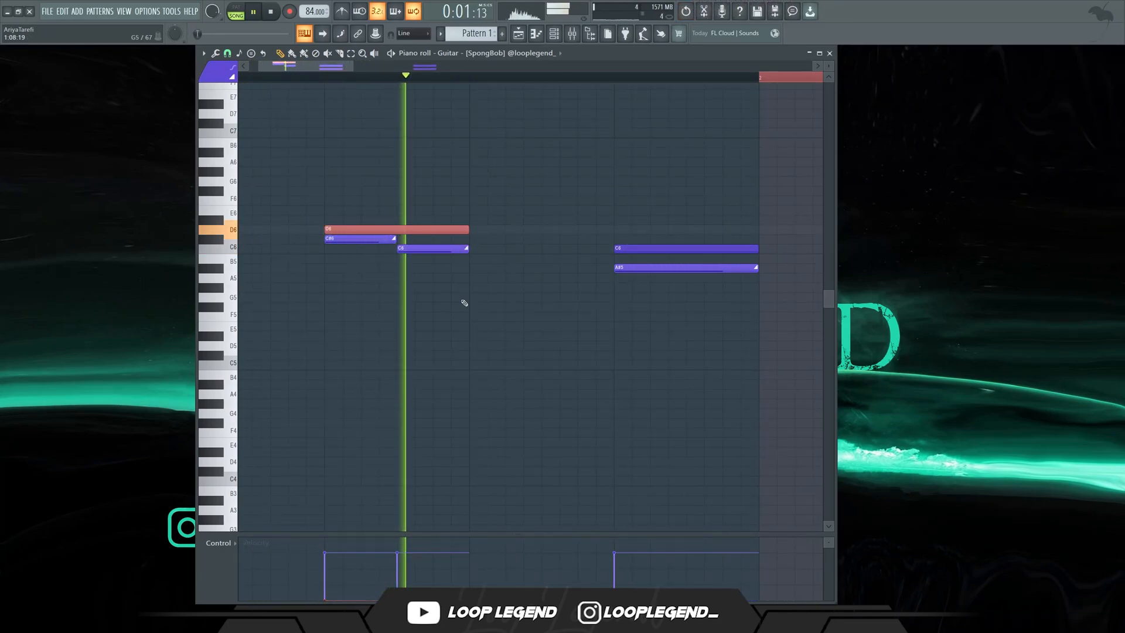
Shorten the A#5 slide note to two steps and duplicate all of bar 1's guitar notes into bar 2
{"action": "scroll", "coordinate": [451, 357], "scroll_direction": "down", "scroll_amount": 2}
{"action": "scroll", "coordinate": [439, 314], "scroll_direction": "down", "scroll_amount": 2}
{"action": "key", "text": "ctrl+a"}
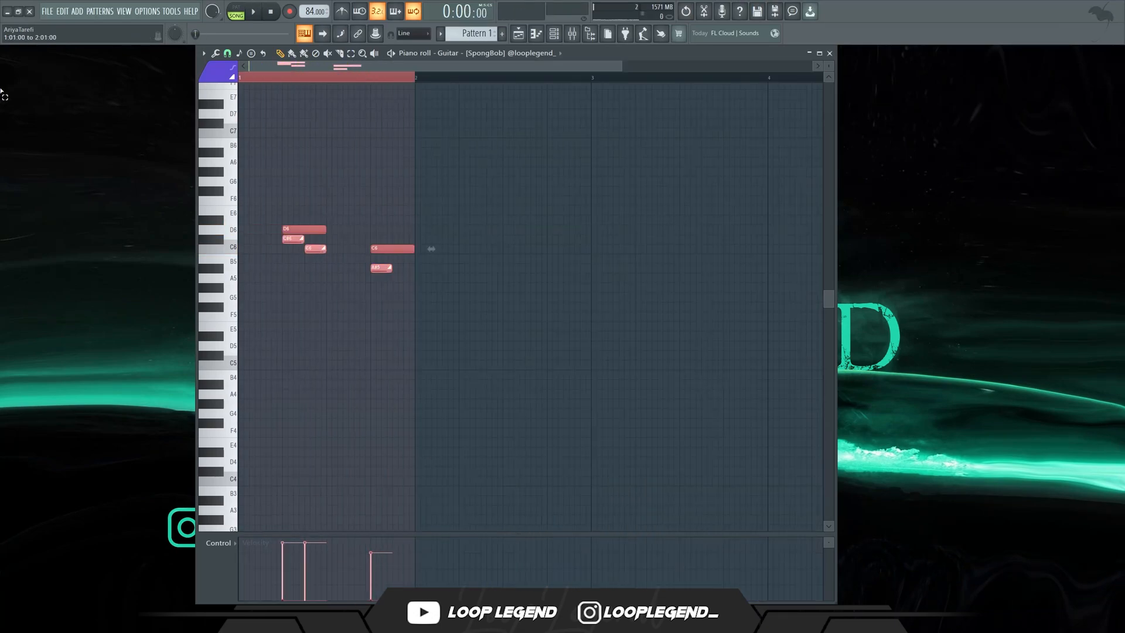
{"action": "key", "text": "ctrl+b"}
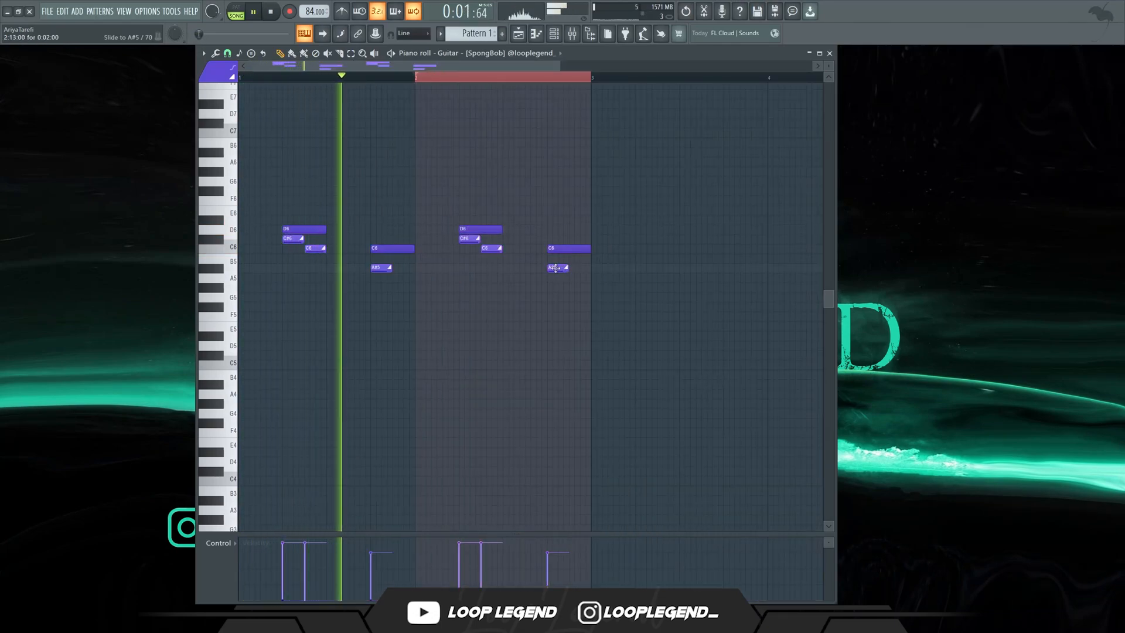
Add a two-step A#6 slide note at the end of bar 2 and repeat the two-bar guitar phrase in bars 3 and 4
{"action": "left_click", "coordinate": [576, 237]}
{"action": "left_click_drag", "start_coordinate": [575, 234], "coordinate": [582, 149]}
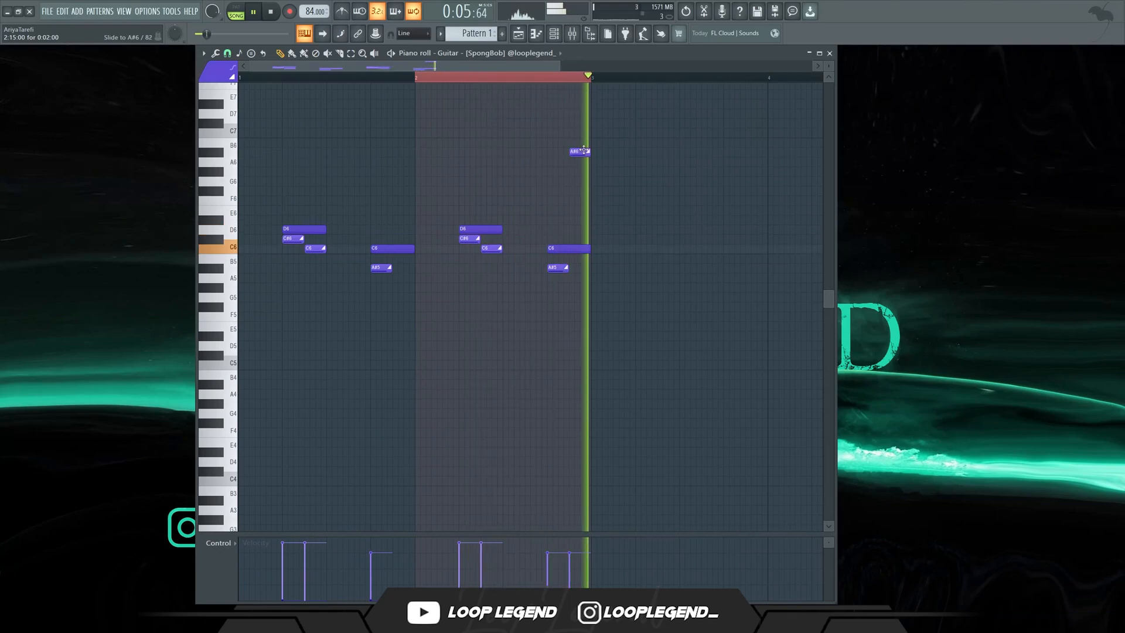
{"action": "left_click_drag", "start_coordinate": [567, 177], "coordinate": [535, 304]}
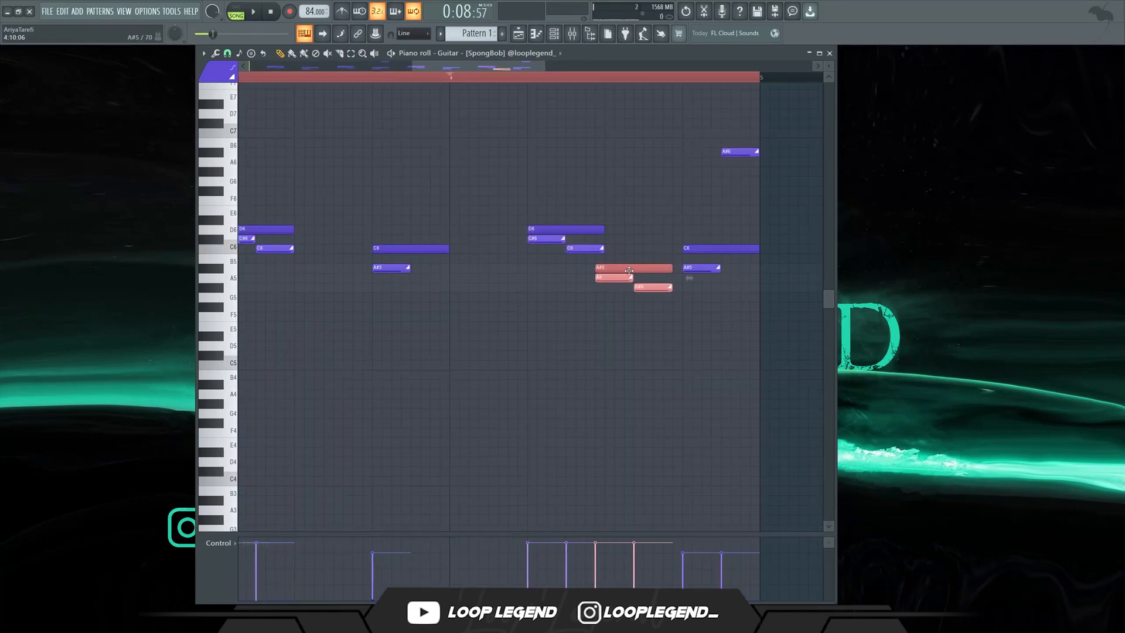
Place a copy of the D6 slide group just before bar 4's final notes, transposed to G5, F#5 and F5
{"action": "left_click_drag", "start_coordinate": [629, 271], "coordinate": [636, 269]}
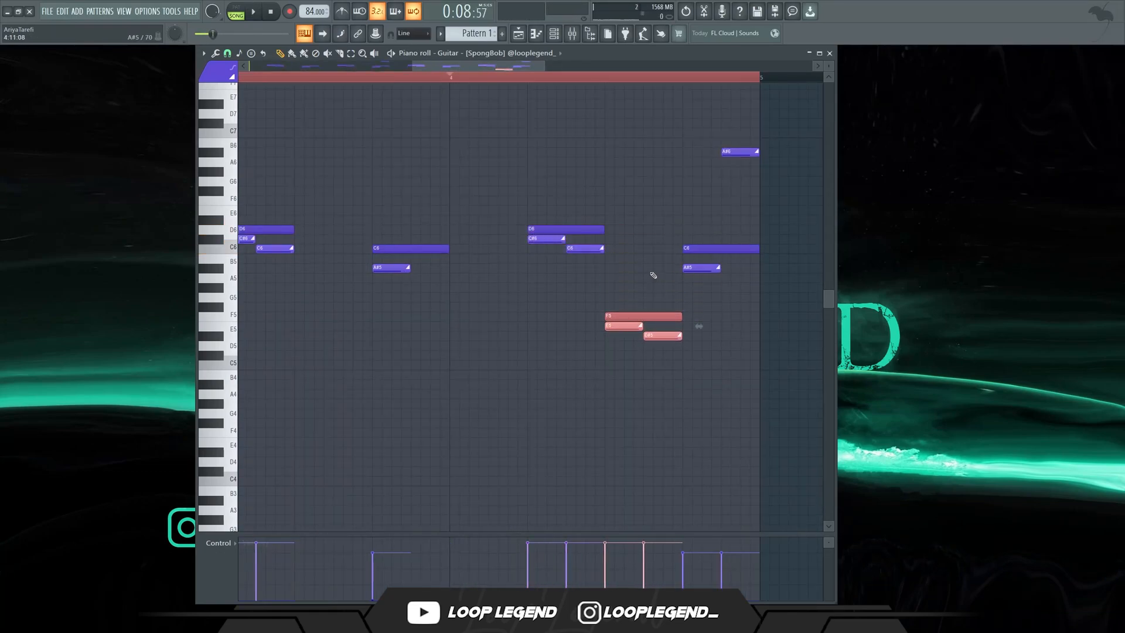
{"action": "key", "text": "space"}
{"action": "key", "text": "shift+Up"}
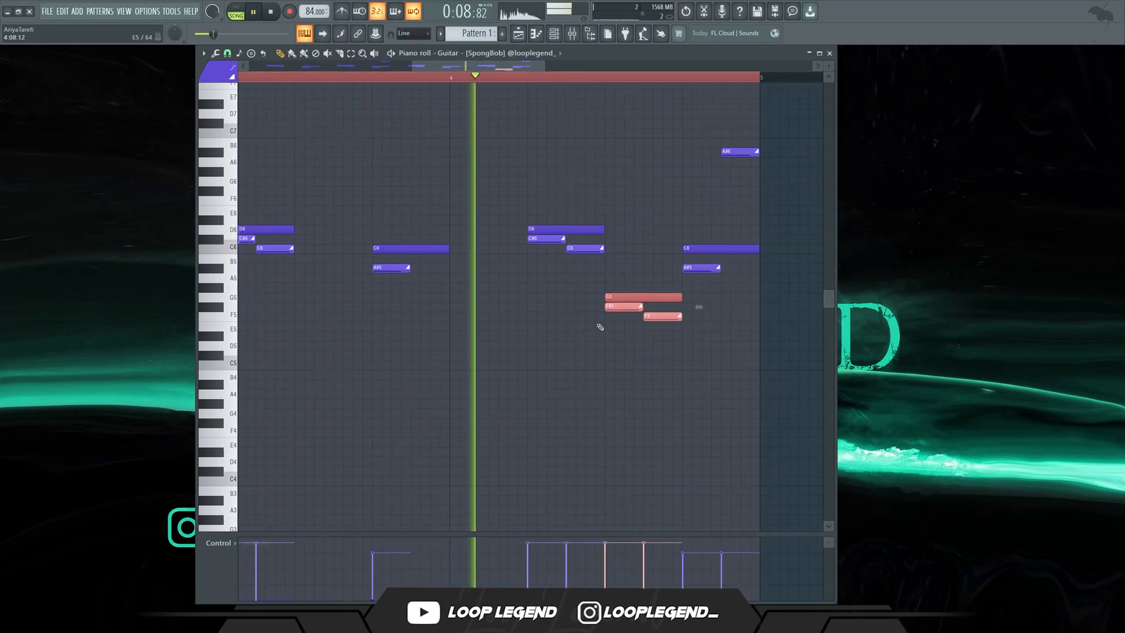
{"action": "scroll", "coordinate": [603, 322], "scroll_direction": "down", "scroll_amount": 3, "text": "ctrl"}
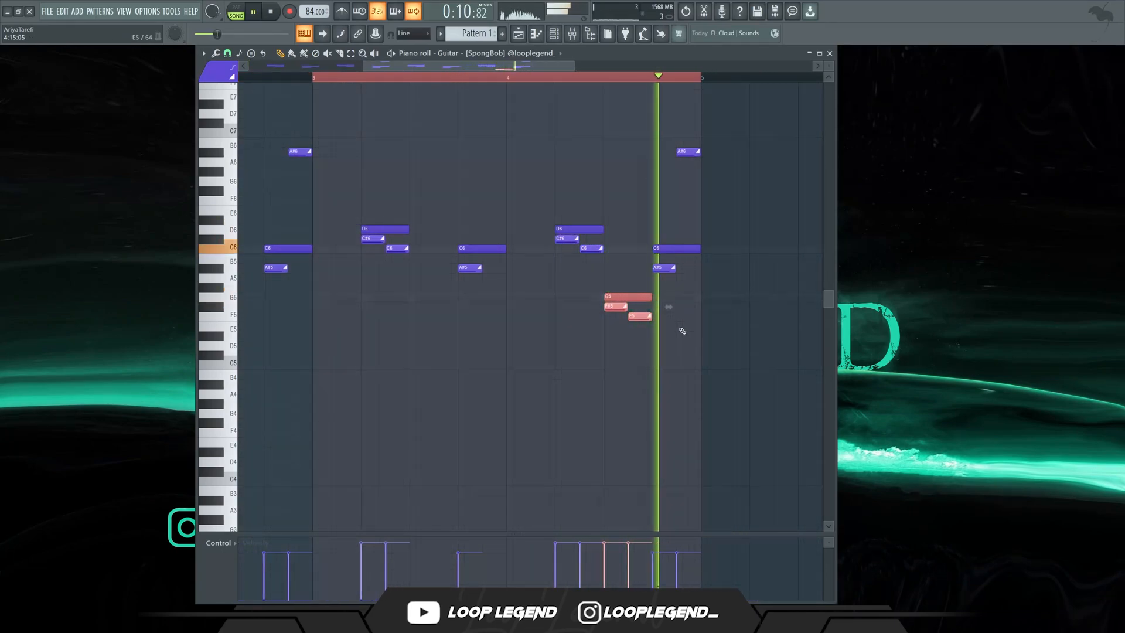
{"action": "scroll", "coordinate": [682, 331], "scroll_direction": "up", "scroll_amount": 2, "text": "ctrl"}
{"action": "key", "text": "space"}
{"action": "key", "text": "ctrl+z"}
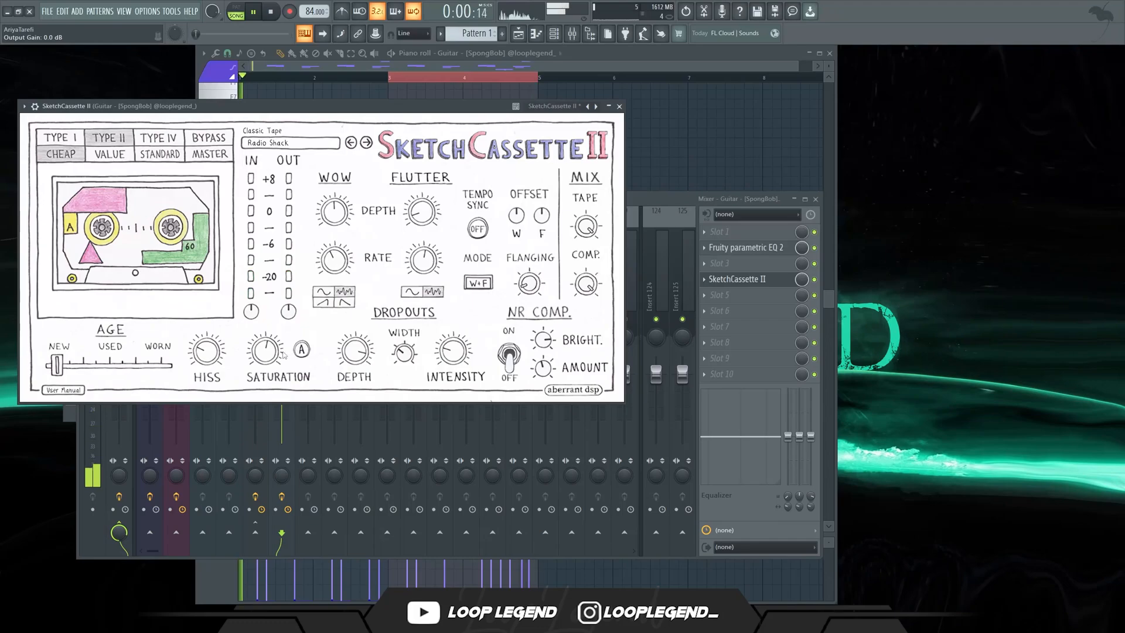
Switch SketchCassette II on the guitar's mixer track to the Dusty Piano preset
{"action": "left_click", "coordinate": [367, 143]}
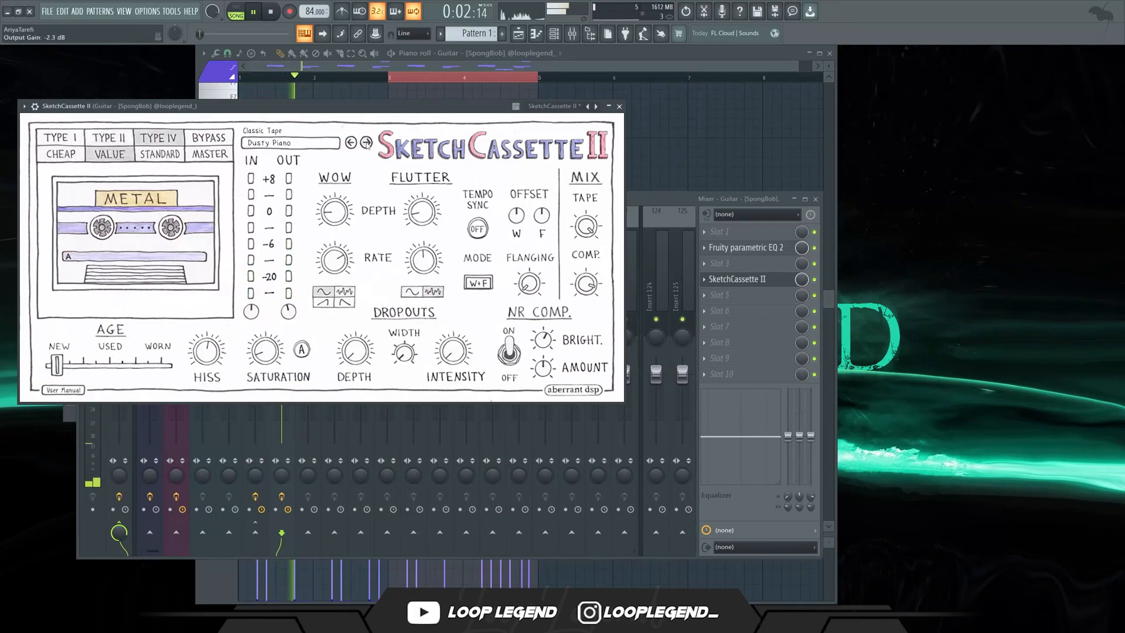
{"action": "left_click", "coordinate": [554, 106]}
{"action": "left_click", "coordinate": [571, 150]}
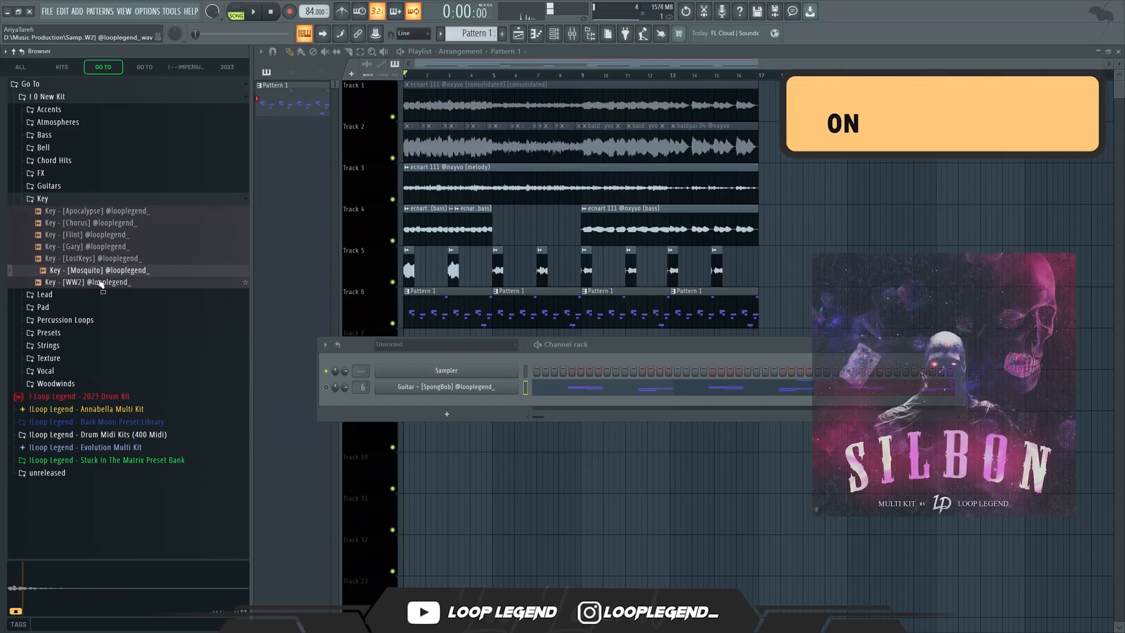
Load the Key - [Apocalypse] one-shot as a new channel and enter C#6, C6 and A#5 notes over an opening A#5
{"action": "left_click_drag", "start_coordinate": [111, 211], "coordinate": [299, 369]}
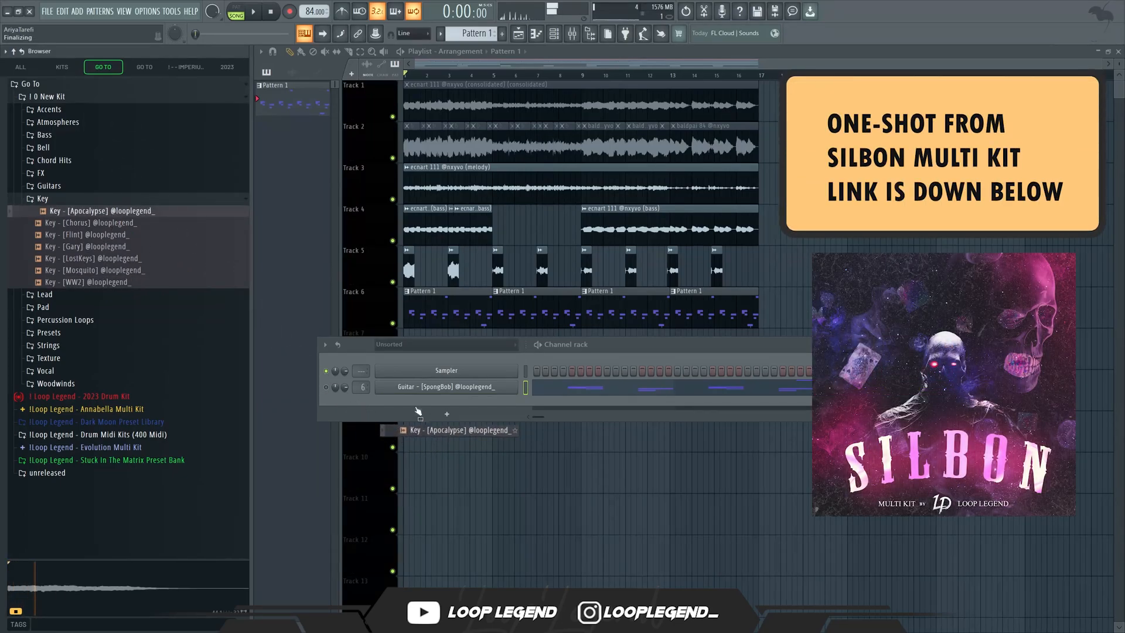
{"action": "left_click_drag", "start_coordinate": [418, 410], "coordinate": [419, 413]}
{"action": "left_click", "coordinate": [402, 249]}
{"action": "key", "text": "space"}
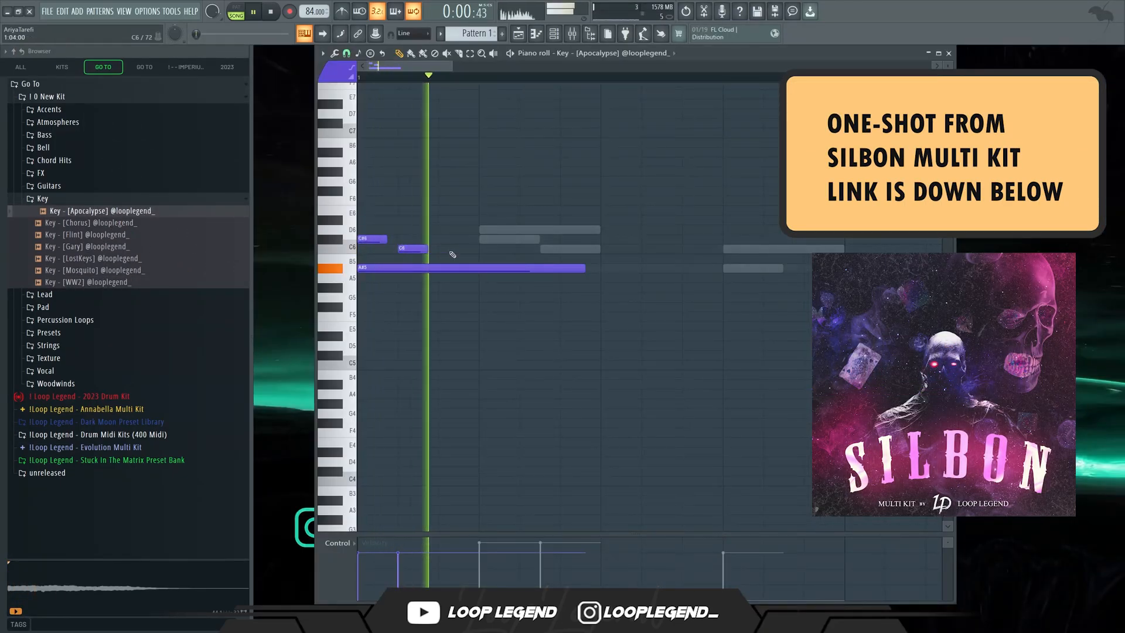
{"action": "left_click", "coordinate": [445, 269]}
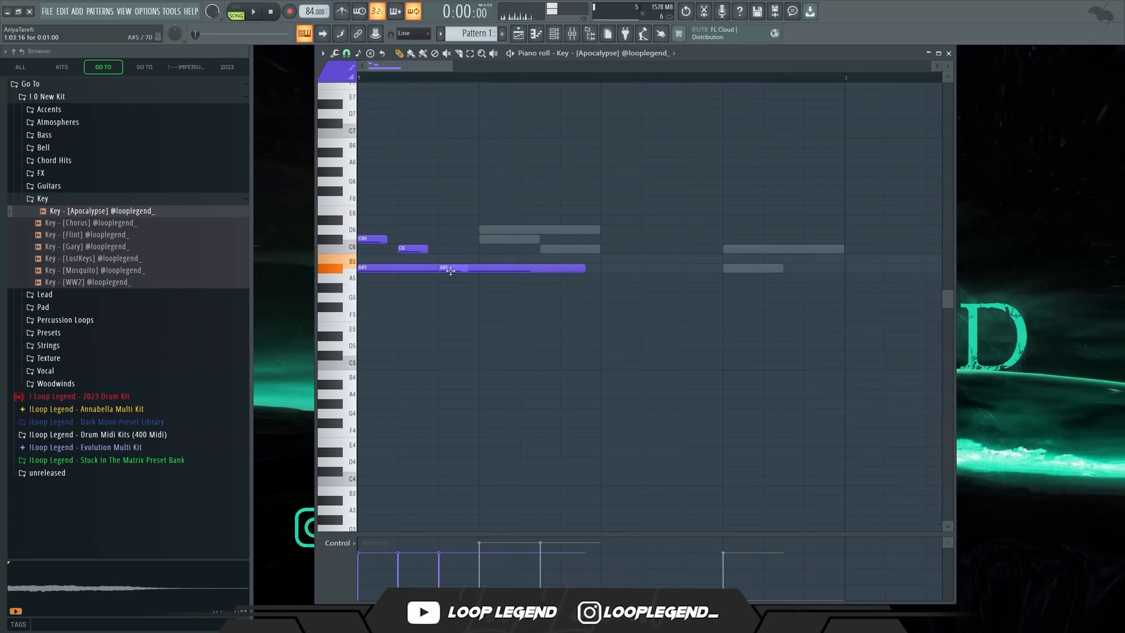
Transpose the key notes up one octave with equal, connected lengths and duplicate them after the opening run
{"action": "key", "text": "ctrl+Up"}
{"action": "key", "text": "space"}
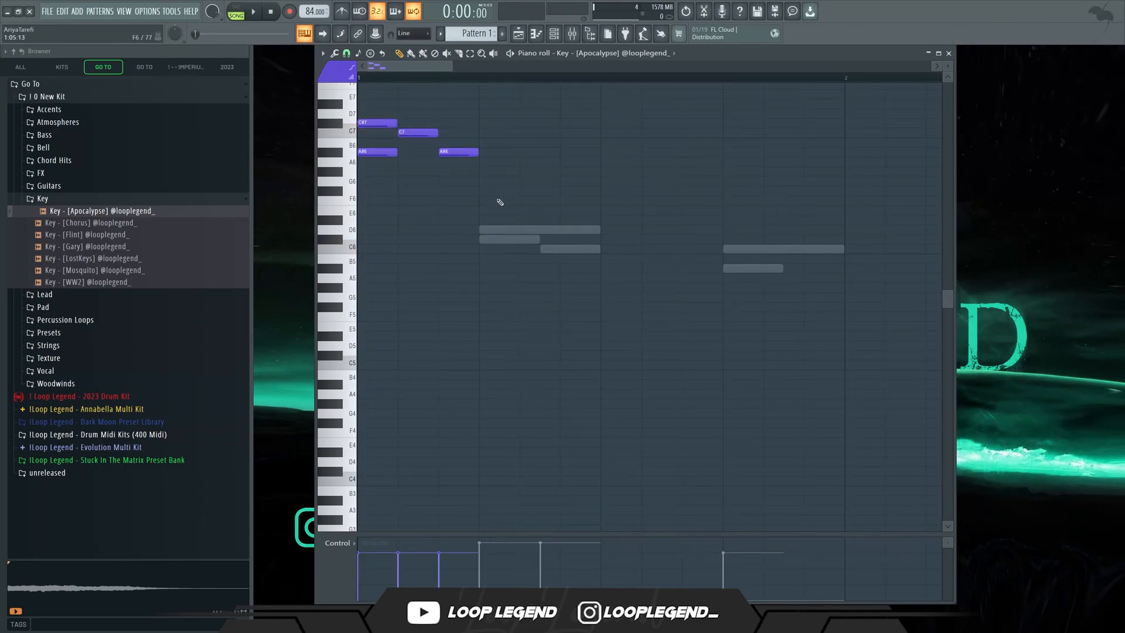
{"action": "key", "text": "ctrl+b"}
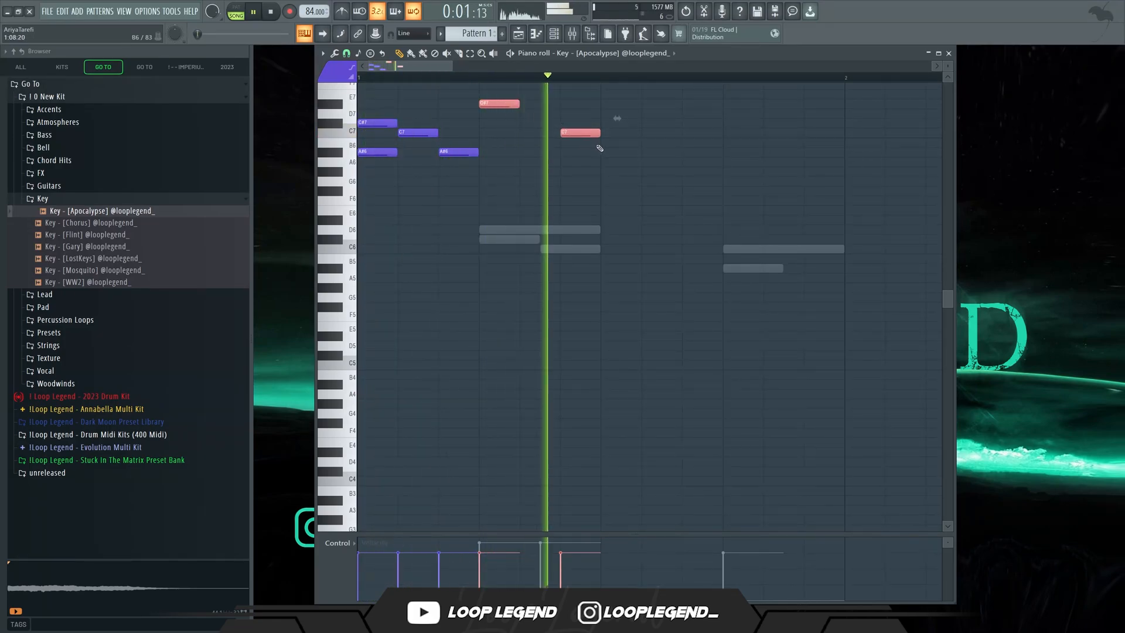
Replace the duplicated key notes with one long D#7 note and add a C7 slide note starting partway through it
{"action": "left_click_drag", "start_coordinate": [578, 188], "coordinate": [621, 236]}
{"action": "key", "text": "space"}
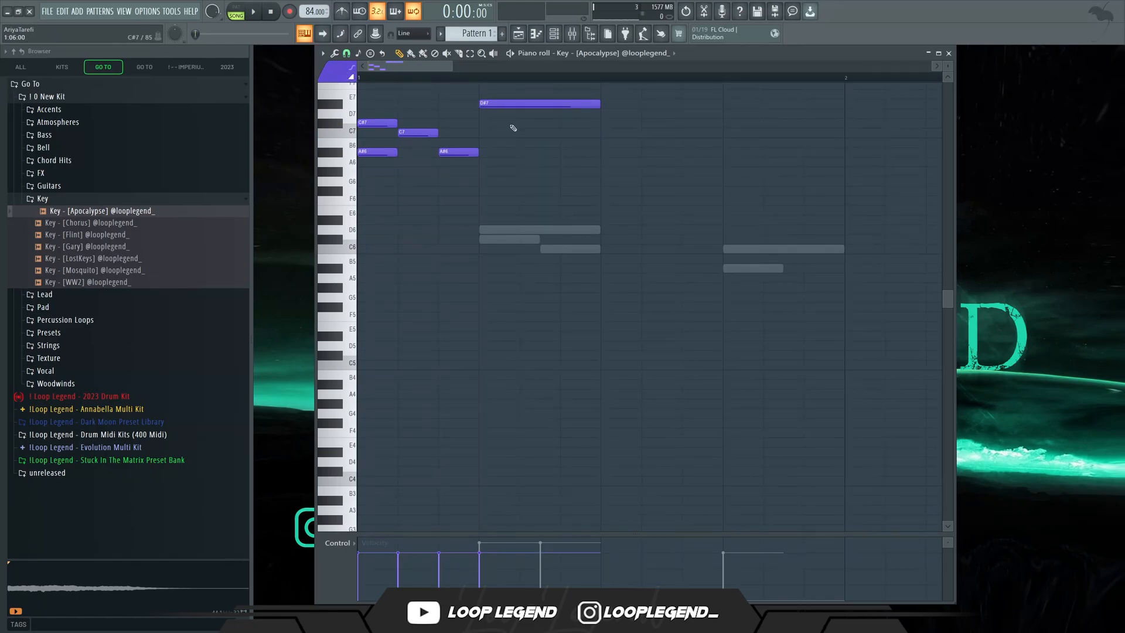
{"action": "left_click_drag", "start_coordinate": [509, 152], "coordinate": [508, 143]}
{"action": "key", "text": "space"}
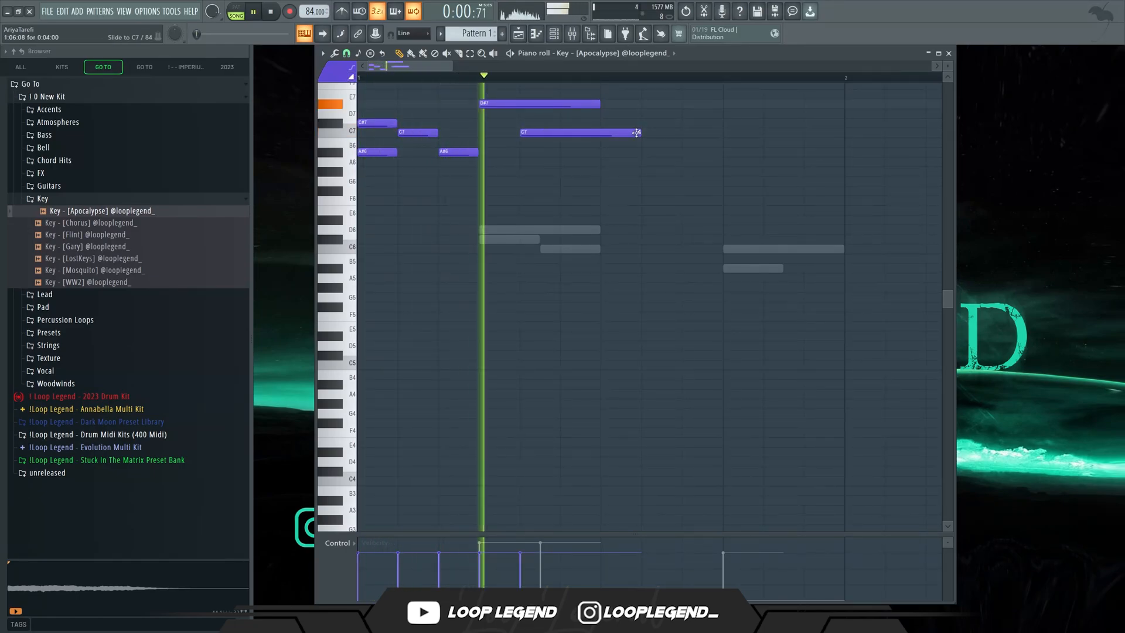
{"action": "key", "text": "space"}
Copy the D#7 note and its C7 slide directly after themselves, transposed down one semitone to D7 and B6
{"action": "left_click_drag", "start_coordinate": [634, 139], "coordinate": [451, 106]}
{"action": "scroll", "coordinate": [578, 145], "scroll_direction": "down", "scroll_amount": 2}
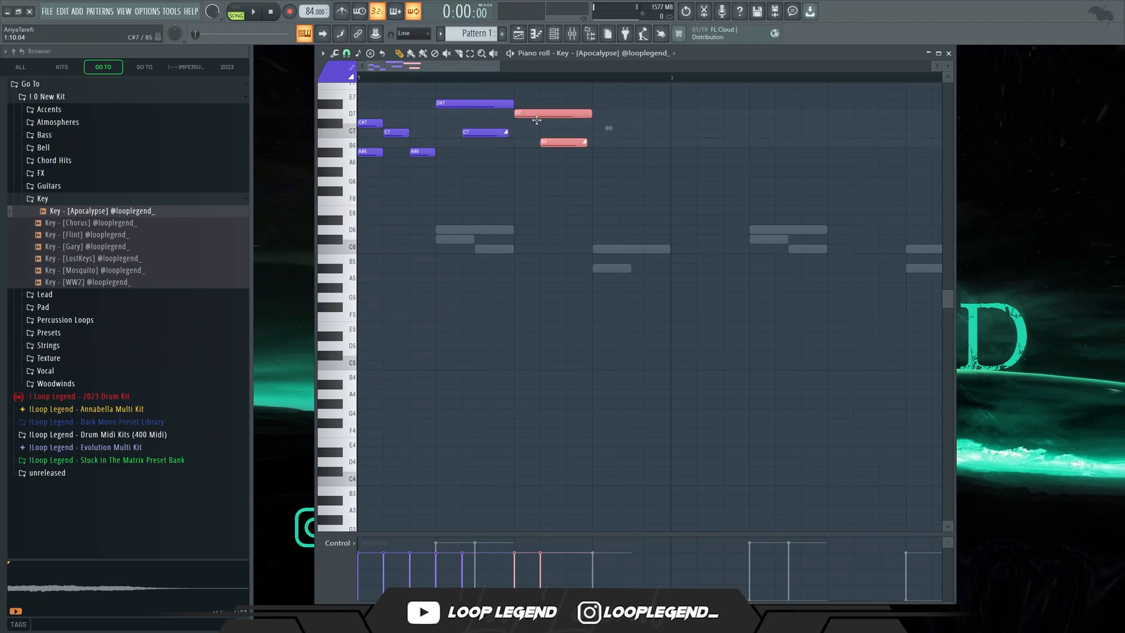
Make the second long key note C#7 with a C7 slide, and follow it with a C#7 copy whose slide drops to A#6
{"action": "key", "text": "space"}
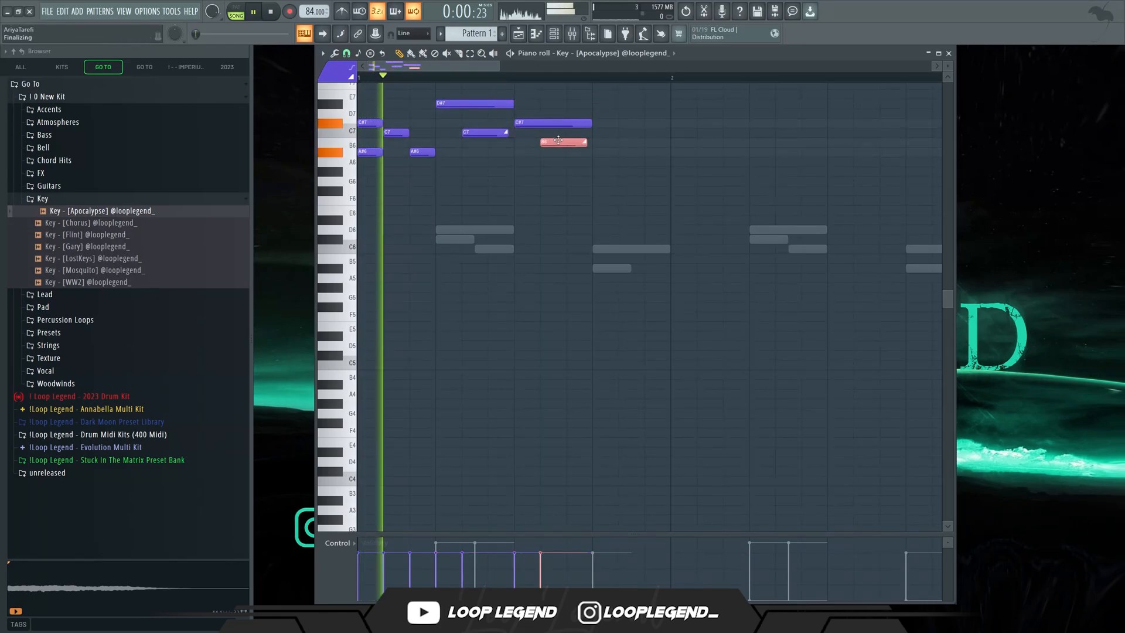
{"action": "left_click_drag", "start_coordinate": [618, 197], "coordinate": [613, 147]}
{"action": "key", "text": "space"}
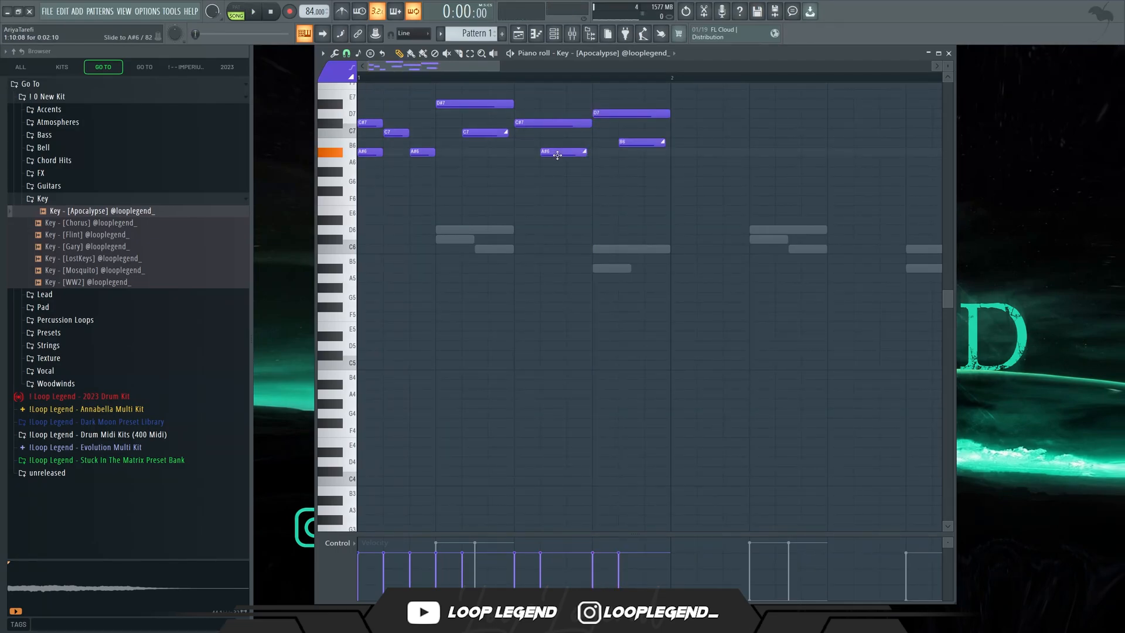
{"action": "right_click", "coordinate": [628, 114]}
{"action": "right_click", "coordinate": [630, 141]}
{"action": "left_click_drag", "start_coordinate": [622, 177], "coordinate": [565, 112]}
{"action": "key", "text": "ctrl+b"}
{"action": "left_click", "coordinate": [599, 161], "text": "ctrl"}
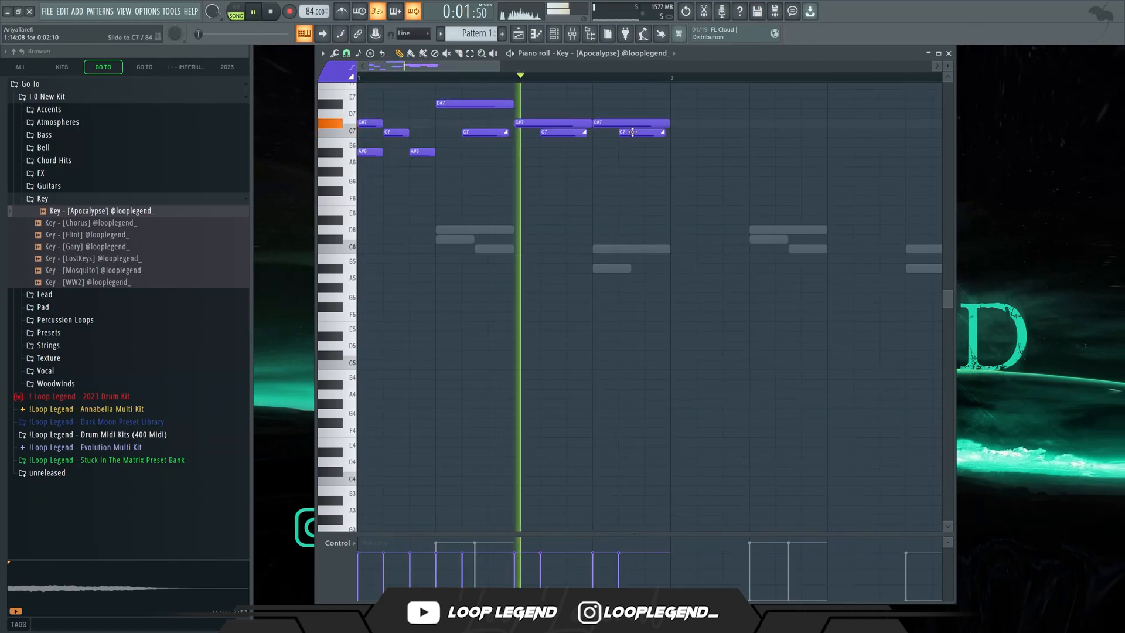
{"action": "left_click_drag", "start_coordinate": [633, 134], "coordinate": [632, 148]}
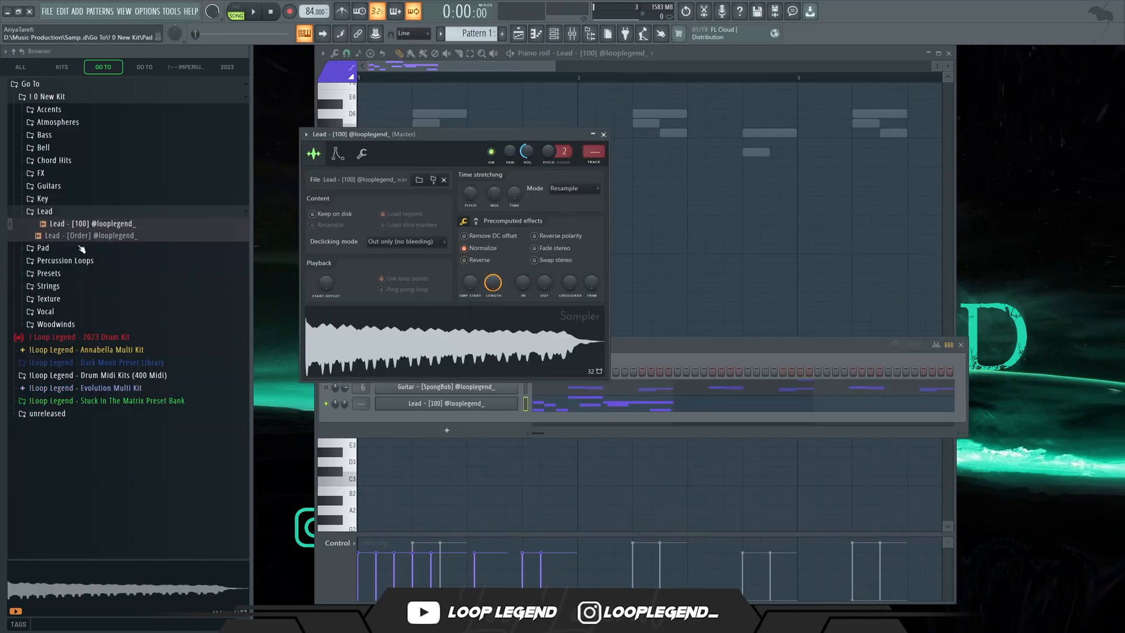
Swap the channel's sample for Pad - [Alien] and set its sample start offset to 8%
{"action": "left_click", "coordinate": [102, 249]}
{"action": "middle_click", "coordinate": [101, 250]}
{"action": "key", "text": "space"}
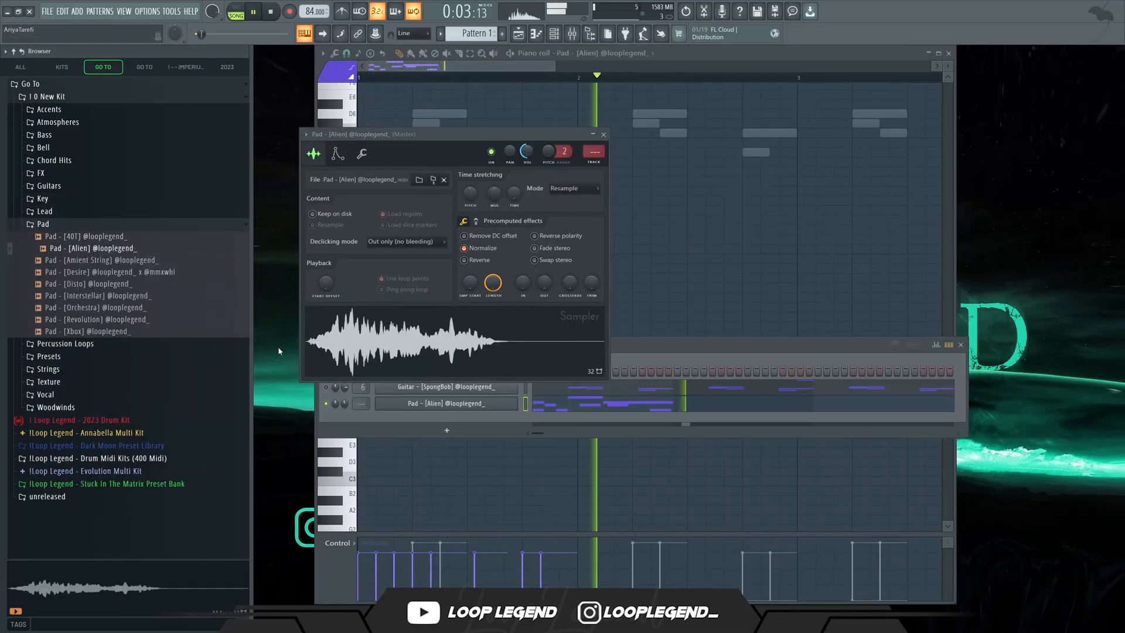
{"action": "key", "text": "space"}
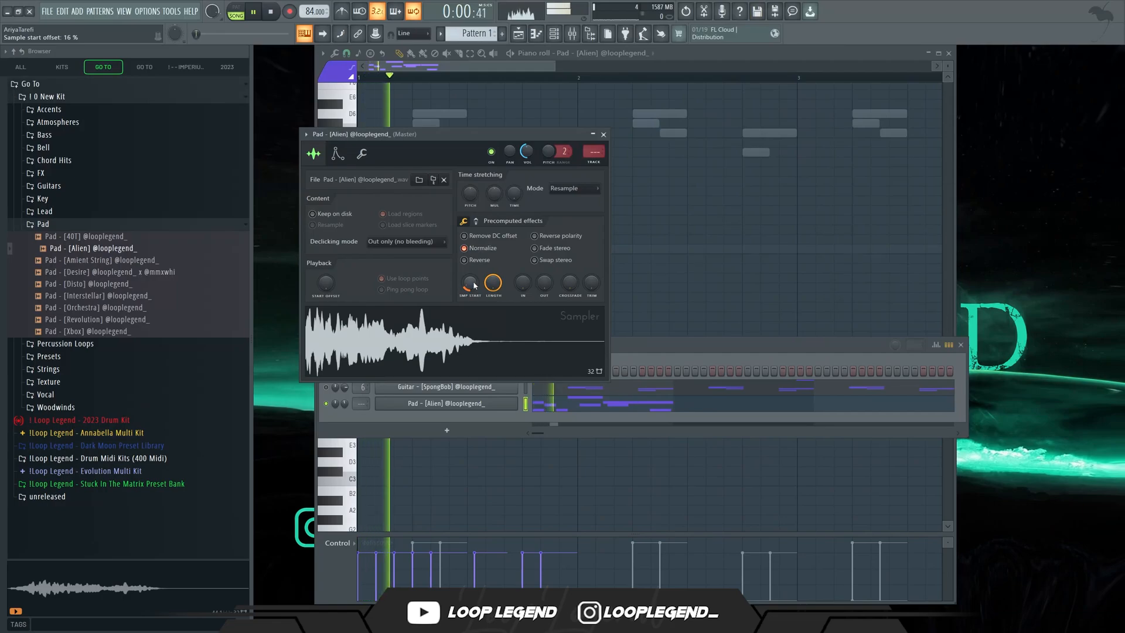
{"action": "mouse_move", "coordinate": [474, 285]}
{"action": "left_mouse_down"}
{"action": "mouse_move", "coordinate": [474, 307]}
{"action": "mouse_move", "coordinate": [476, 279]}
{"action": "left_mouse_up"}
{"action": "key", "text": "space"}
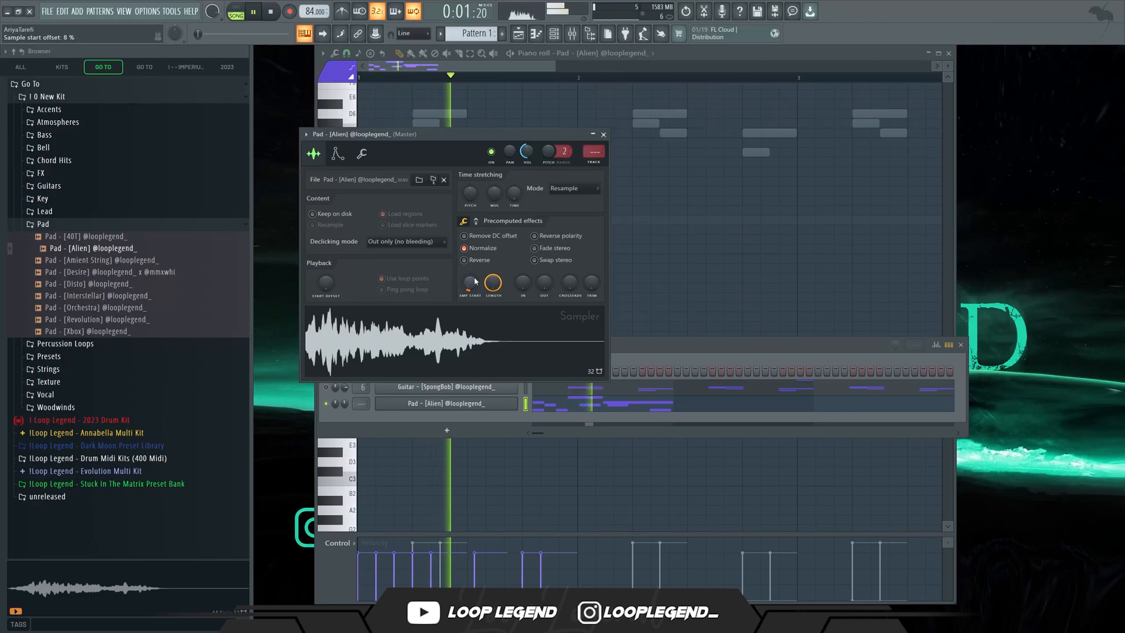
Lower the note pair copied into bar 2 to an A#4 note with an F#4 slide, and place it on the bar's fourth beat
{"action": "scroll", "coordinate": [475, 282], "scroll_direction": "down", "scroll_amount": 1}
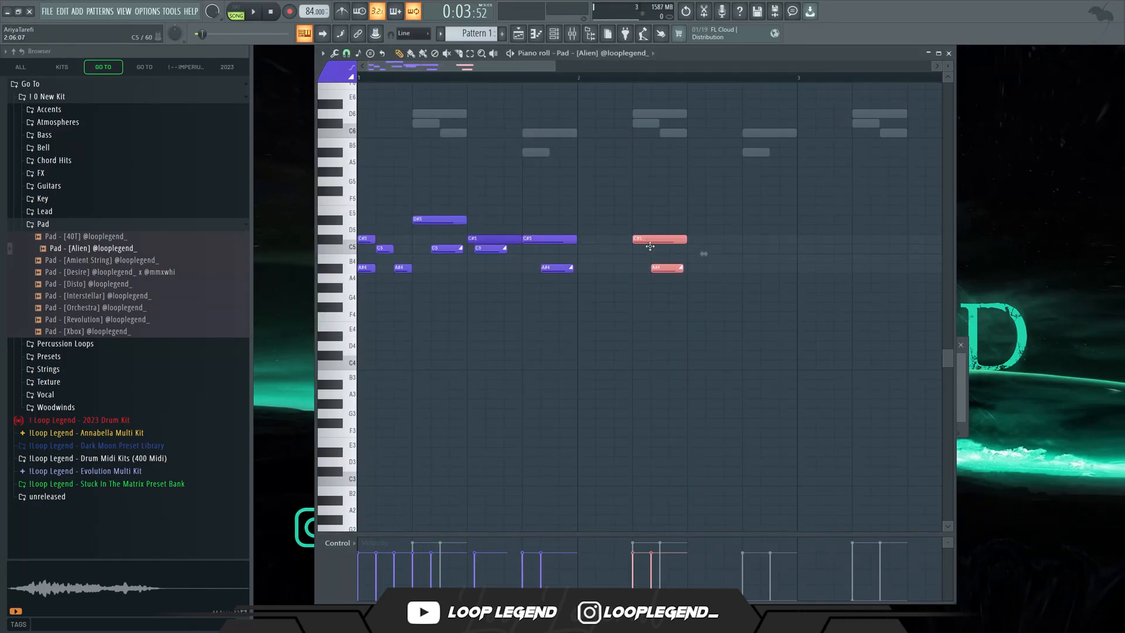
{"action": "key", "text": "space"}
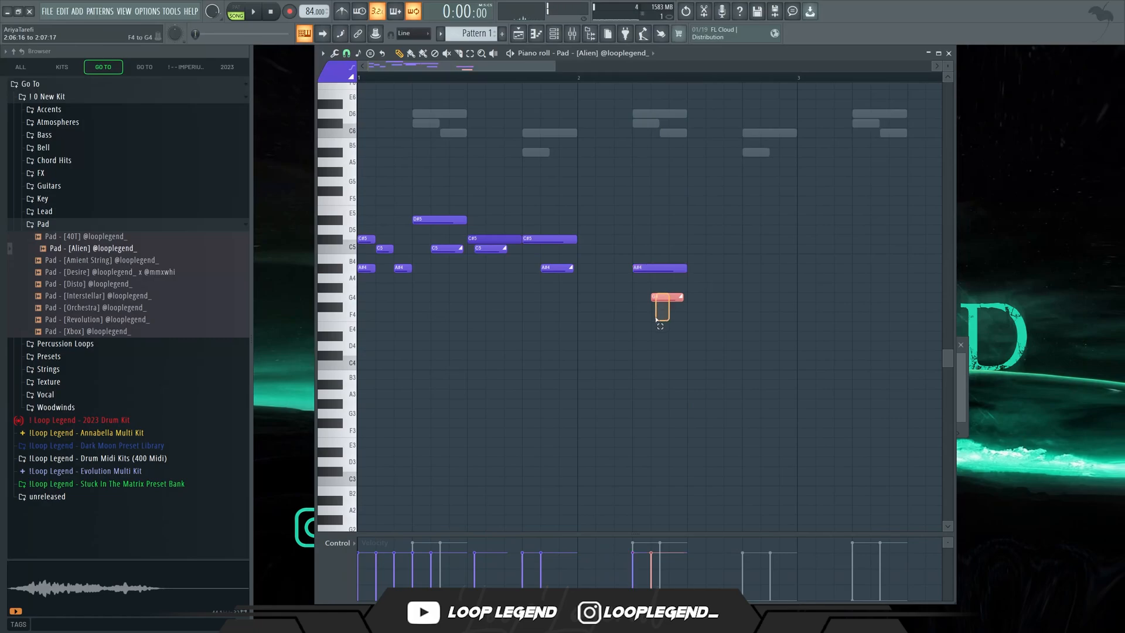
{"action": "key", "text": "space"}
{"action": "left_click_drag", "start_coordinate": [655, 319], "coordinate": [662, 307]}
{"action": "left_click_drag", "start_coordinate": [697, 253], "coordinate": [665, 321]}
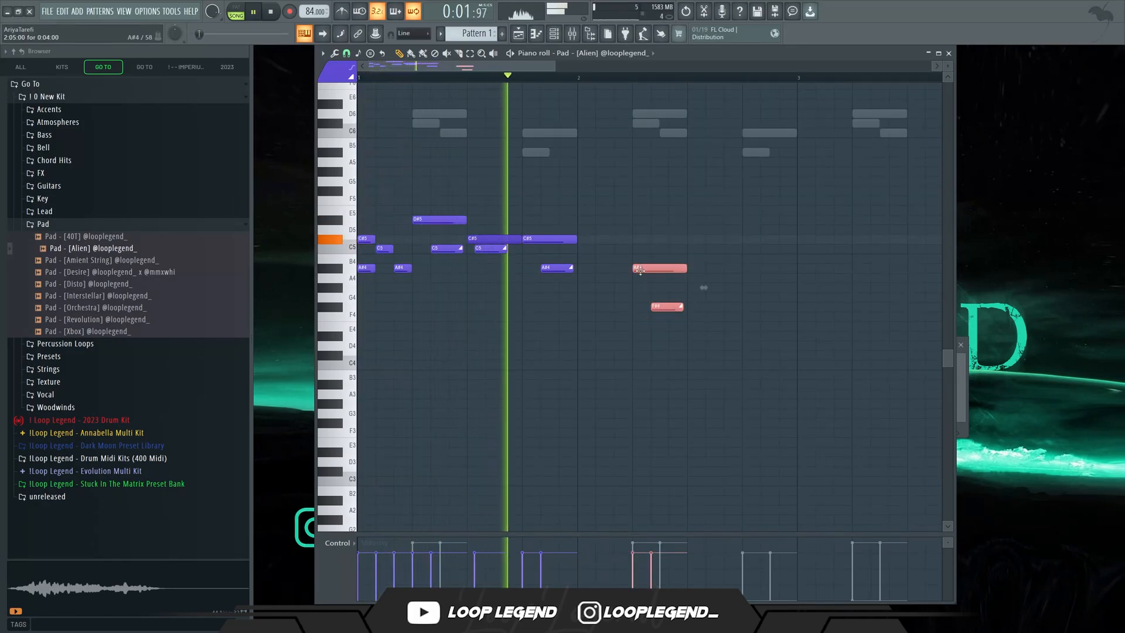
{"action": "left_click_drag", "start_coordinate": [640, 270], "coordinate": [750, 272]}
{"action": "left_click", "coordinate": [773, 312], "text": "ctrl"}
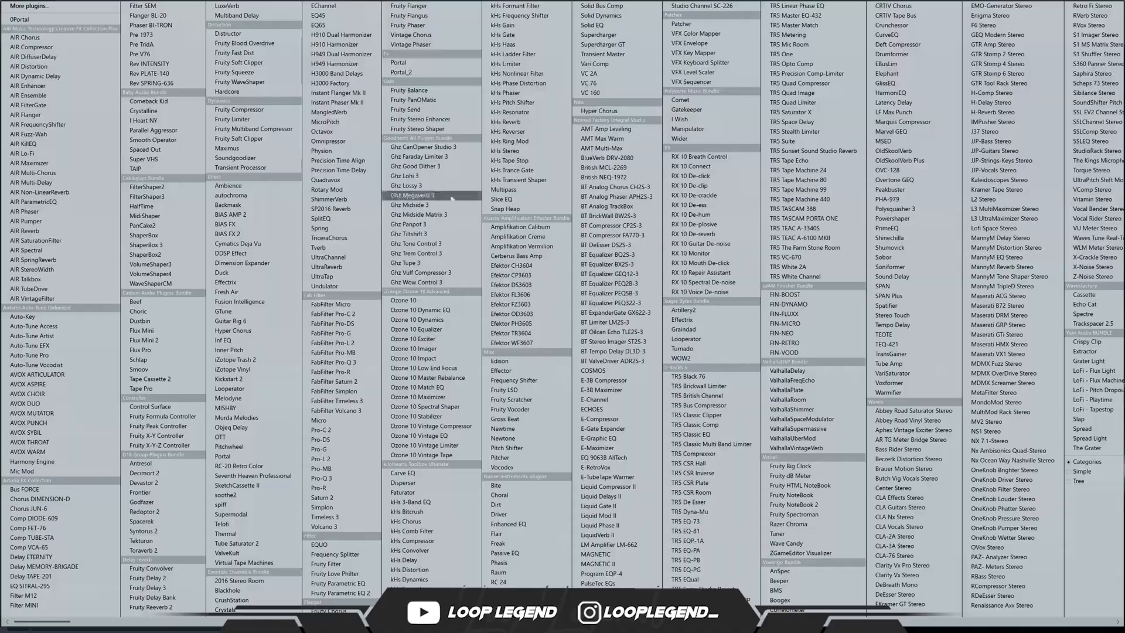
Add the Backmask effect to the Pad - [Alien] mixer track
{"action": "left_click", "coordinate": [280, 205]}
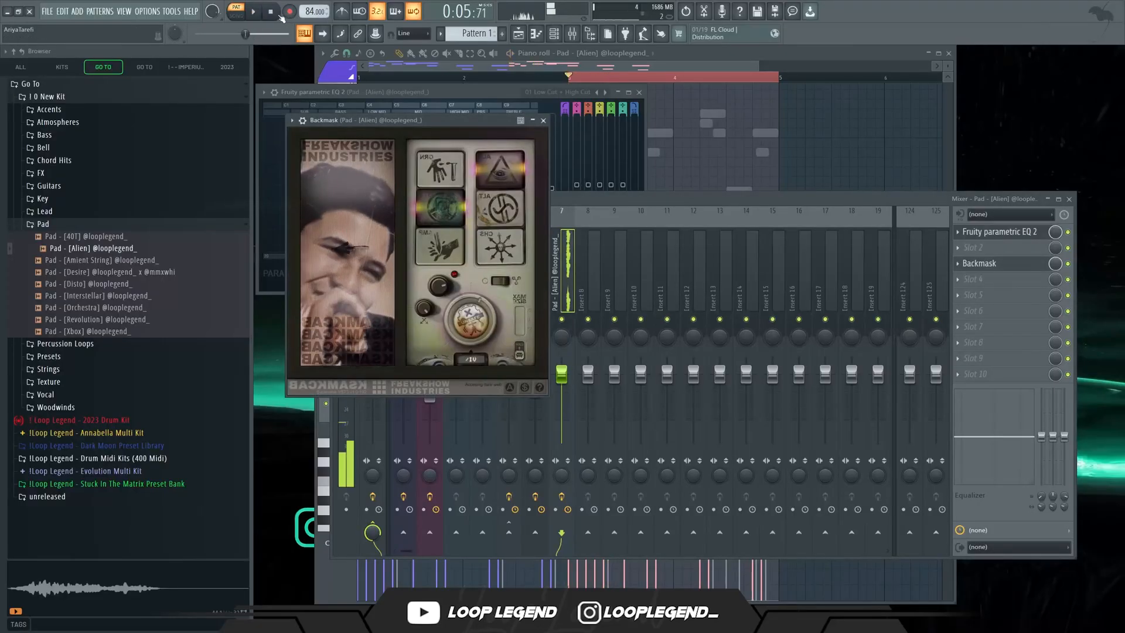
{"action": "left_click", "coordinate": [977, 262]}
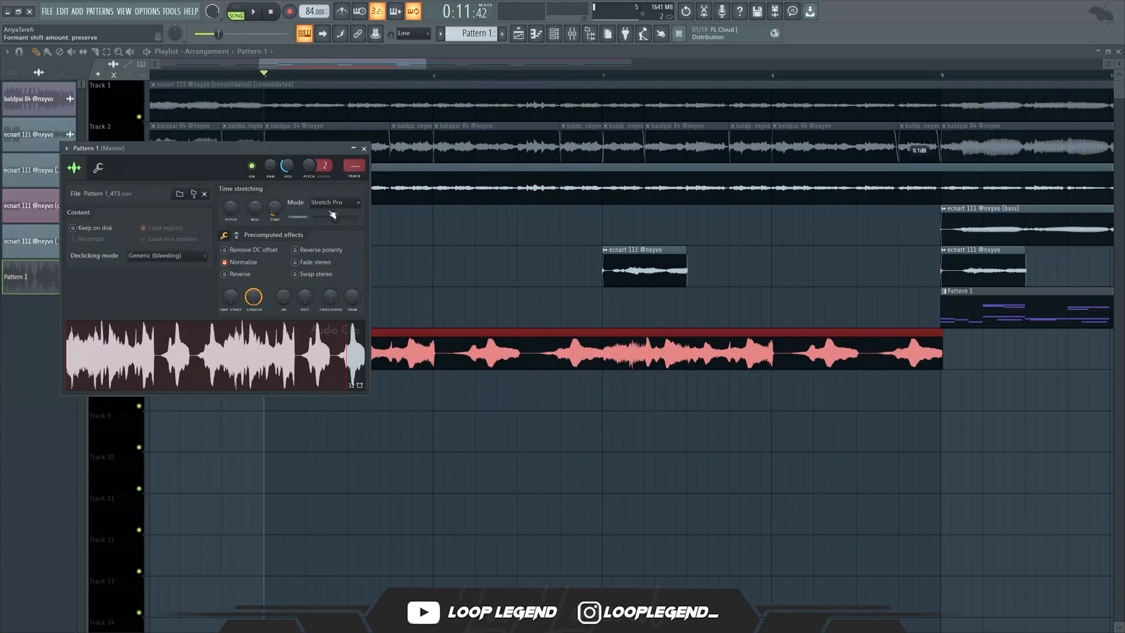
Set the rendered Pattern 1 clip's pitch shift to +1200 cents and raise its formant shift slightly above the reset value
{"action": "right_click", "coordinate": [356, 219]}
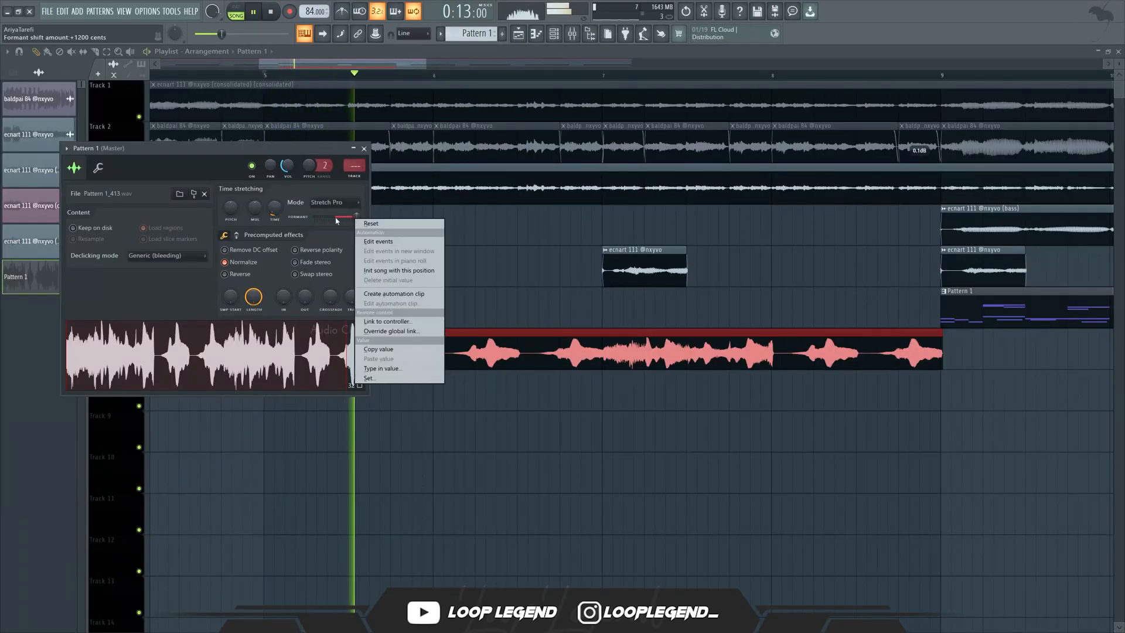
{"action": "left_click", "coordinate": [367, 223]}
{"action": "left_click_drag", "start_coordinate": [231, 206], "coordinate": [237, 167]}
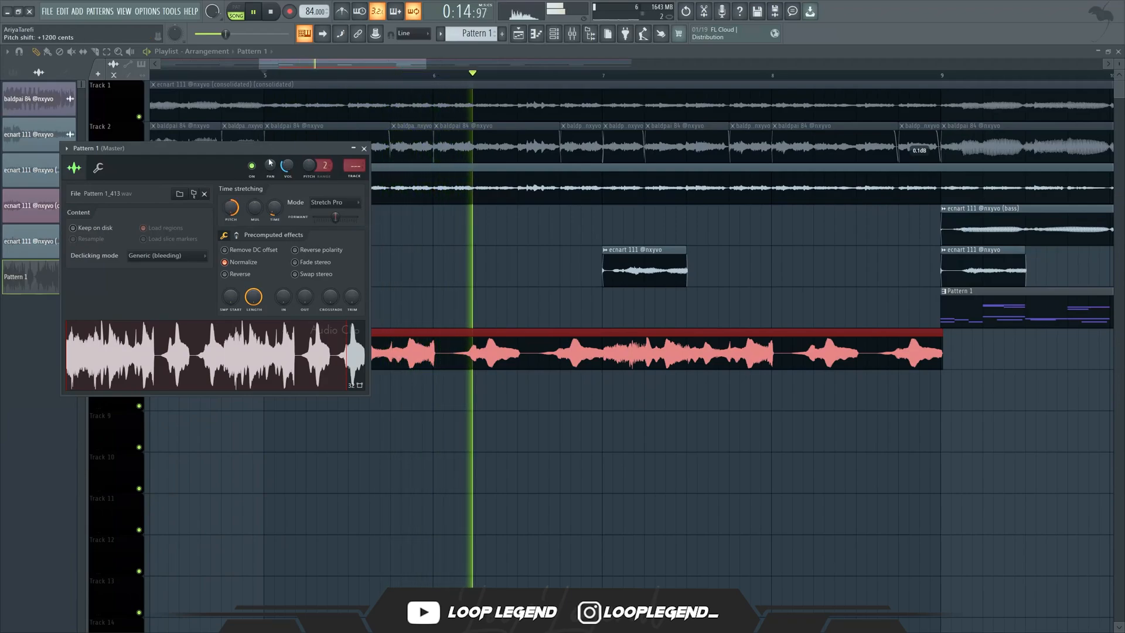
{"action": "left_click_drag", "start_coordinate": [335, 217], "coordinate": [346, 217]}
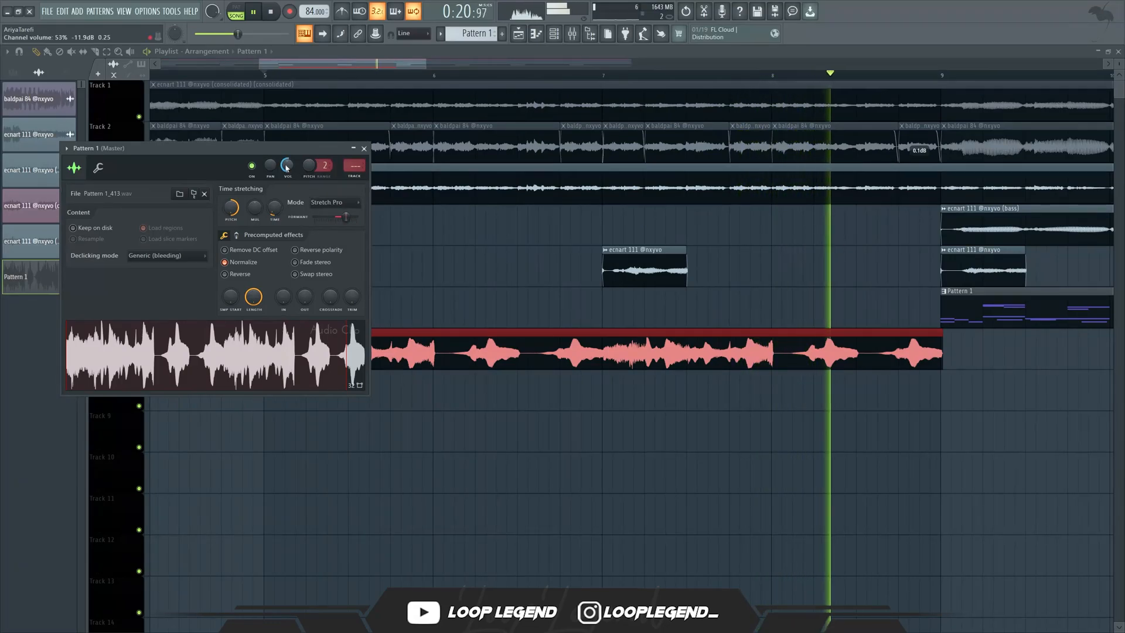
Lower the rendered Pattern 1 clip's channel volume and insert Fruity Phaser as a mixer effect
{"action": "scroll", "coordinate": [334, 202], "scroll_direction": "down", "scroll_amount": 1}
{"action": "scroll", "coordinate": [460, 319], "scroll_direction": "down", "scroll_amount": 5}
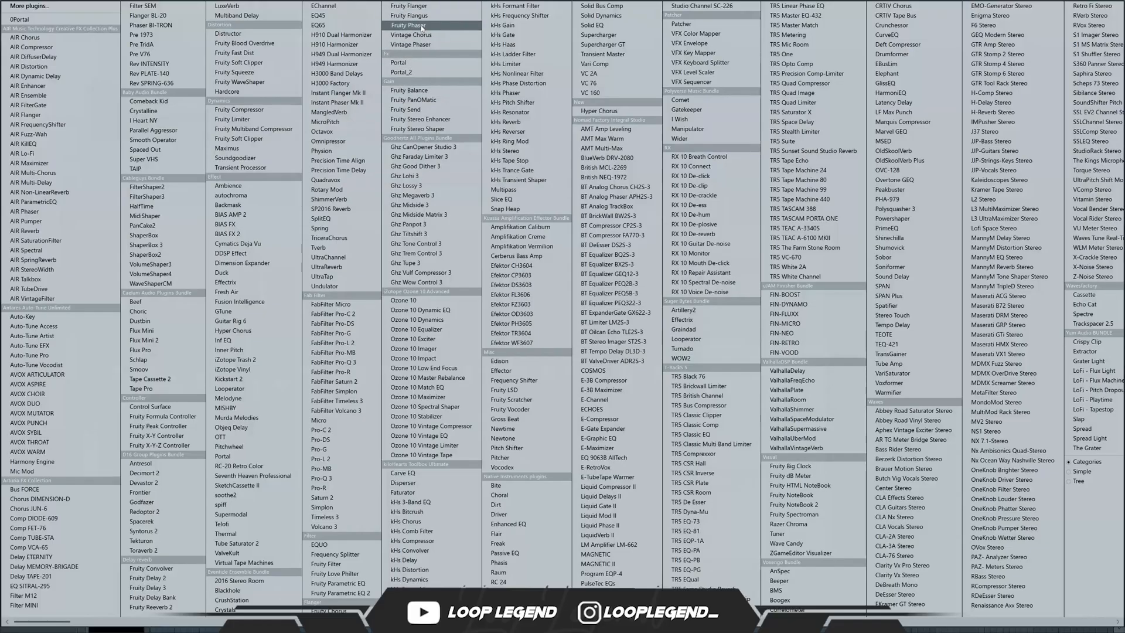
{"action": "left_click", "coordinate": [418, 25]}
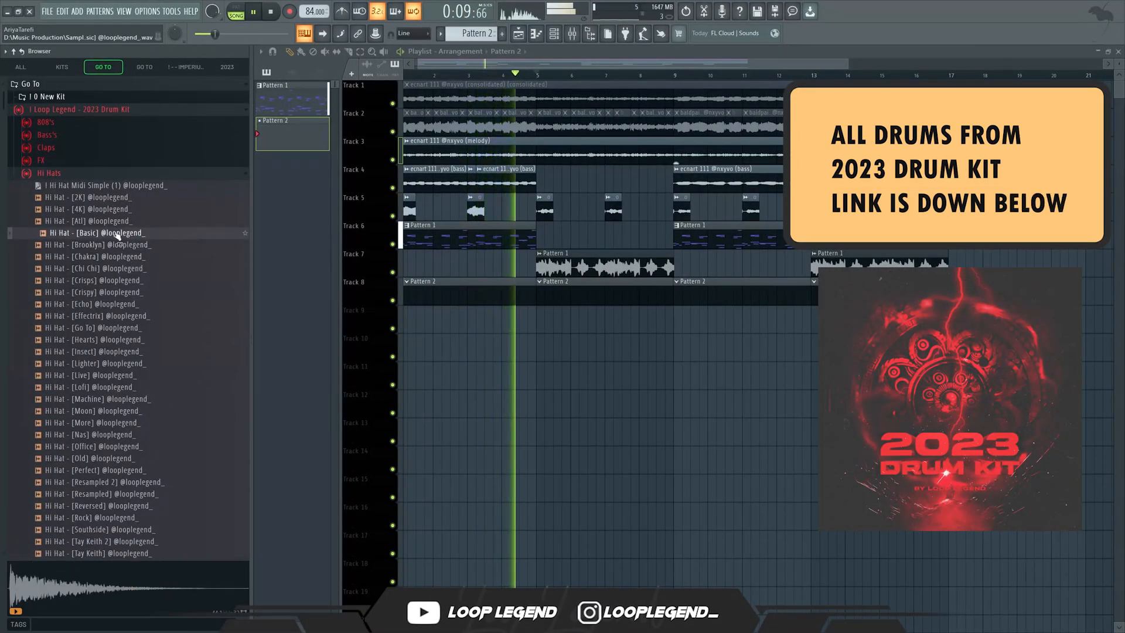
Add the Hi Hat - [Basic] sample as a channel in Pattern 2 and load the Hi Hat Midi Simple (1) notes into it
{"action": "right_click", "coordinate": [131, 234]}
{"action": "left_click", "coordinate": [141, 236]}
{"action": "left_click", "coordinate": [143, 187]}
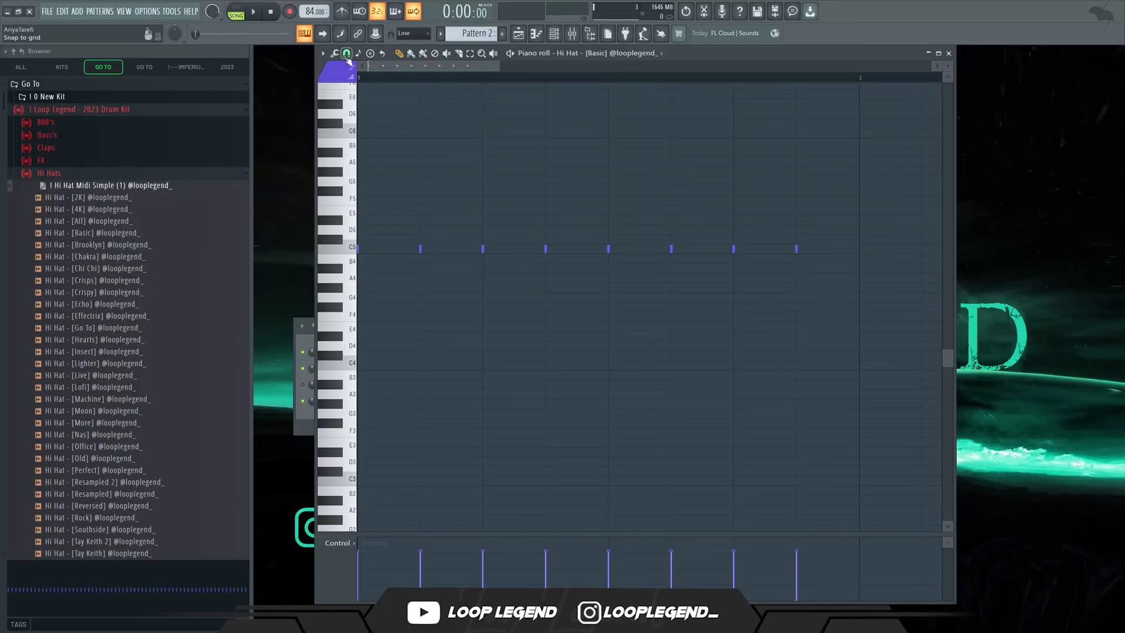
Set the piano roll snap to 1/4 beat and arrange hi-hat hits as C5 on steps 1, 2, 4, 5 and B4 on steps 6 to 9
{"action": "left_click", "coordinate": [346, 52]}
{"action": "left_click", "coordinate": [363, 169]}
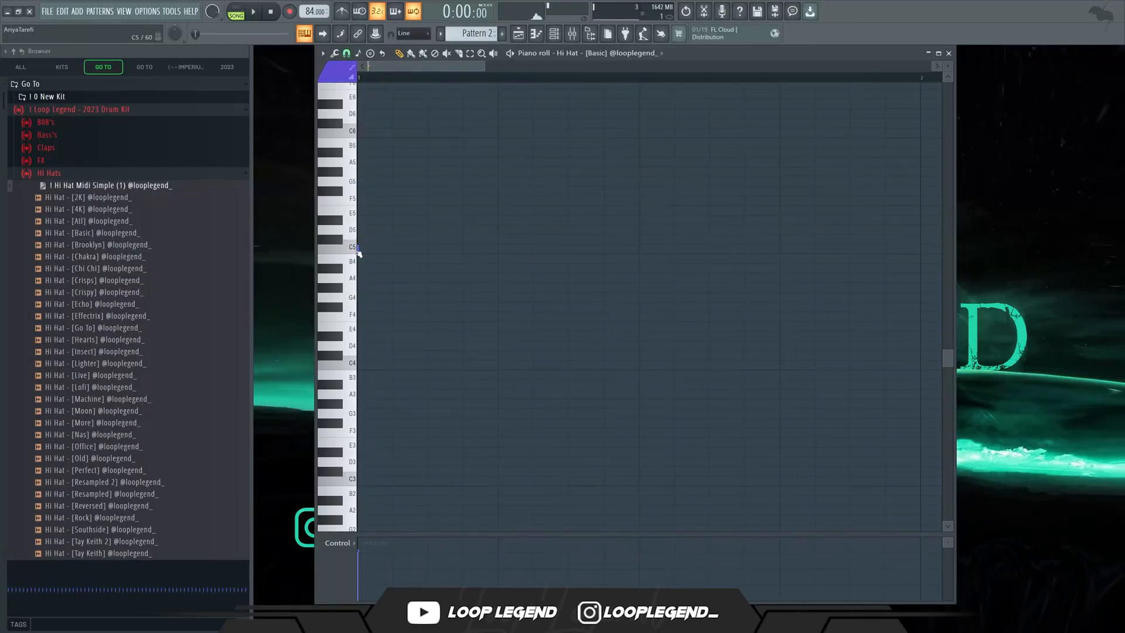
{"action": "key", "text": "space"}
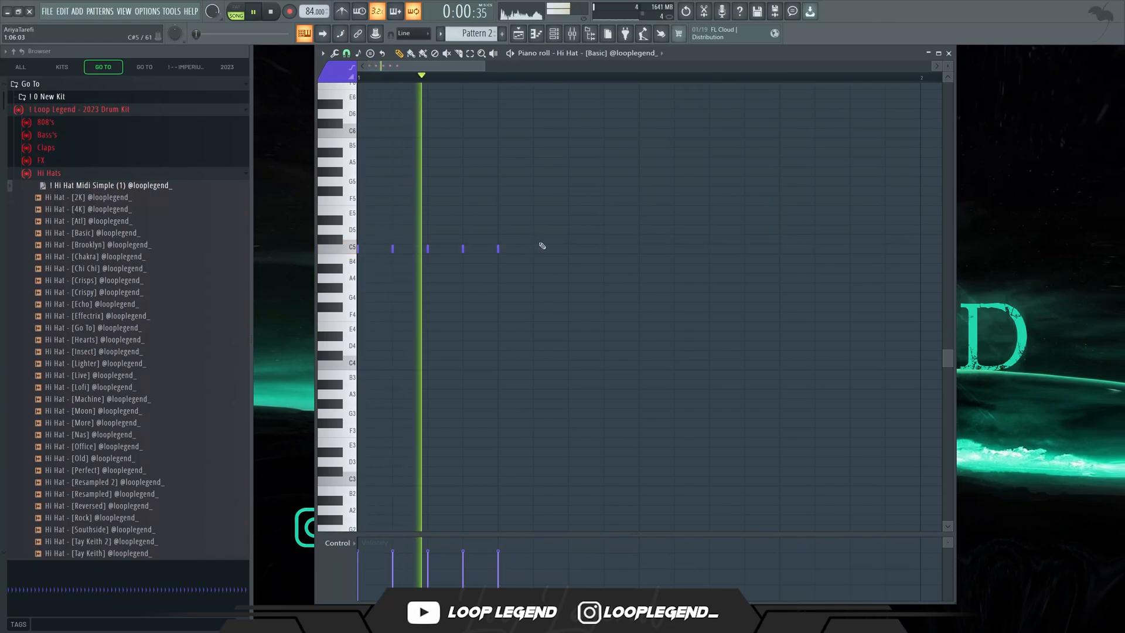
{"action": "left_click", "coordinate": [534, 240]}
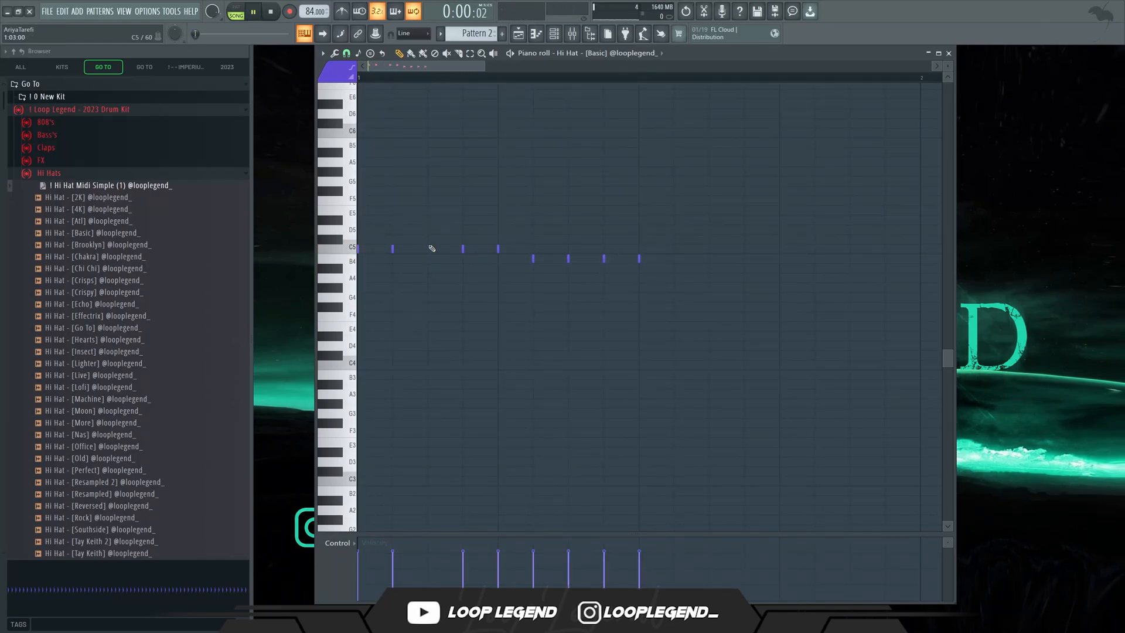
{"action": "key", "text": "space"}
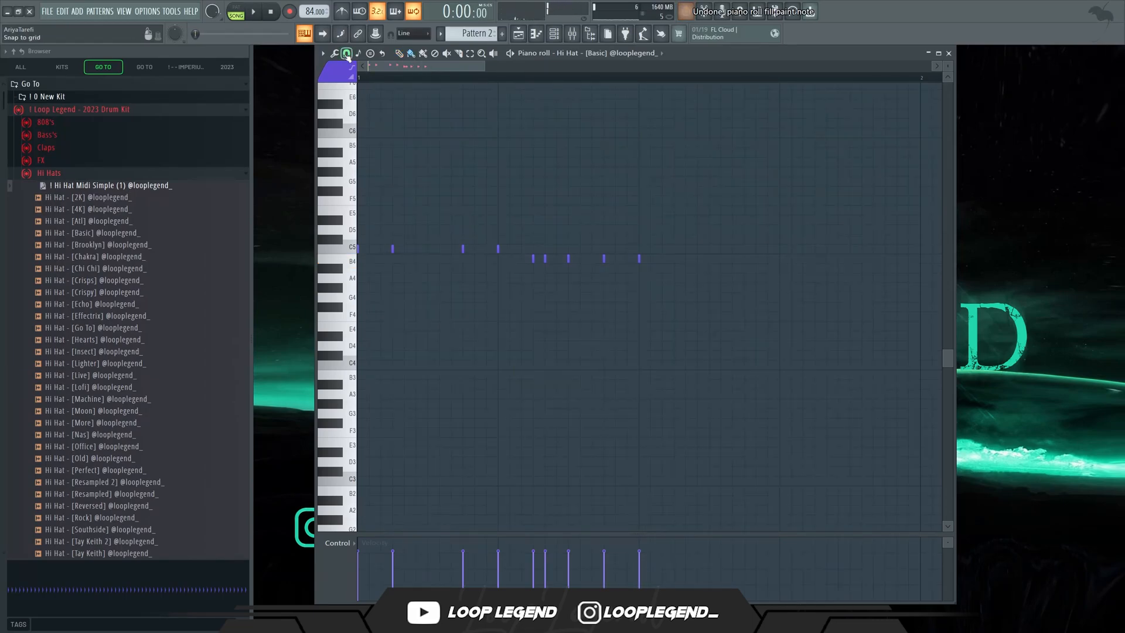
Set the snap to 1/4 step and replace the C5 hit on step 5 with a four-note D#4 roll
{"action": "left_click", "coordinate": [347, 54]}
{"action": "left_click", "coordinate": [366, 121]}
{"action": "key", "text": "space"}
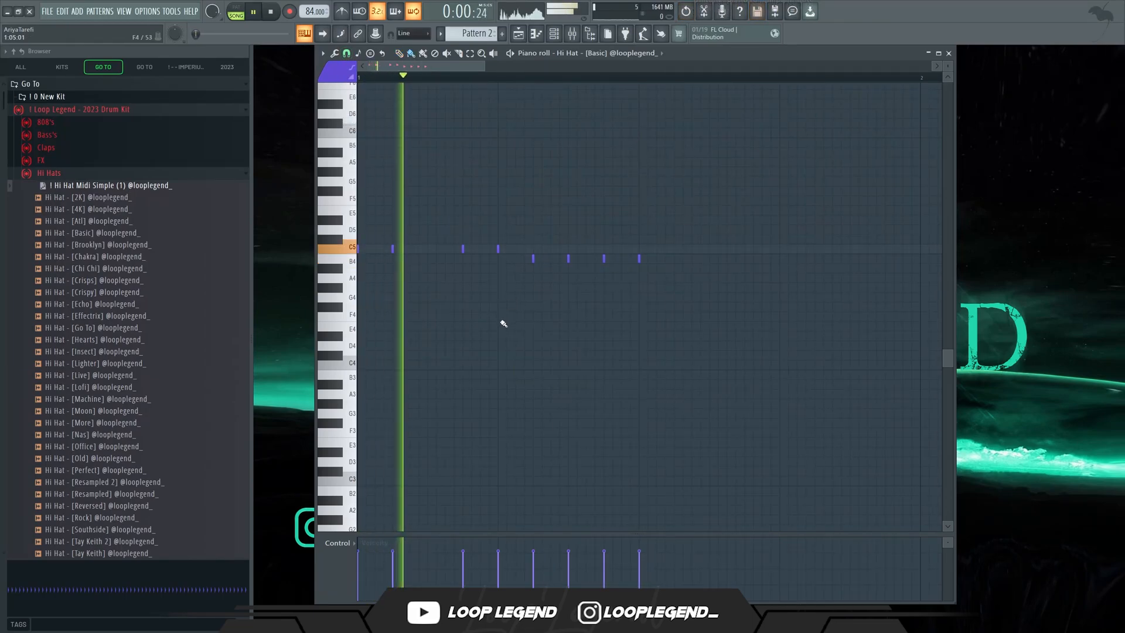
{"action": "left_click_drag", "start_coordinate": [464, 326], "coordinate": [524, 335]}
{"action": "key", "text": "space"}
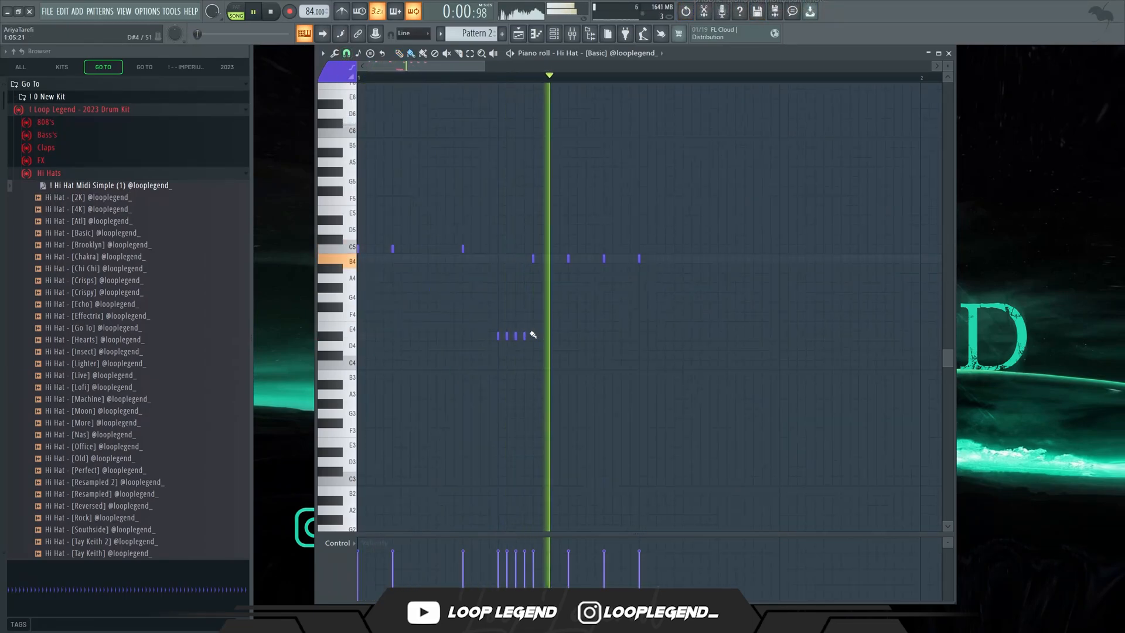
Replace the B4 hi-hat hit on step 8 with a D4 hit and delete the B4 hit on step 9
{"action": "scroll", "coordinate": [601, 320], "scroll_direction": "up", "scroll_amount": 2}
{"action": "left_click", "coordinate": [610, 345]}
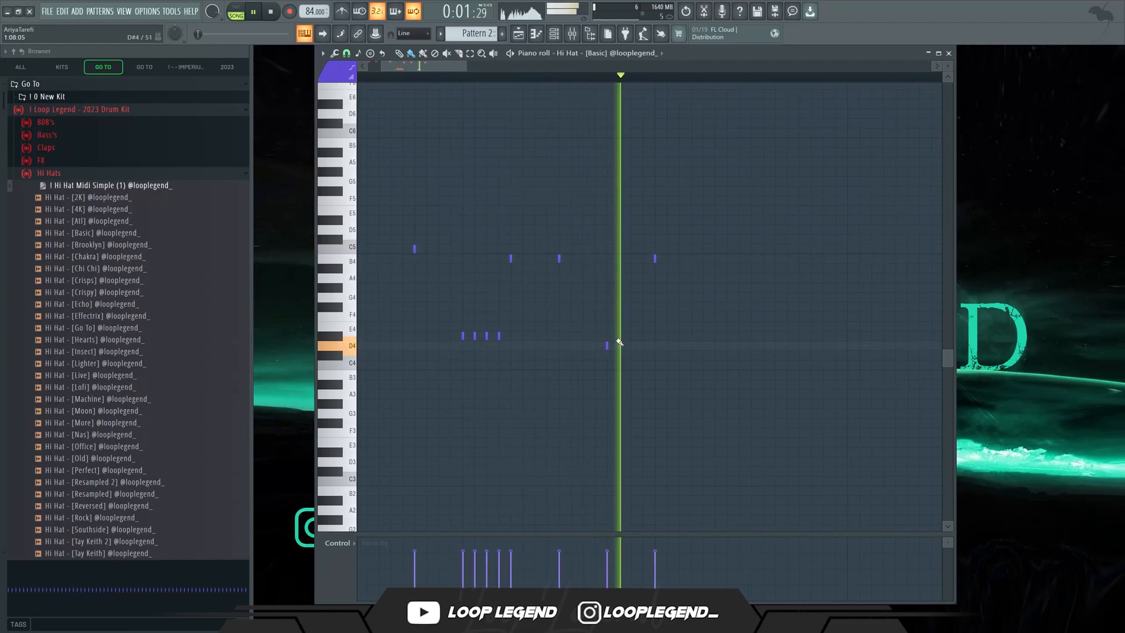
{"action": "key", "text": "space"}
{"action": "left_click_drag", "start_coordinate": [635, 271], "coordinate": [660, 247]}
{"action": "scroll", "coordinate": [656, 248], "scroll_direction": "down", "scroll_amount": 3}
{"action": "key", "text": "Delete"}
Duplicate the eight-step hi-hat phrase into the second half of the bar
{"action": "key", "text": "ctrl+a"}
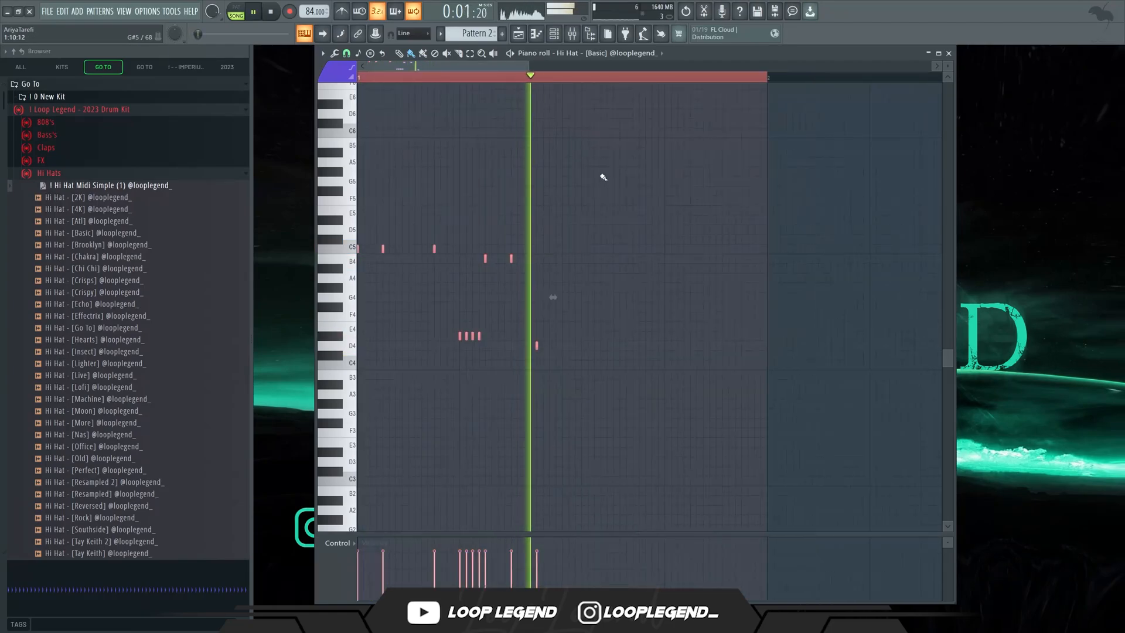
{"action": "key", "text": "space"}
{"action": "left_click_drag", "start_coordinate": [766, 78], "coordinate": [578, 109]}
{"action": "key", "text": "ctrl+b"}
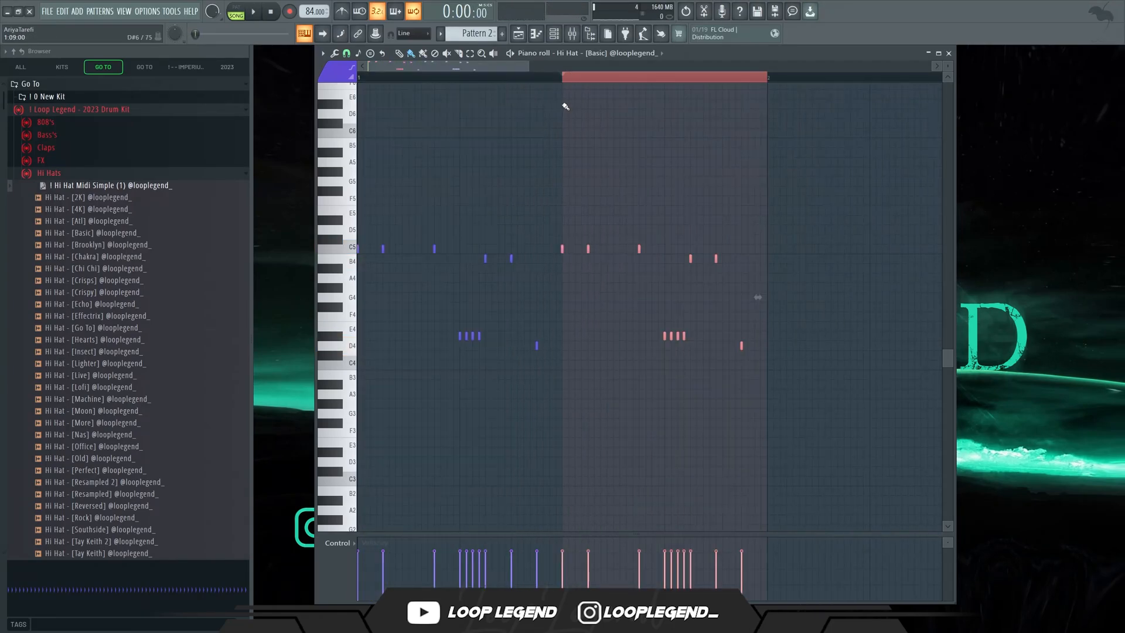
Try a roll of C4 hits led by a C#4 hit with rising velocities before the second D#4 roll, and delete it
{"action": "left_click", "coordinate": [346, 53]}
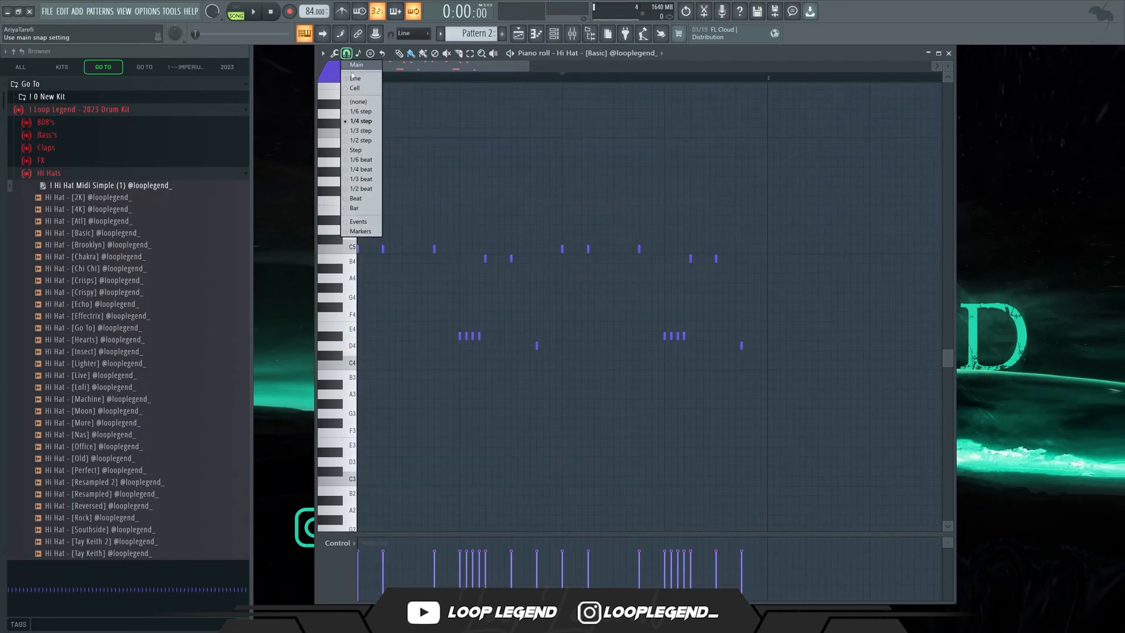
{"action": "left_click", "coordinate": [360, 111]}
{"action": "scroll", "coordinate": [614, 276], "scroll_direction": "up", "scroll_amount": 2}
{"action": "key", "text": "space"}
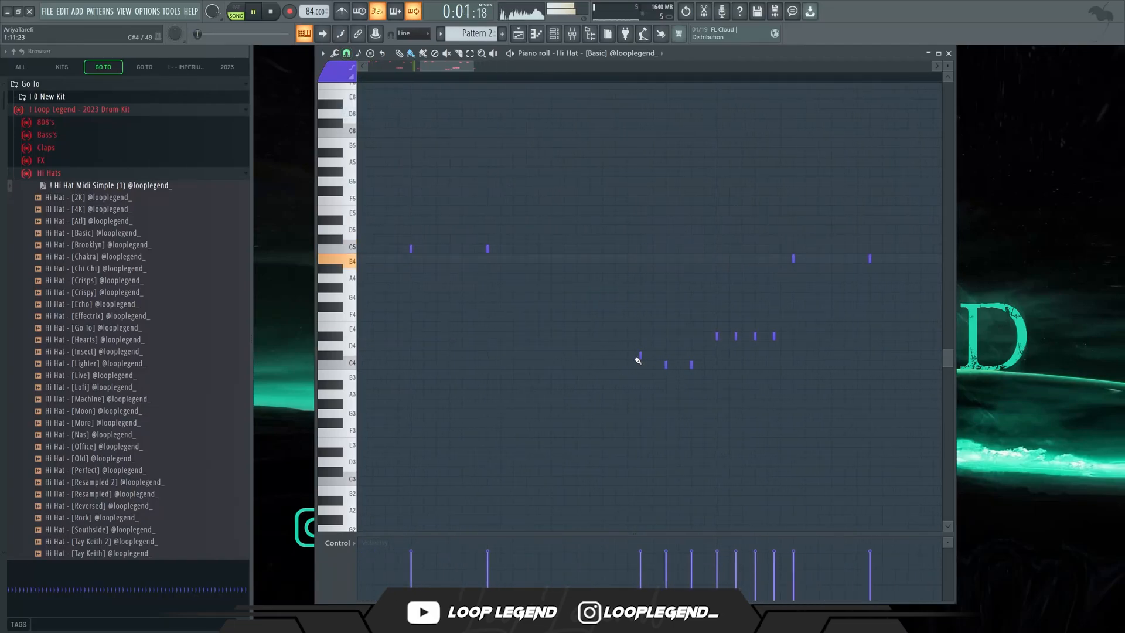
{"action": "left_click_drag", "start_coordinate": [637, 359], "coordinate": [640, 365]}
{"action": "left_click", "coordinate": [615, 355]}
{"action": "left_click_drag", "start_coordinate": [695, 552], "coordinate": [614, 582]}
{"action": "key", "text": "space"}
{"action": "scroll", "coordinate": [714, 364], "scroll_direction": "up", "scroll_amount": 1}
{"action": "left_click_drag", "start_coordinate": [701, 356], "coordinate": [533, 401]}
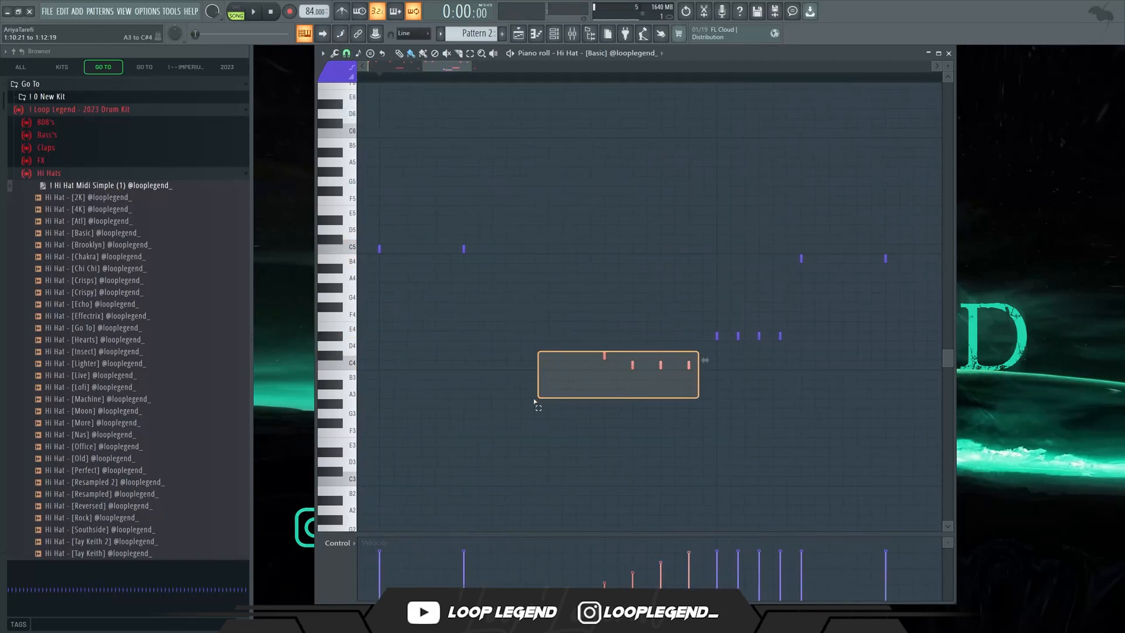
{"action": "key", "text": "Delete"}
Paint an eight-note hi-hat roll at 1/6-step spacing leading into the second D#4 roll, with rising velocities and pitched at B4
{"action": "key", "text": "space"}
{"action": "left_click_drag", "start_coordinate": [705, 565], "coordinate": [603, 588]}
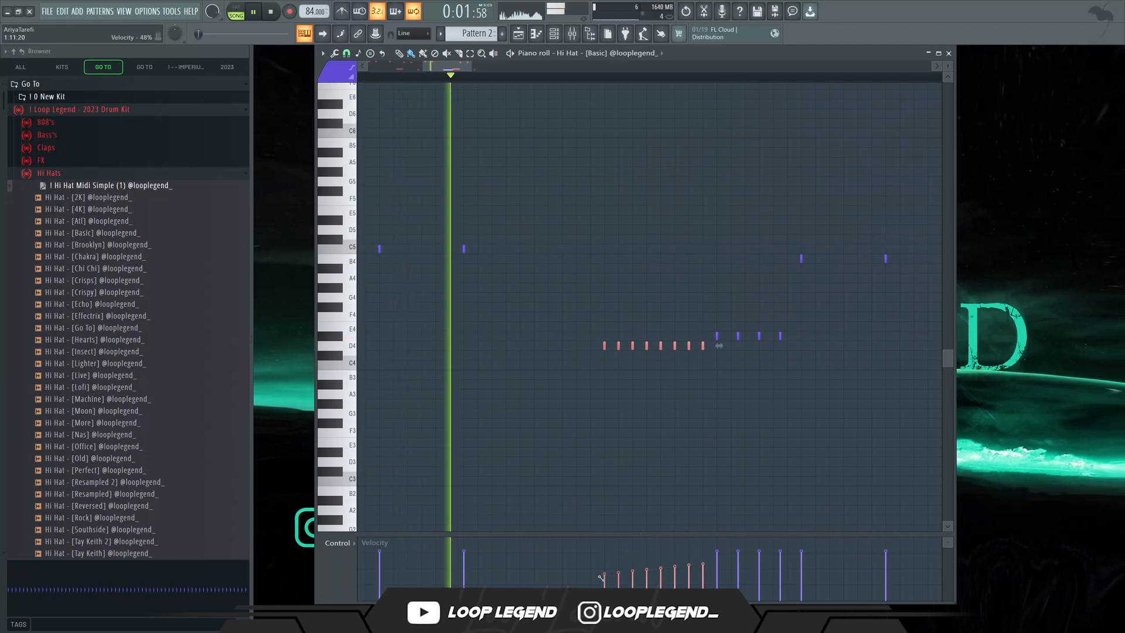
{"action": "key", "text": "space"}
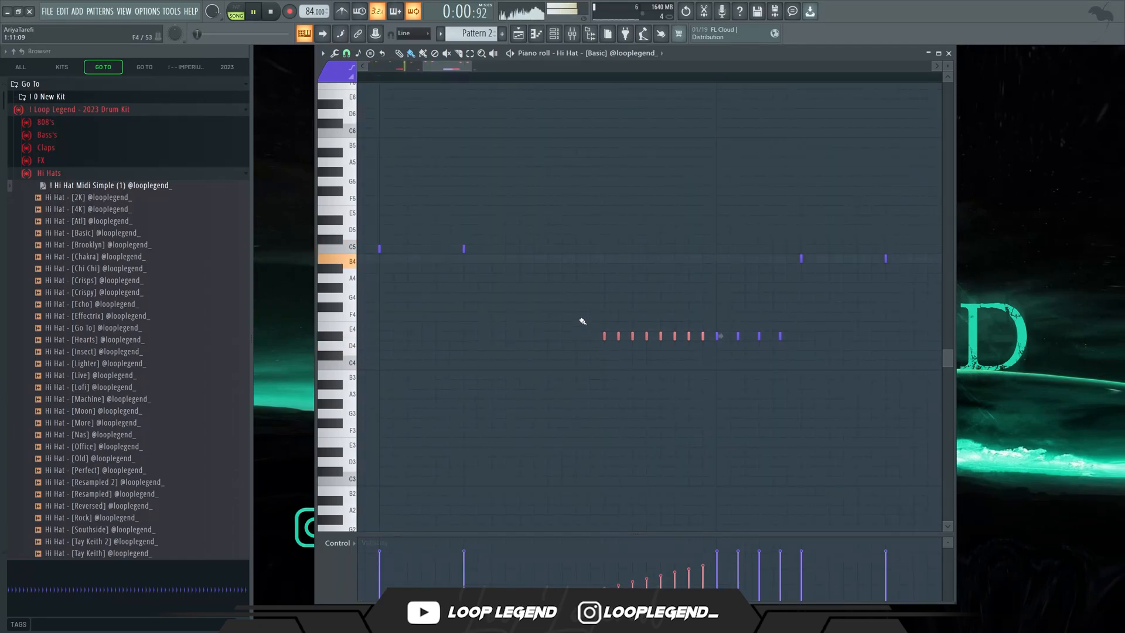
{"action": "key", "text": "Down"}
{"action": "key", "text": "Down"}
{"action": "key", "text": "Down"}
{"action": "key", "text": "space"}
Set the snap to 1/4 beat and add a C5 hi-hat hit on step 11, just before the B4 roll
{"action": "left_click", "coordinate": [347, 53]}
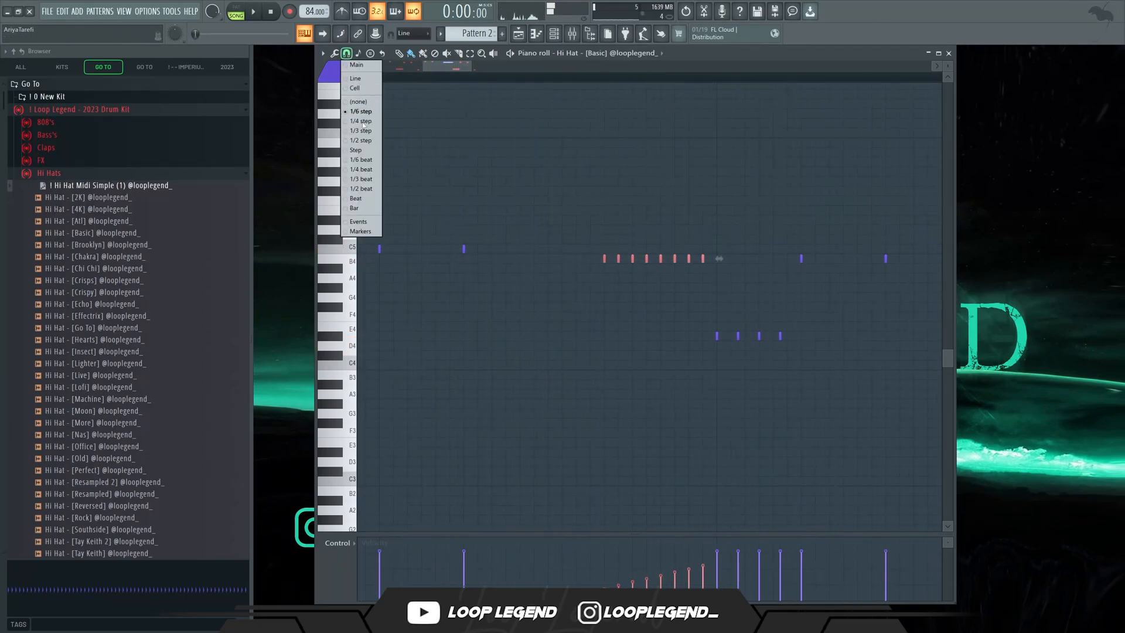
{"action": "left_click", "coordinate": [366, 169]}
{"action": "key", "text": "space"}
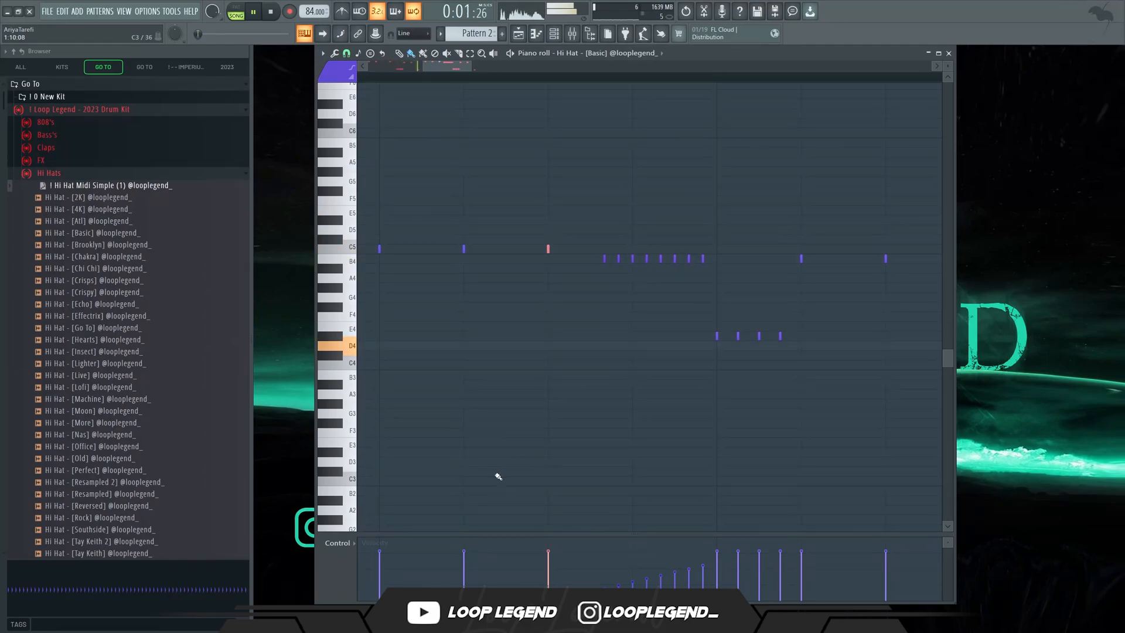
Extend the B4 hi-hat roll back to the C5 hit before it, making eleven evenly spaced notes
{"action": "scroll", "coordinate": [503, 452], "scroll_direction": "down", "scroll_amount": 2}
{"action": "key", "text": "space"}
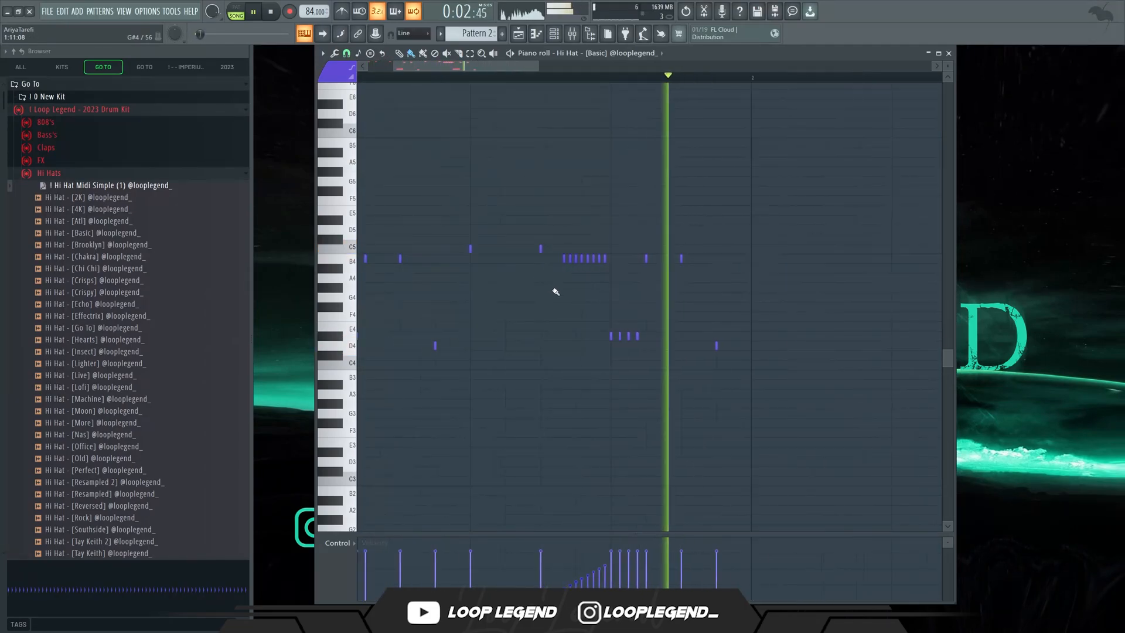
{"action": "key", "text": "space"}
{"action": "left_click", "coordinate": [347, 53]}
{"action": "left_click", "coordinate": [366, 112]}
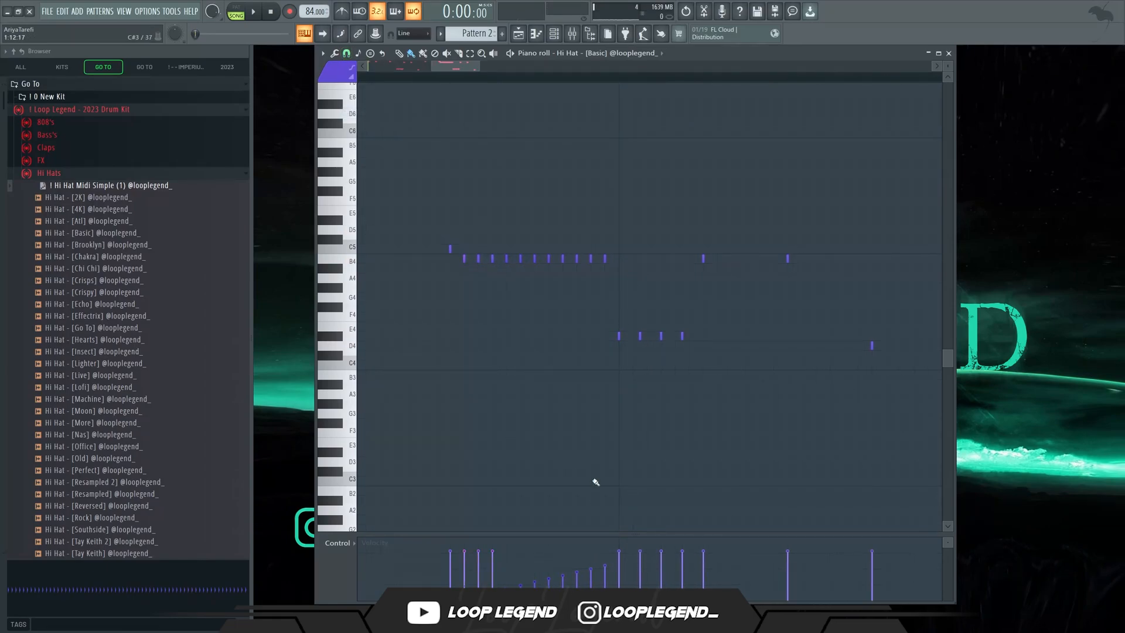
Transpose the eleven-note hi-hat roll up to F5 and give it steadily rising velocities
{"action": "left_click_drag", "start_coordinate": [643, 245], "coordinate": [456, 296]}
{"action": "key", "text": "shift+Up"}
{"action": "key", "text": "shift+Up"}
{"action": "key", "text": "shift+Up"}
{"action": "key", "text": "shift+Down"}
{"action": "key", "text": "shift+Down"}
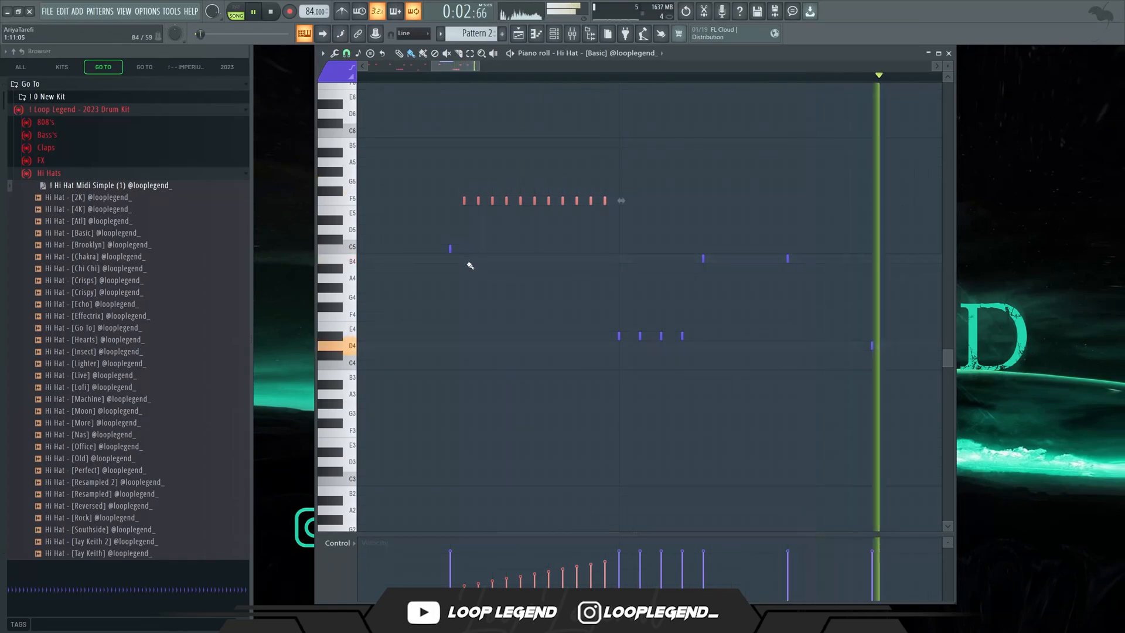
Raise the last D4 hi-hat hit an octave to D5 and lower the B4 hit before it an octave to B3
{"action": "scroll", "coordinate": [471, 265], "scroll_direction": "down", "scroll_amount": 3}
{"action": "scroll", "coordinate": [607, 322], "scroll_direction": "up", "scroll_amount": 1}
{"action": "left_click_drag", "start_coordinate": [617, 334], "coordinate": [560, 381]}
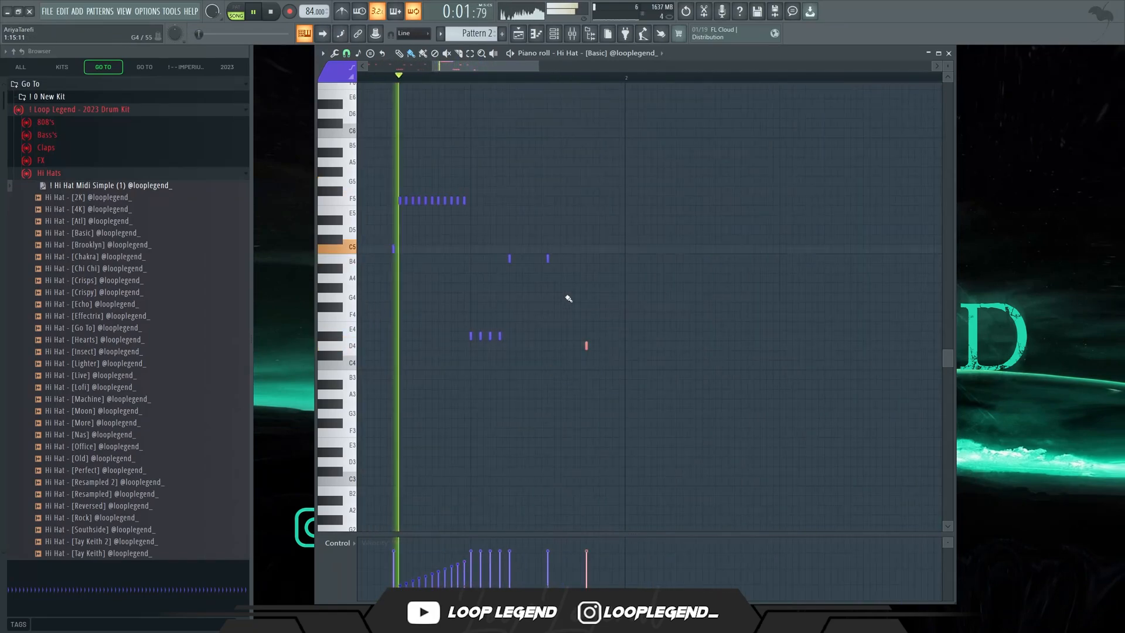
{"action": "key", "text": "ctrl+Up"}
{"action": "left_click_drag", "start_coordinate": [567, 291], "coordinate": [528, 242]}
{"action": "key", "text": "ctrl+Down"}
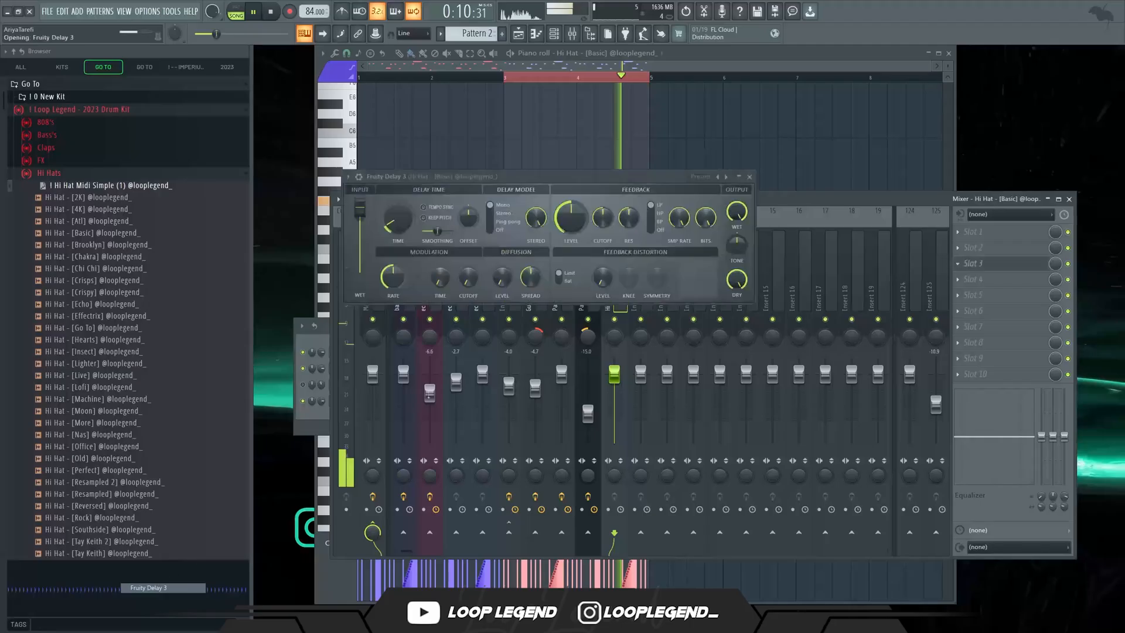
Load the Ping pong preset in Fruity Delay 3 on the hi-hat's mixer track
{"action": "left_click", "coordinate": [710, 179]}
{"action": "left_click", "coordinate": [730, 231]}
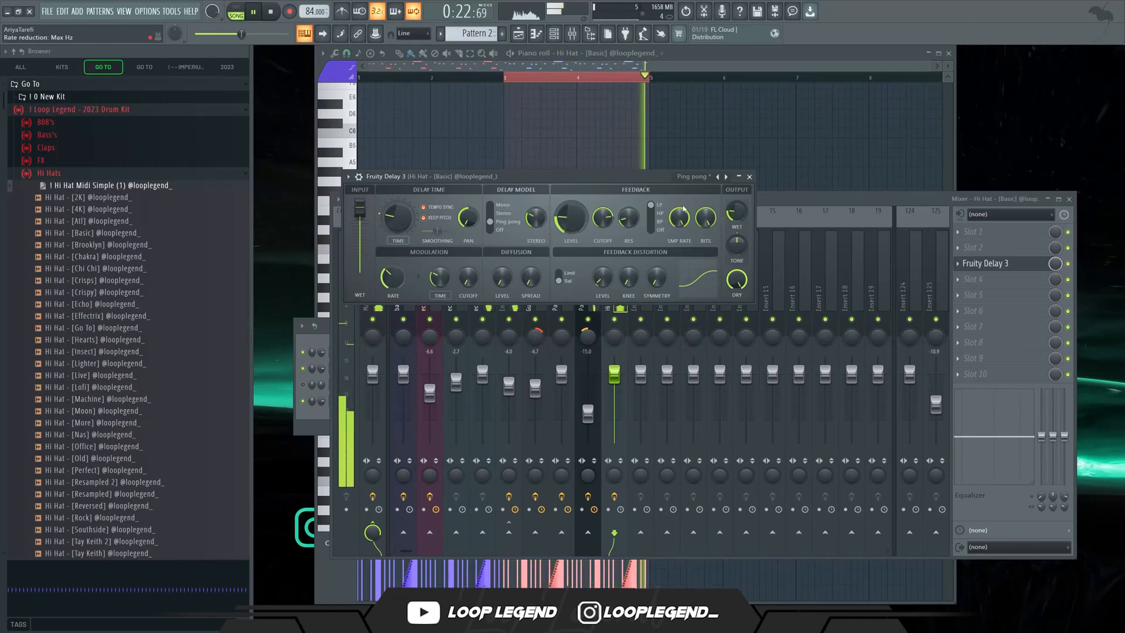
{"action": "key", "text": "Escape"}
Open the "Clap - [Go To]" sample from the Claps folder in a new channel and place a clap on step 5
{"action": "left_click", "coordinate": [116, 147]}
{"action": "left_click", "coordinate": [116, 244]}
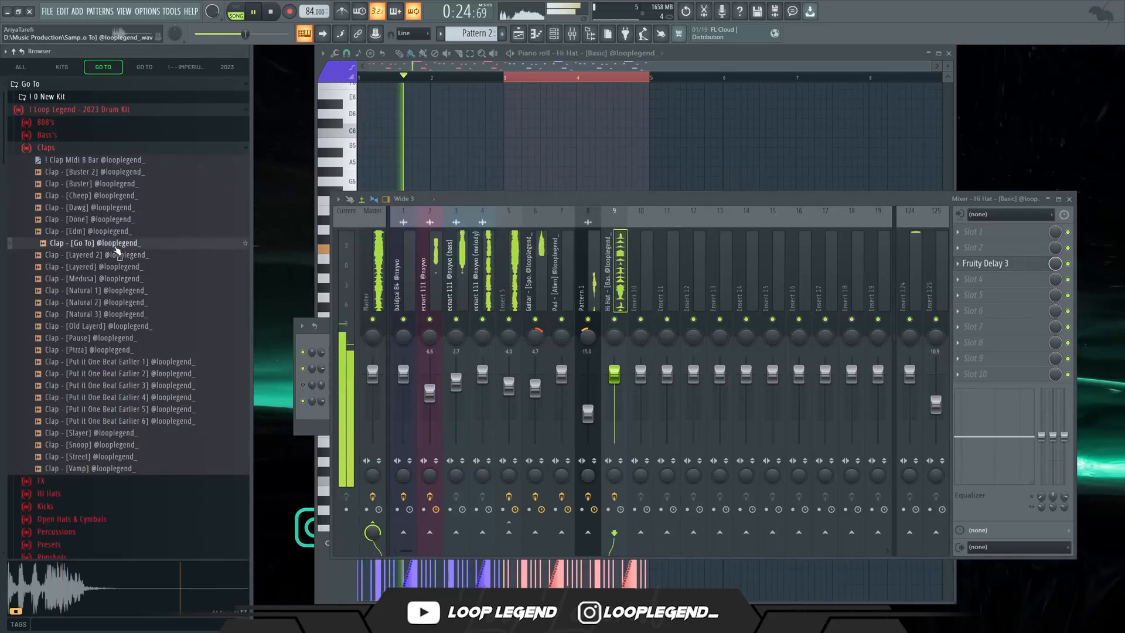
{"action": "right_click", "coordinate": [112, 244]}
{"action": "left_click", "coordinate": [146, 260]}
{"action": "key", "text": "space"}
{"action": "left_click", "coordinate": [548, 416]}
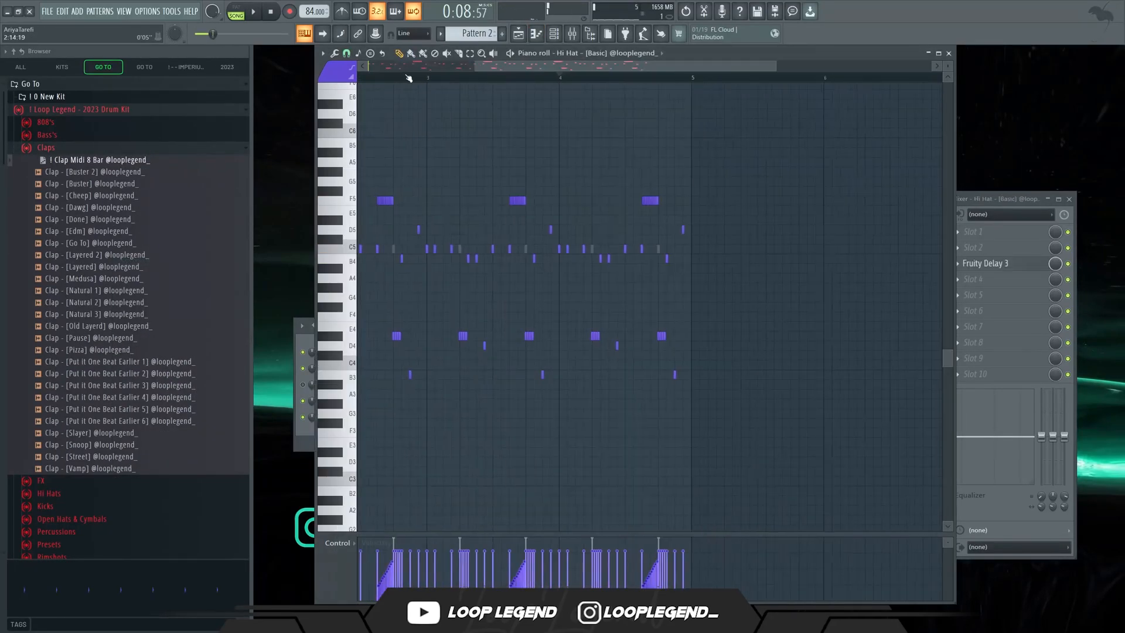
Add an extra F5 hi-hat roll just before the last F5 roll of bar 4
{"action": "key", "text": "space"}
{"action": "left_click", "coordinate": [346, 53]}
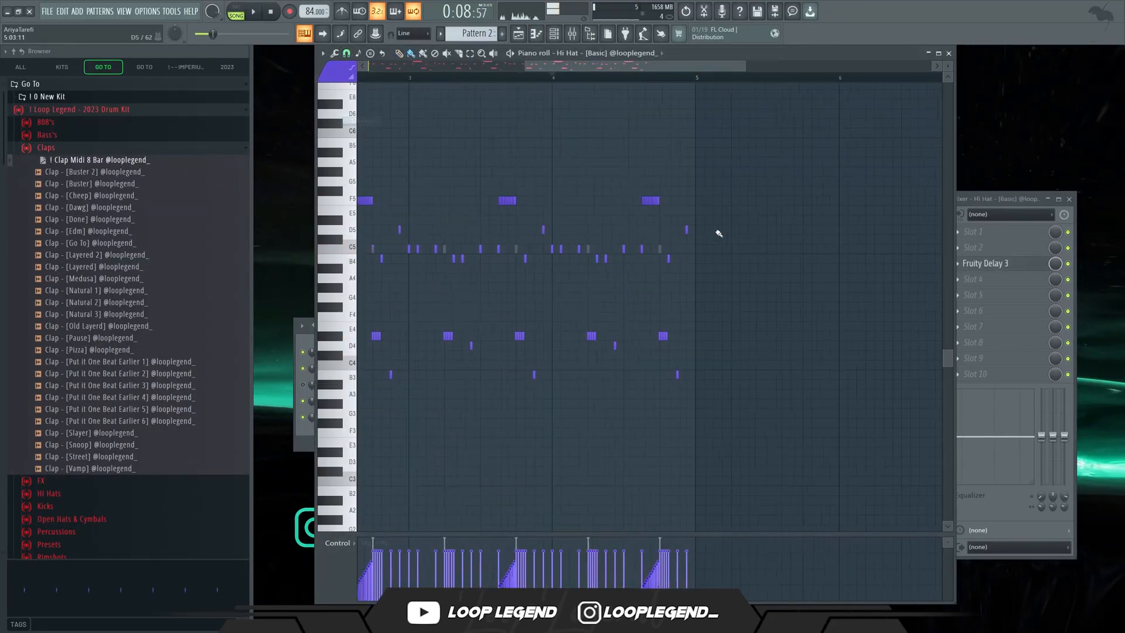
{"action": "left_click", "coordinate": [577, 201]}
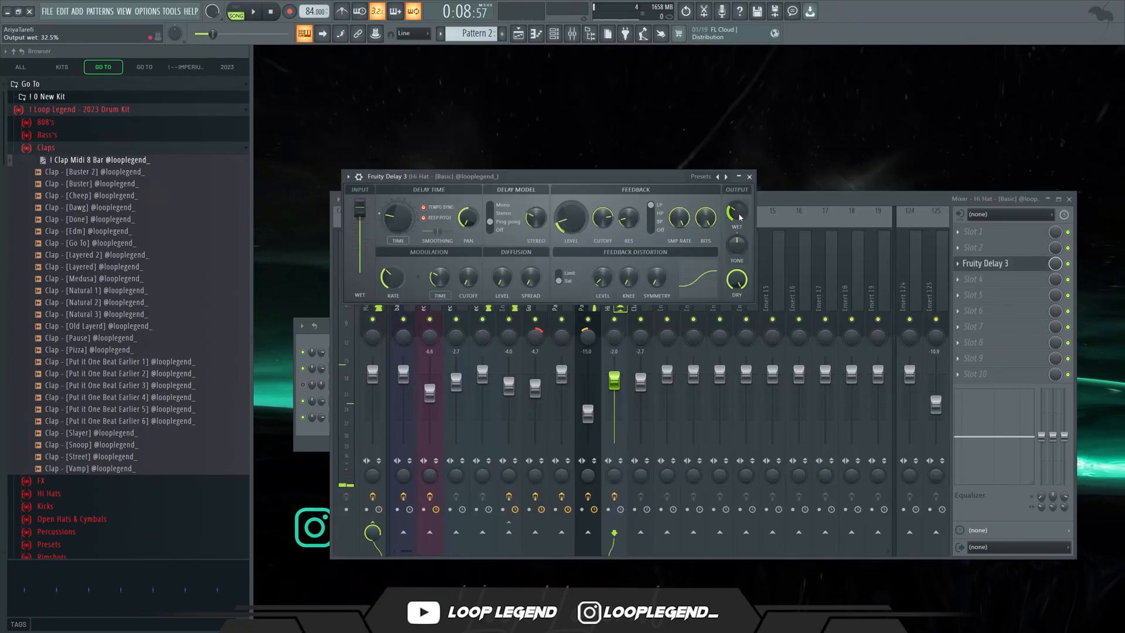
Create an automation clip for the output wet level of the hi-hat's Fruity Delay 3 and start playback
{"action": "right_click", "coordinate": [737, 213]}
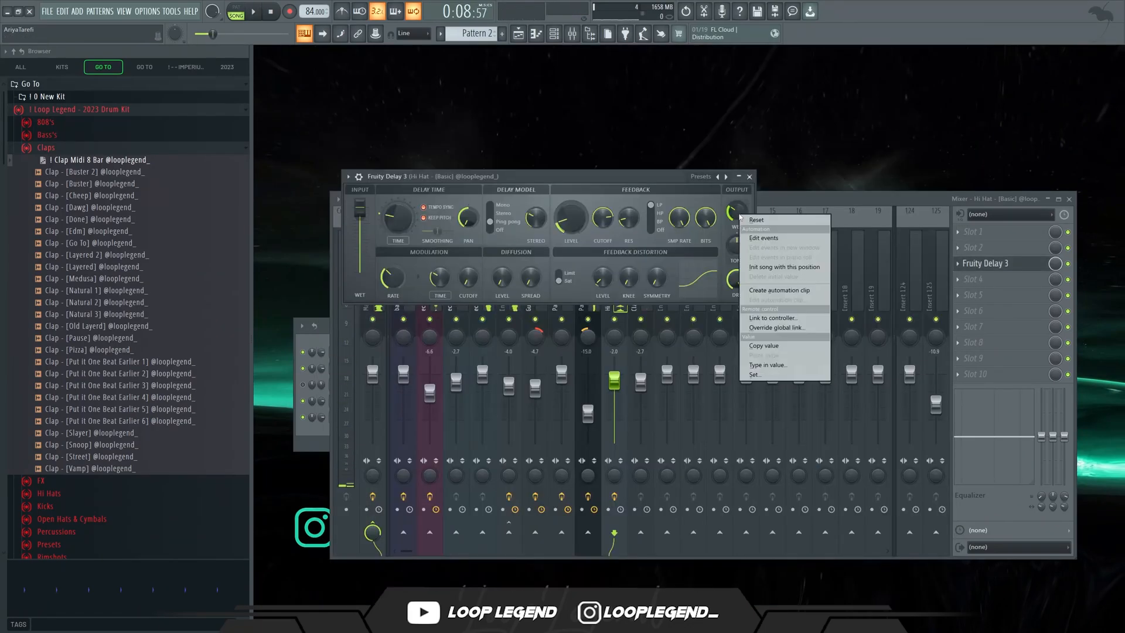
{"action": "left_click", "coordinate": [773, 290]}
{"action": "key", "text": "space"}
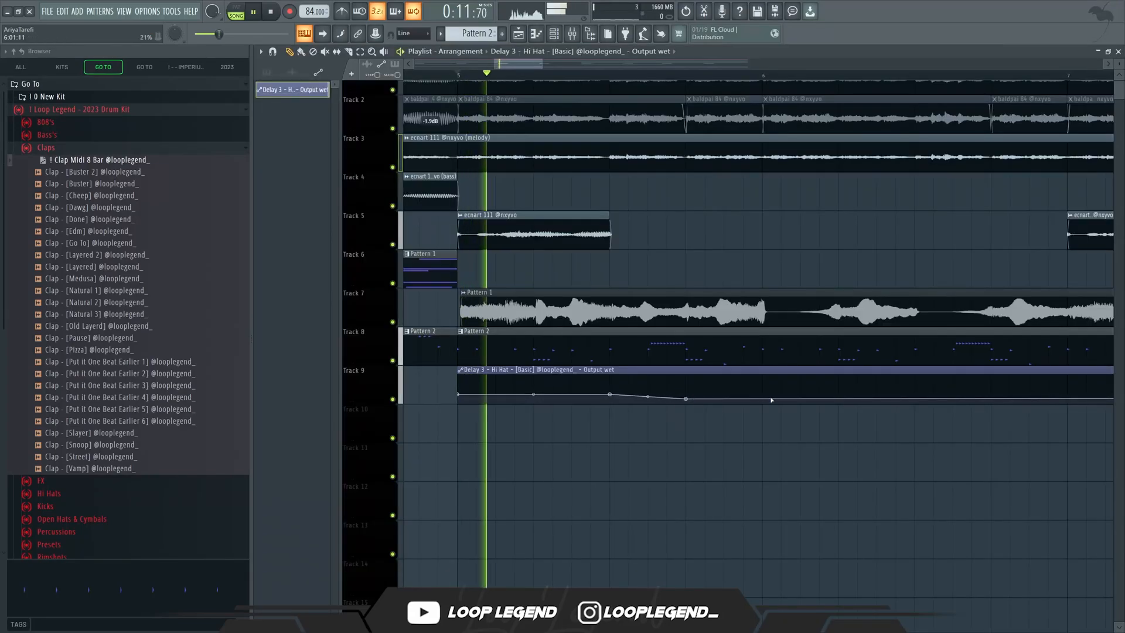
Add points to the wet automation so the curve dips in the first part of bar 6 and climbs back to about 18%
{"action": "left_click", "coordinate": [723, 399]}
{"action": "left_click", "coordinate": [761, 400]}
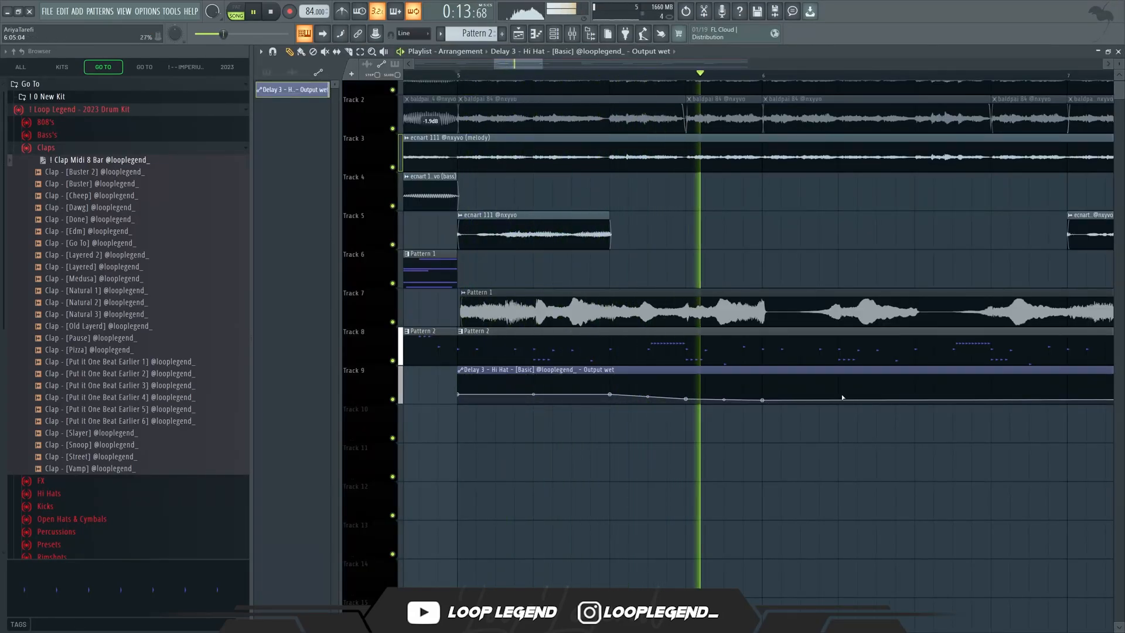
{"action": "left_click", "coordinate": [800, 401]}
{"action": "left_click", "coordinate": [837, 401]}
{"action": "left_click", "coordinate": [895, 400]}
{"action": "left_click", "coordinate": [953, 399]}
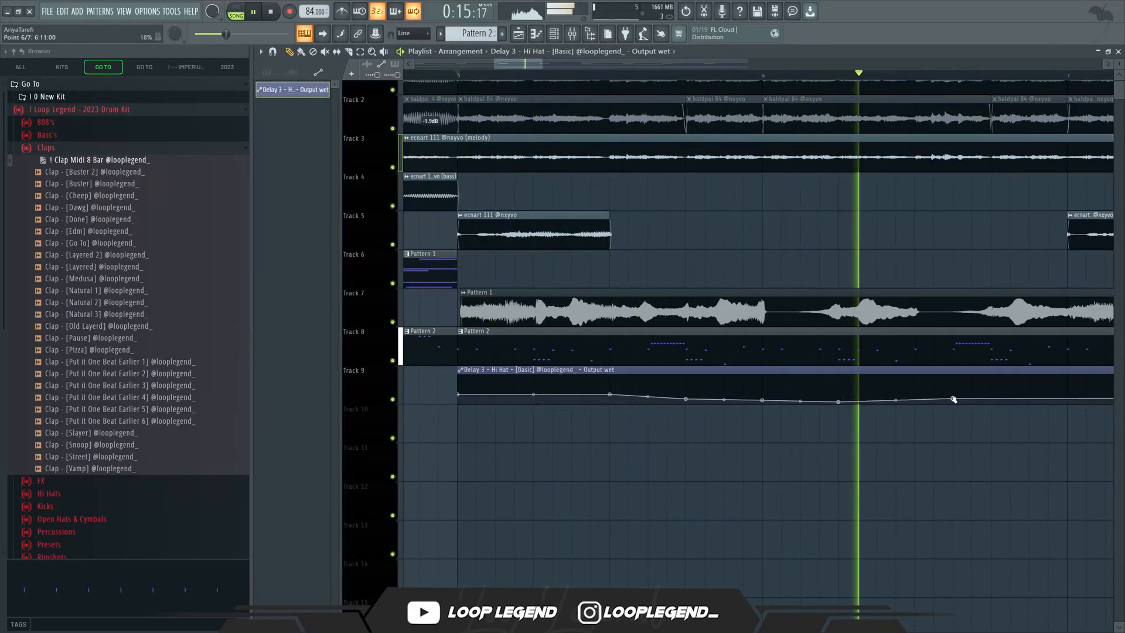
Shape the end of the wet automation with a peak just before bar 7 and a drop to about 20% at bar 7
{"action": "right_click", "coordinate": [1004, 390]}
{"action": "left_click_drag", "start_coordinate": [1017, 390], "coordinate": [1029, 394]}
{"action": "scroll", "coordinate": [976, 394], "scroll_direction": "down", "scroll_amount": 3}
{"action": "scroll", "coordinate": [976, 395], "scroll_direction": "down", "scroll_amount": 3}
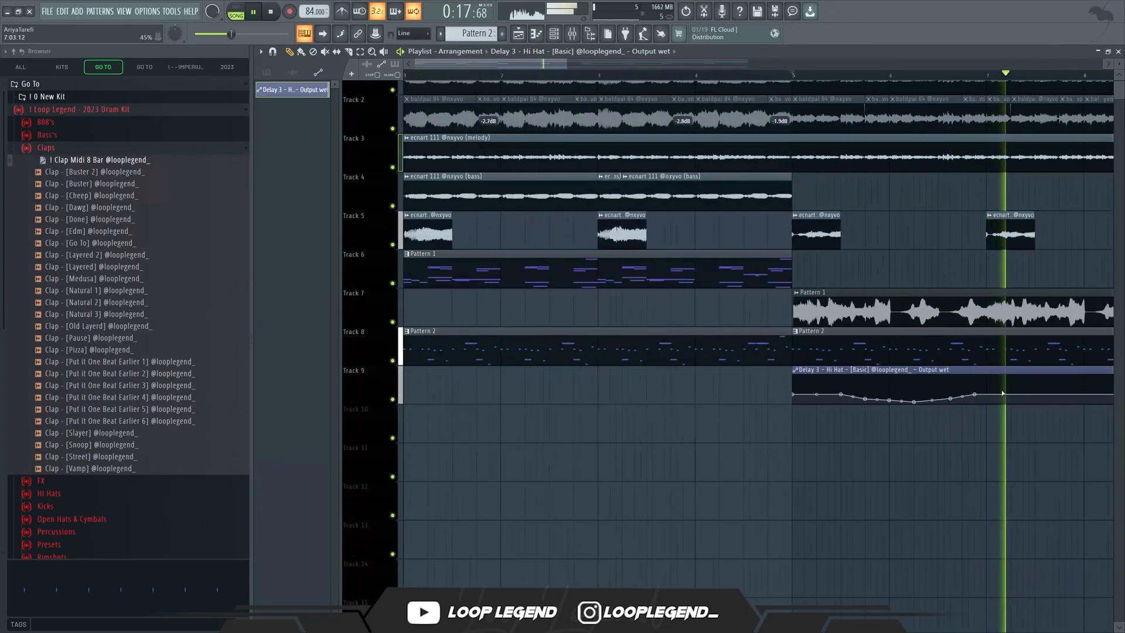
{"action": "key", "text": "space"}
{"action": "scroll", "coordinate": [978, 395], "scroll_direction": "up", "scroll_amount": 5}
{"action": "key", "text": "space"}
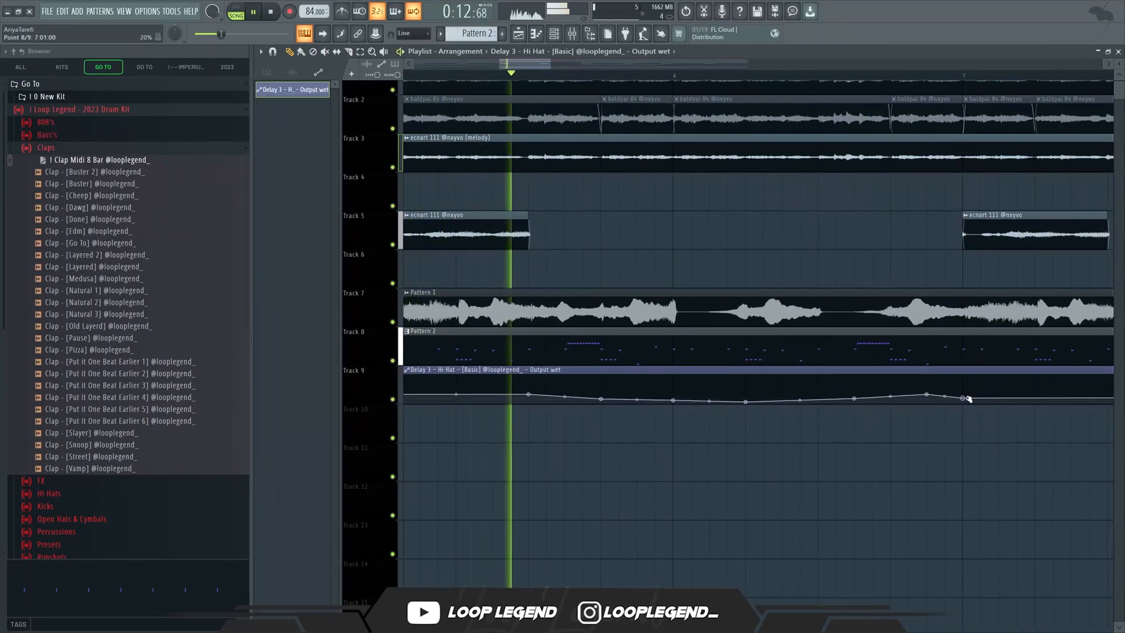
{"action": "scroll", "coordinate": [959, 405], "scroll_direction": "down", "scroll_amount": 5}
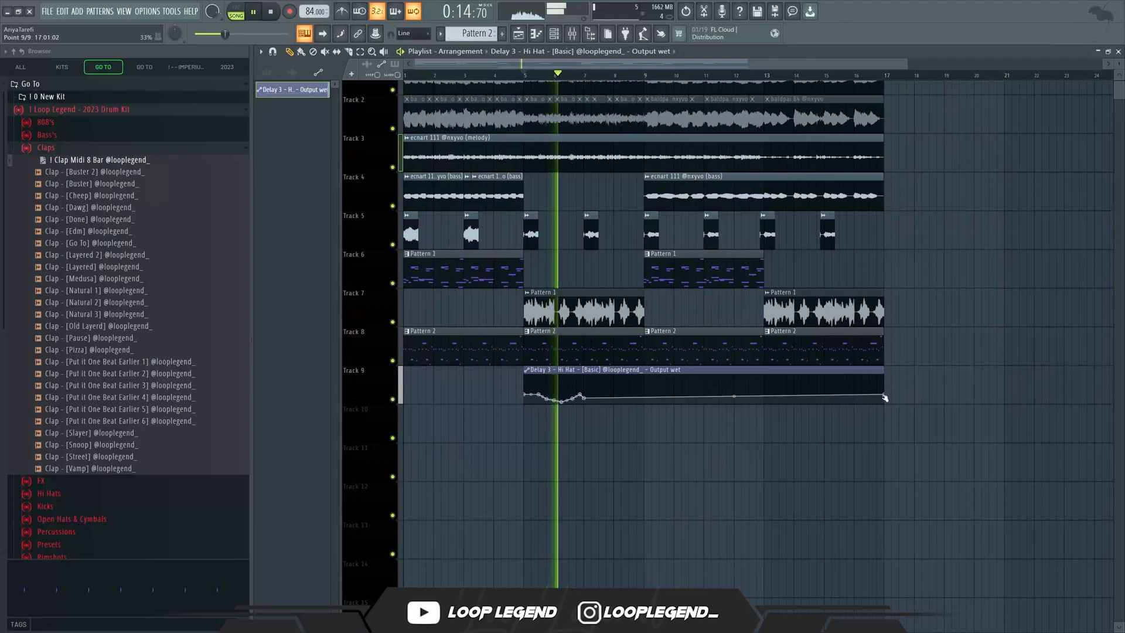
Trim the wet automation clip to two bars, move it to bar 1 and duplicate it up to bar 17
{"action": "left_click_drag", "start_coordinate": [885, 396], "coordinate": [586, 392]}
{"action": "left_click_drag", "start_coordinate": [693, 393], "coordinate": [518, 423]}
{"action": "key", "text": "ctrl+b"}
{"action": "key", "text": "ctrl+b"}
{"action": "key", "text": "ctrl+b"}
{"action": "key", "text": "ctrl+b"}
{"action": "key", "text": "ctrl+b"}
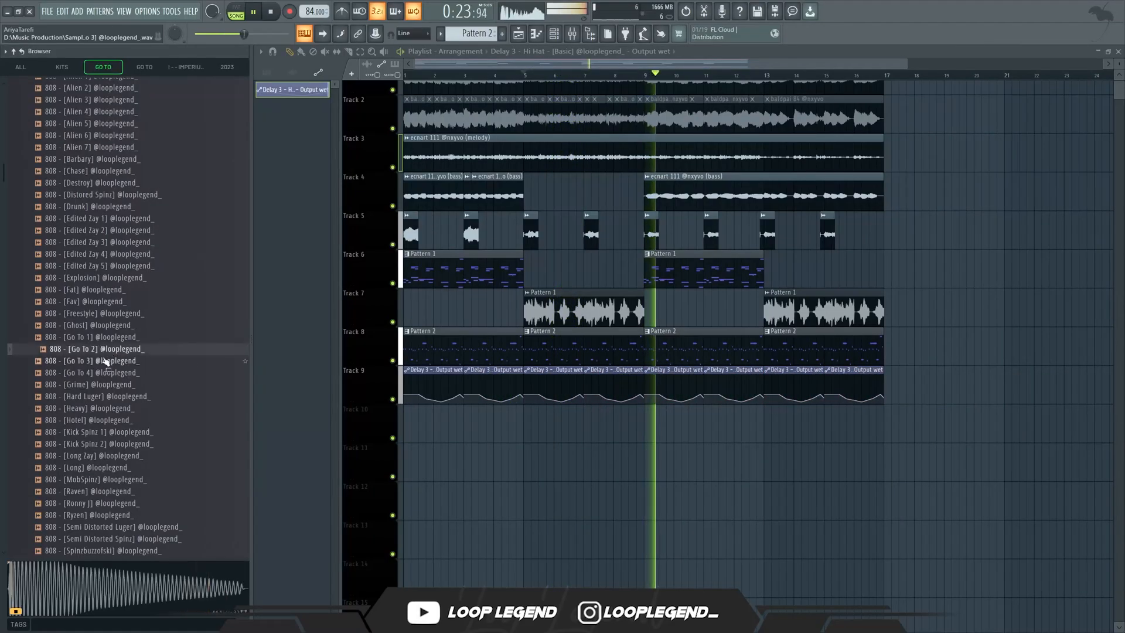
Open the "808 - [Go To 3]" sample in a new channel and bring up its notes in Pattern 2
{"action": "right_click", "coordinate": [102, 361]}
{"action": "left_click", "coordinate": [139, 373]}
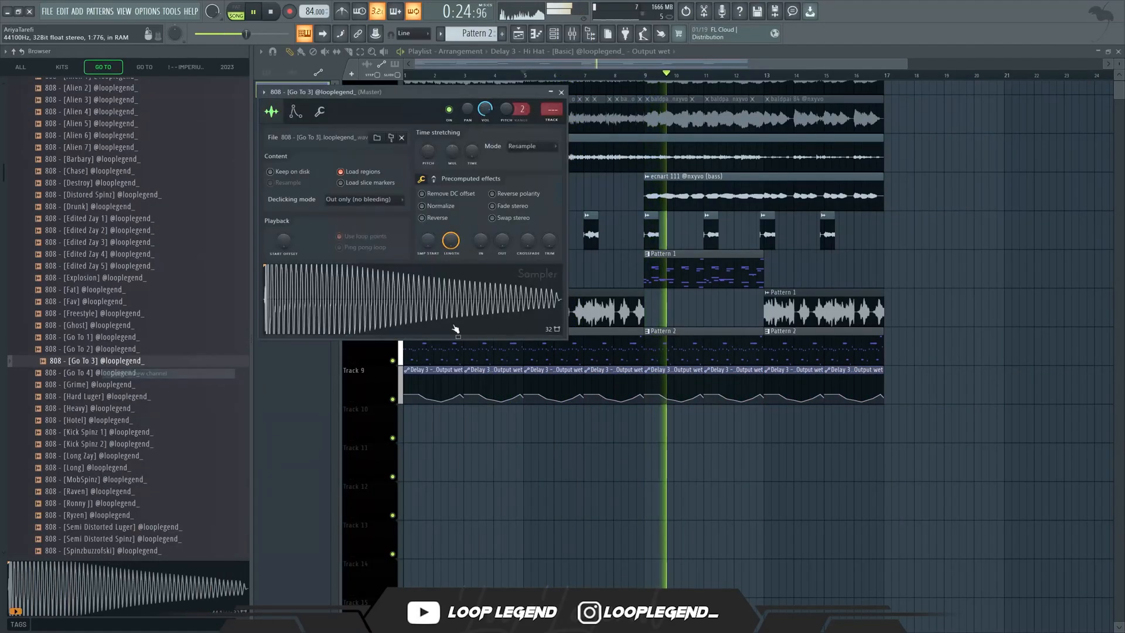
{"action": "key", "text": "F6"}
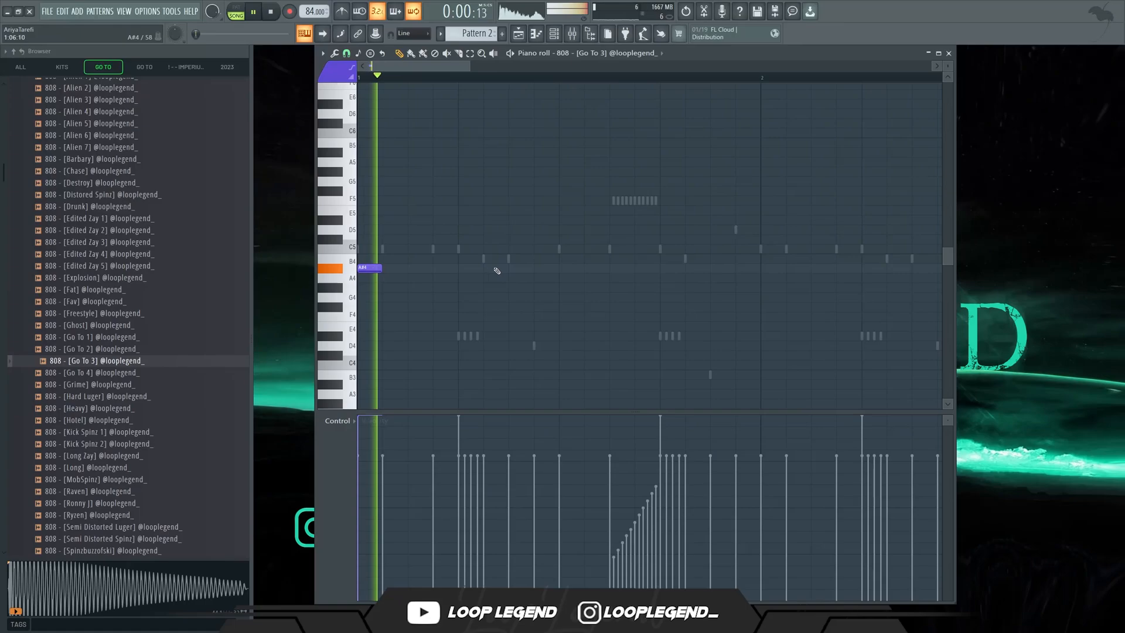
Add A#4 808 hits on step 7 of bar 1 and on steps 1 and 11 of bar 2
{"action": "left_click", "coordinate": [518, 267]}
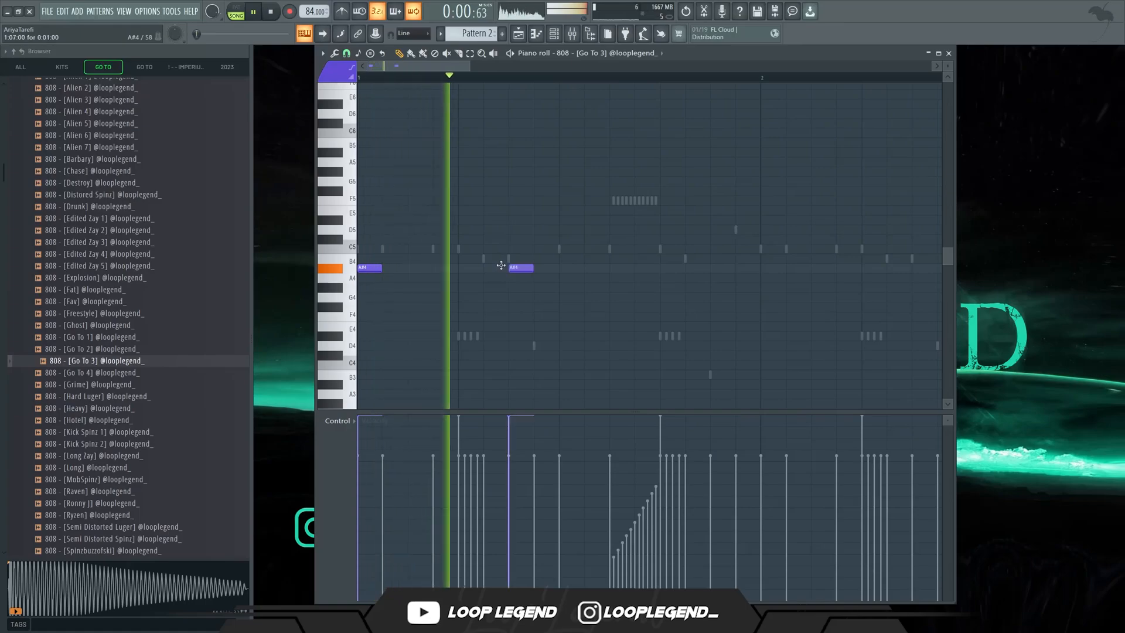
{"action": "left_click", "coordinate": [763, 268]}
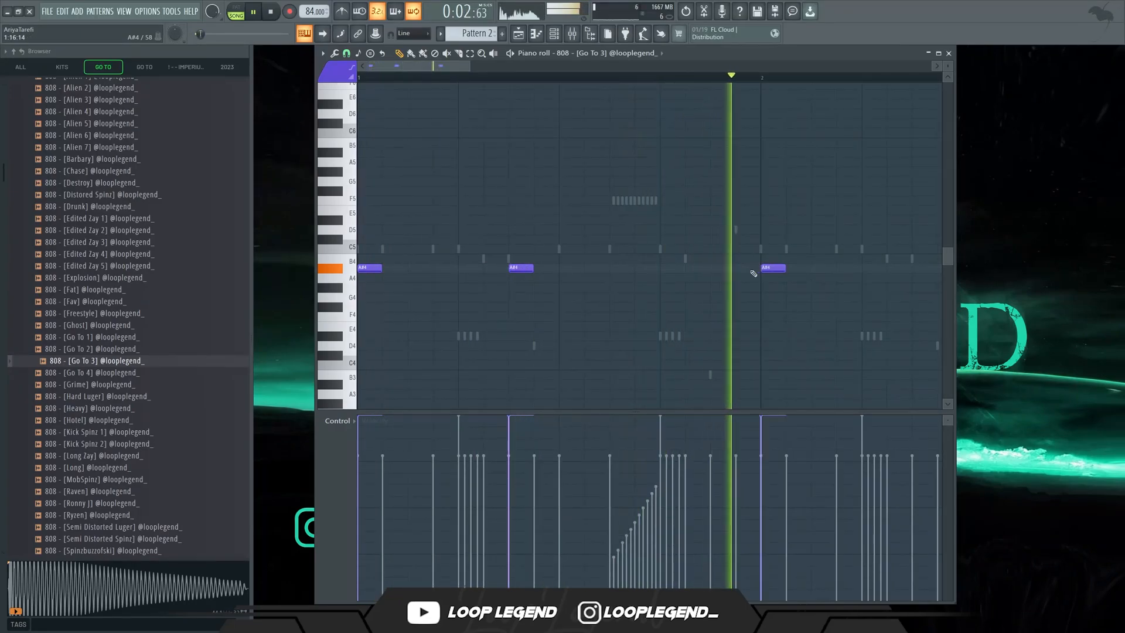
{"action": "scroll", "coordinate": [750, 273], "scroll_direction": "down", "scroll_amount": 3}
{"action": "left_click", "coordinate": [743, 268]}
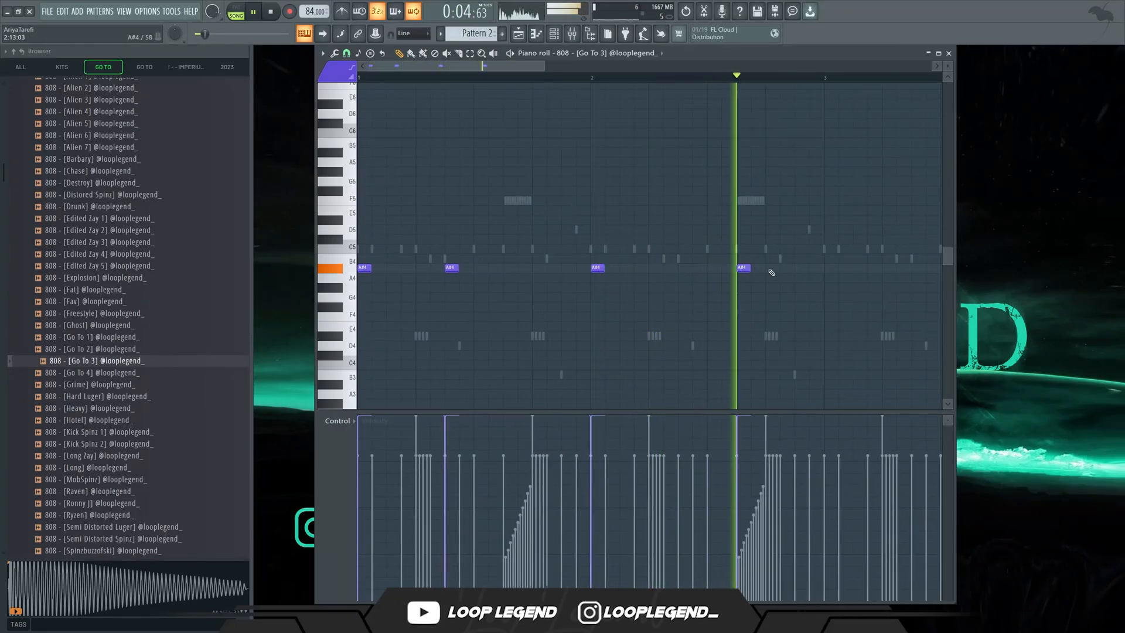
Try an A#4 808 hit on step 15 of bar 2 and undo it
{"action": "left_click", "coordinate": [800, 268]}
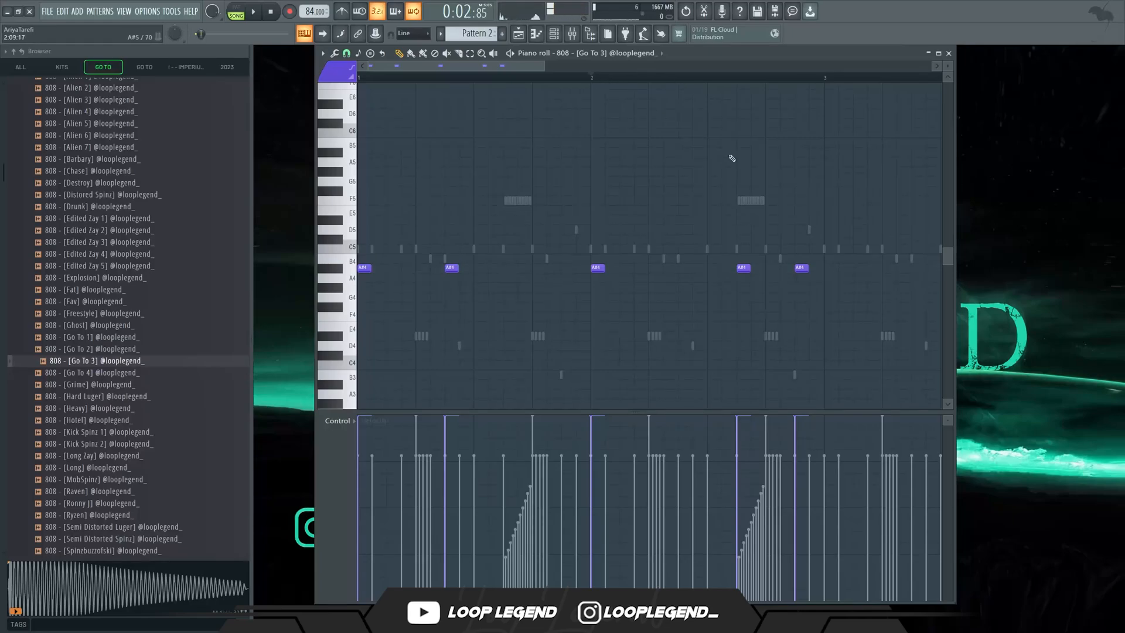
{"action": "key", "text": "space"}
{"action": "scroll", "coordinate": [821, 267], "scroll_direction": "up", "scroll_amount": 3}
{"action": "key", "text": "ctrl+z"}
Place consecutive A#4 808 hits on steps 13, 14 and 15 of bar 2, with a reduced velocity on step 13
{"action": "left_click", "coordinate": [798, 268]}
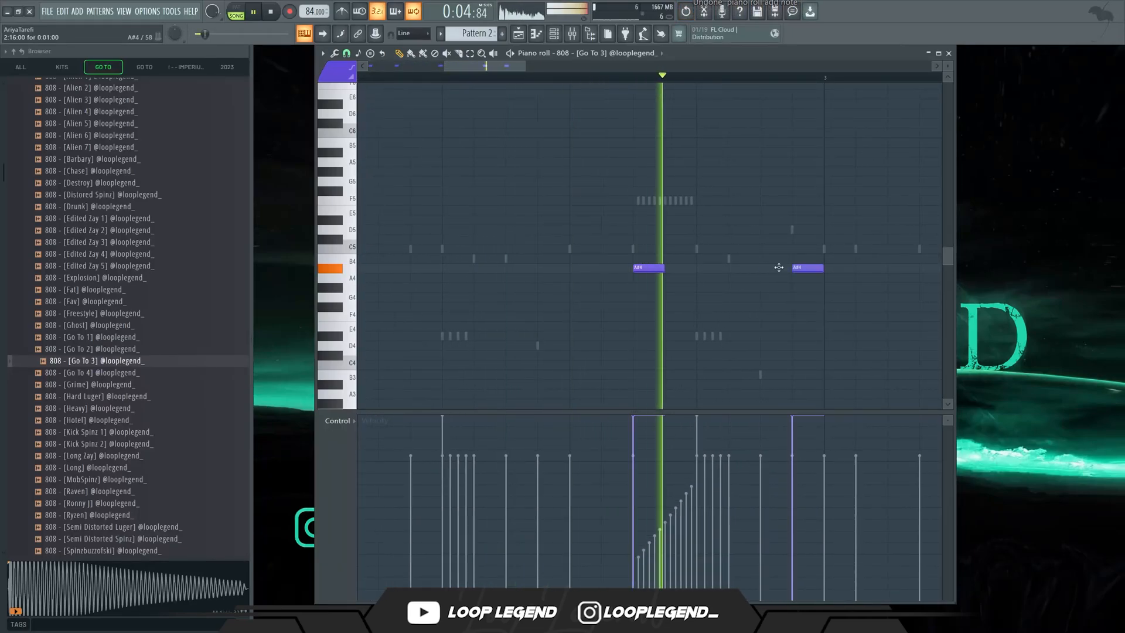
{"action": "left_click", "coordinate": [736, 268]}
{"action": "right_click", "coordinate": [807, 267]}
{"action": "key", "text": "space"}
{"action": "left_click_drag", "start_coordinate": [788, 270], "coordinate": [776, 270]}
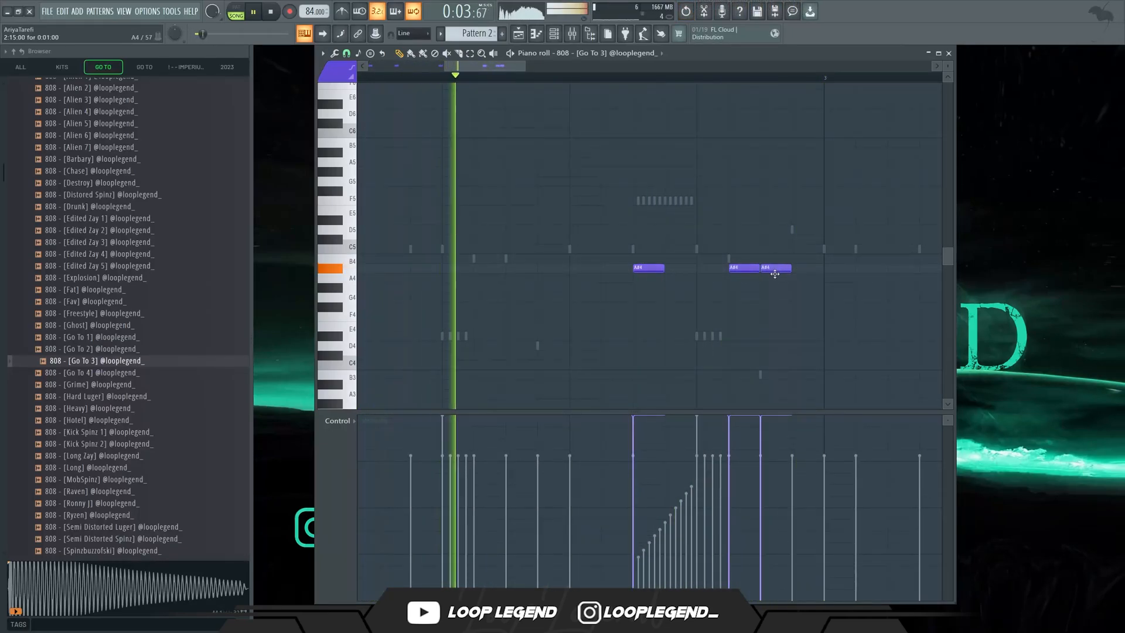
{"action": "left_click", "coordinate": [710, 270]}
{"action": "key", "text": "space"}
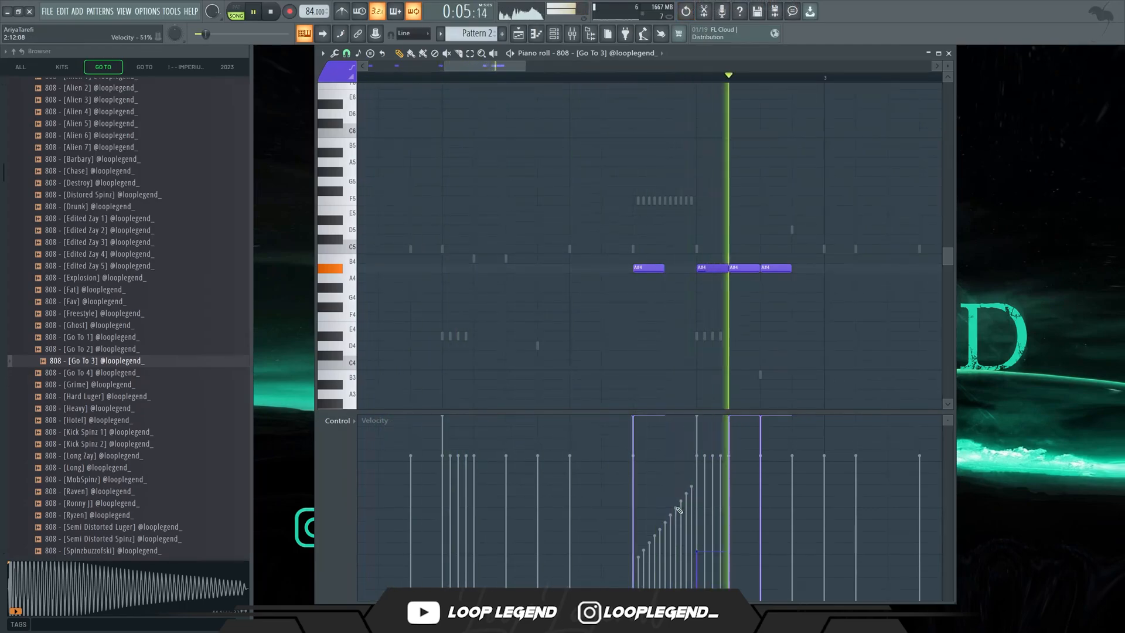
{"action": "key", "text": "space"}
Select the 808 notes of bars 1 and 2 and duplicate them into bars 3 and 4
{"action": "scroll", "coordinate": [776, 229], "scroll_direction": "down", "scroll_amount": 4}
{"action": "left_click_drag", "start_coordinate": [773, 70], "coordinate": [358, 70]}
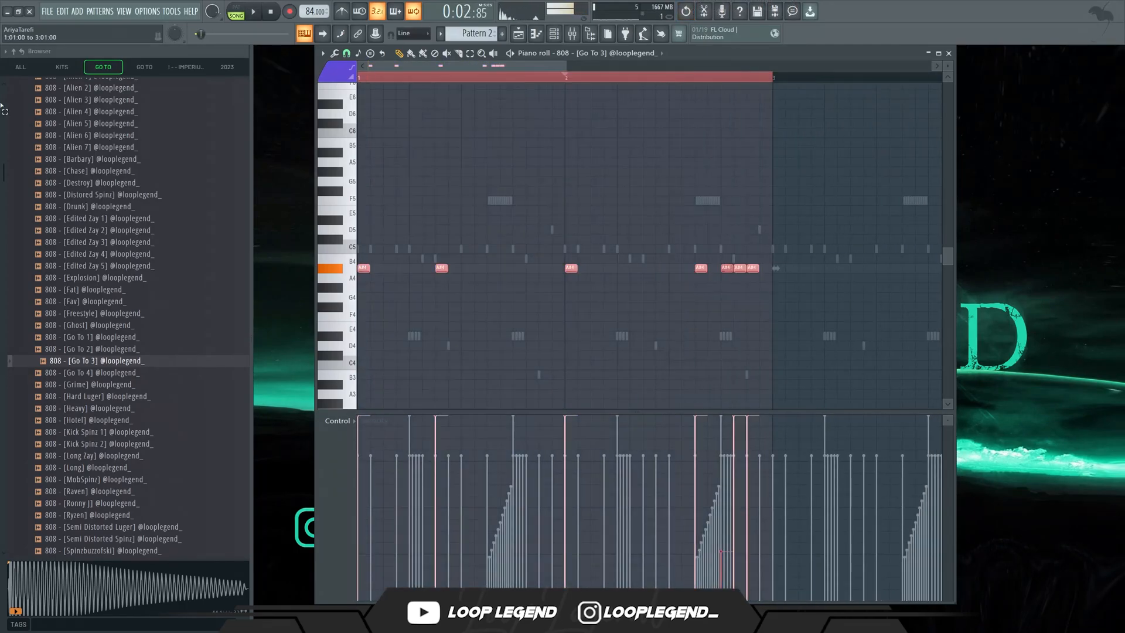
{"action": "key", "text": "ctrl+b"}
{"action": "scroll", "coordinate": [556, 118], "scroll_direction": "down", "scroll_amount": 3}
Open the "808 - [Edited Zay 5]" sample in a new channel and set both its Cut and By groups to 4
{"action": "scroll", "coordinate": [134, 181], "scroll_direction": "up", "scroll_amount": 2}
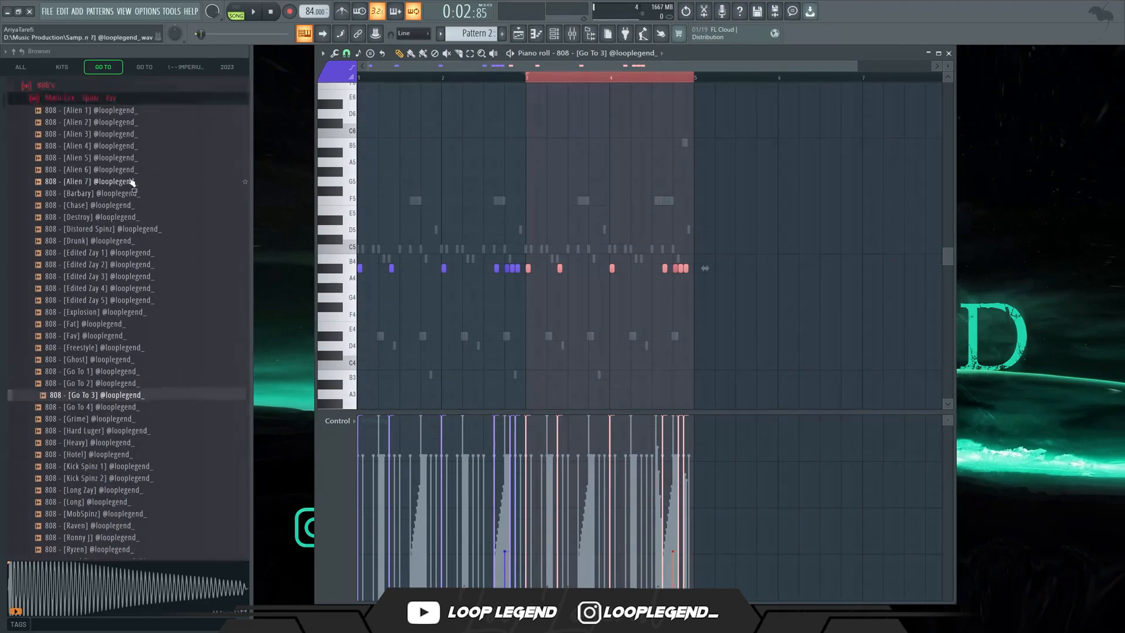
{"action": "left_click", "coordinate": [136, 337]}
{"action": "right_click", "coordinate": [136, 339]}
{"action": "left_click", "coordinate": [171, 354]}
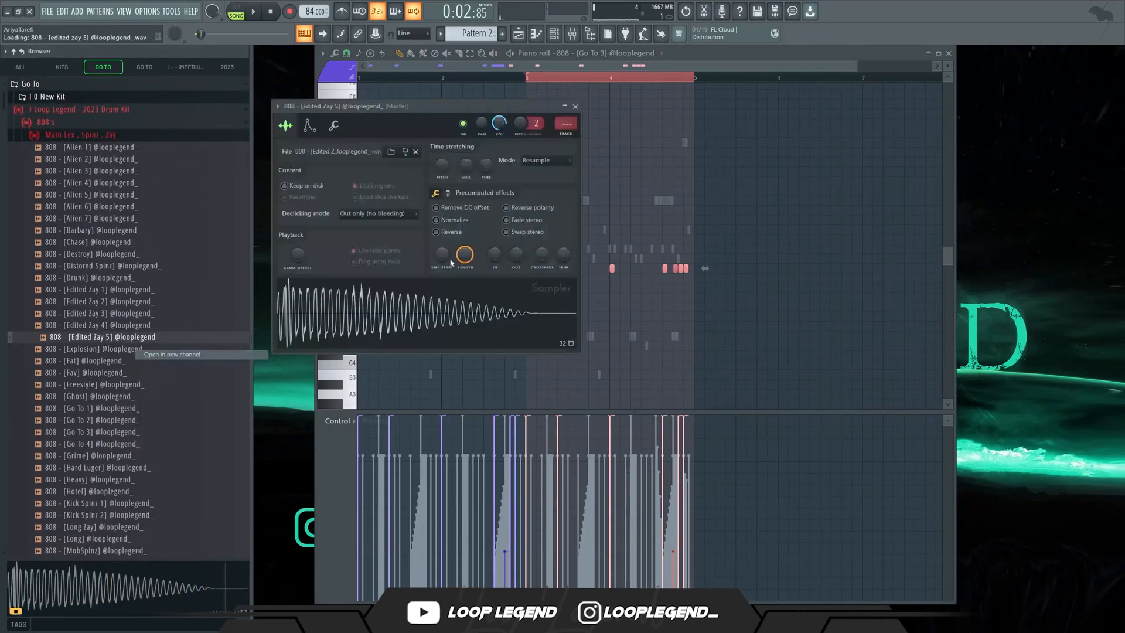
{"action": "left_click", "coordinate": [333, 126]}
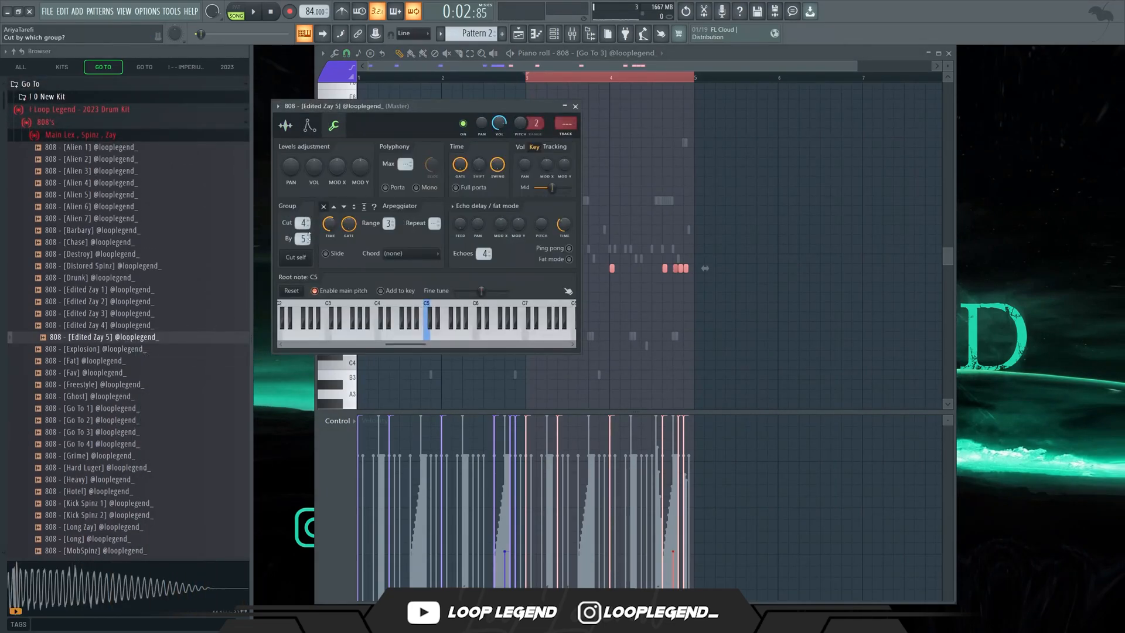
Switch the piano roll to the Edited Zay 5 808, add an A#4 note at the start of bar 3 and show the channel rack
{"action": "left_click", "coordinate": [696, 361], "text": "ctrl"}
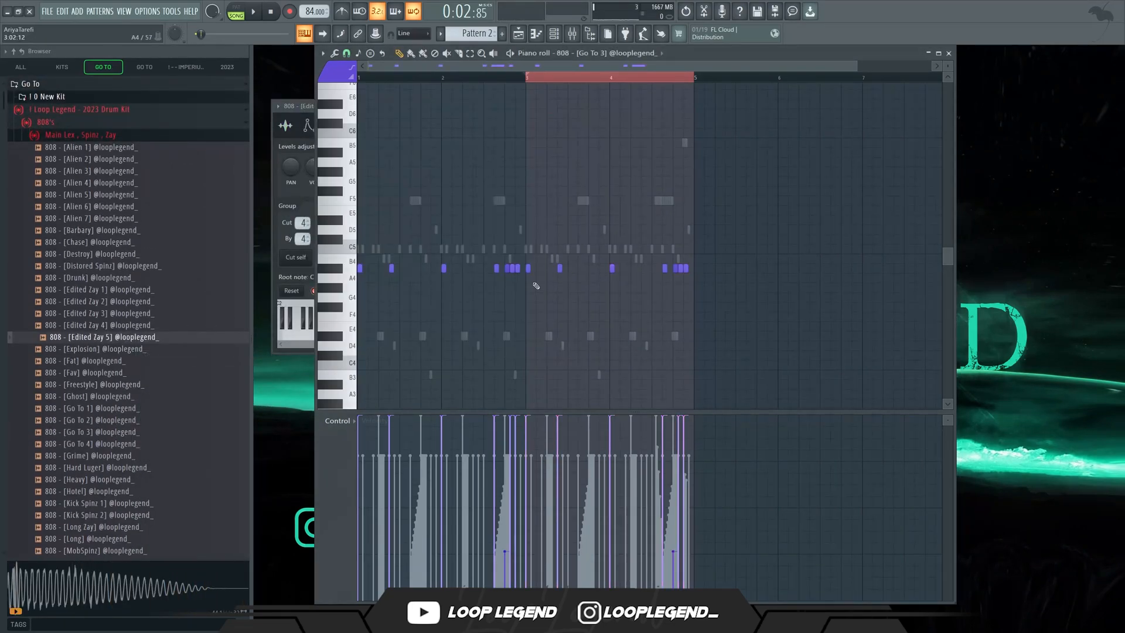
{"action": "left_click", "coordinate": [596, 55]}
{"action": "left_click", "coordinate": [586, 252]}
{"action": "scroll", "coordinate": [525, 252], "scroll_direction": "up", "scroll_amount": 4}
{"action": "left_click", "coordinate": [541, 260]}
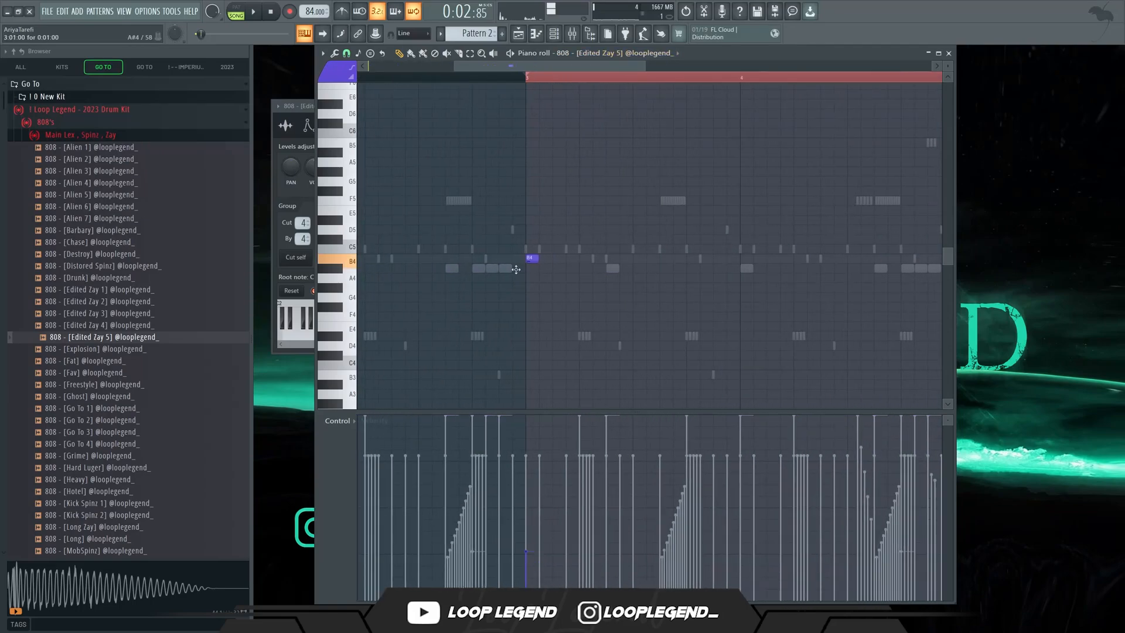
{"action": "scroll", "coordinate": [526, 141], "scroll_direction": "down", "scroll_amount": 4}
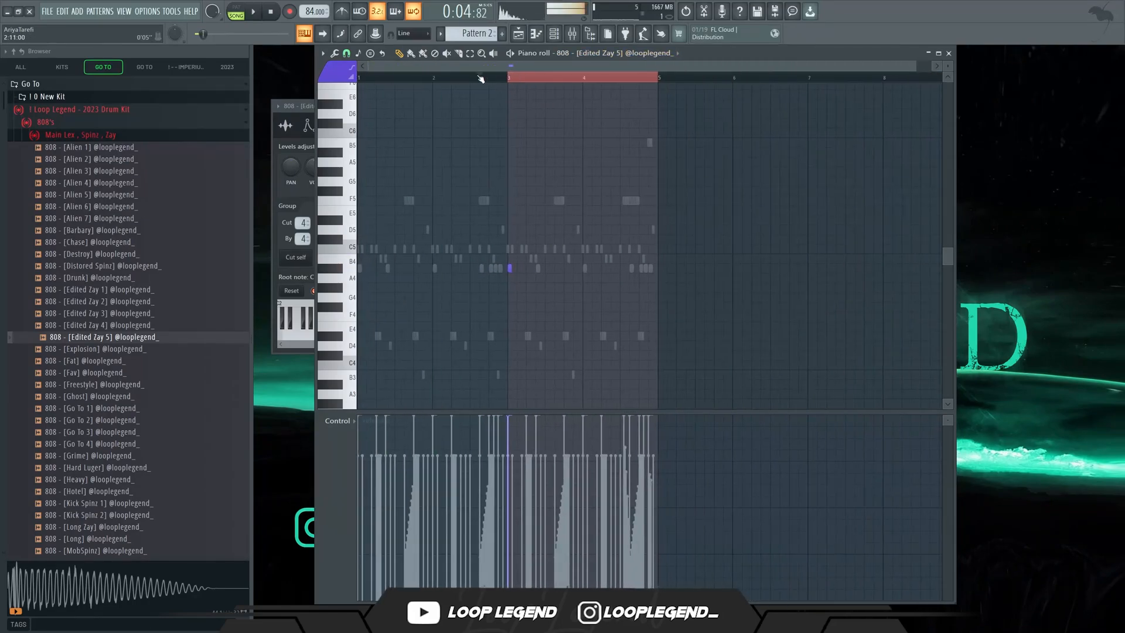
{"action": "key", "text": "F6"}
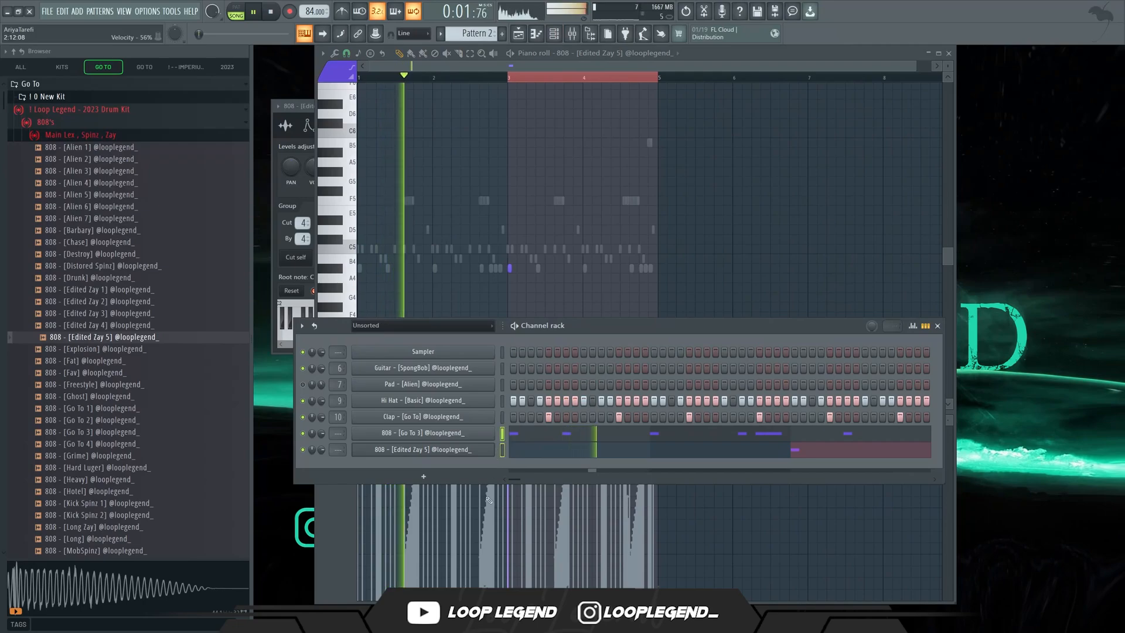
Replace the sample in the Hi Hat - [Basic] channel with Hi Hat - [4K] from the drum kit
{"action": "key", "text": "F9"}
{"action": "key", "text": "F6"}
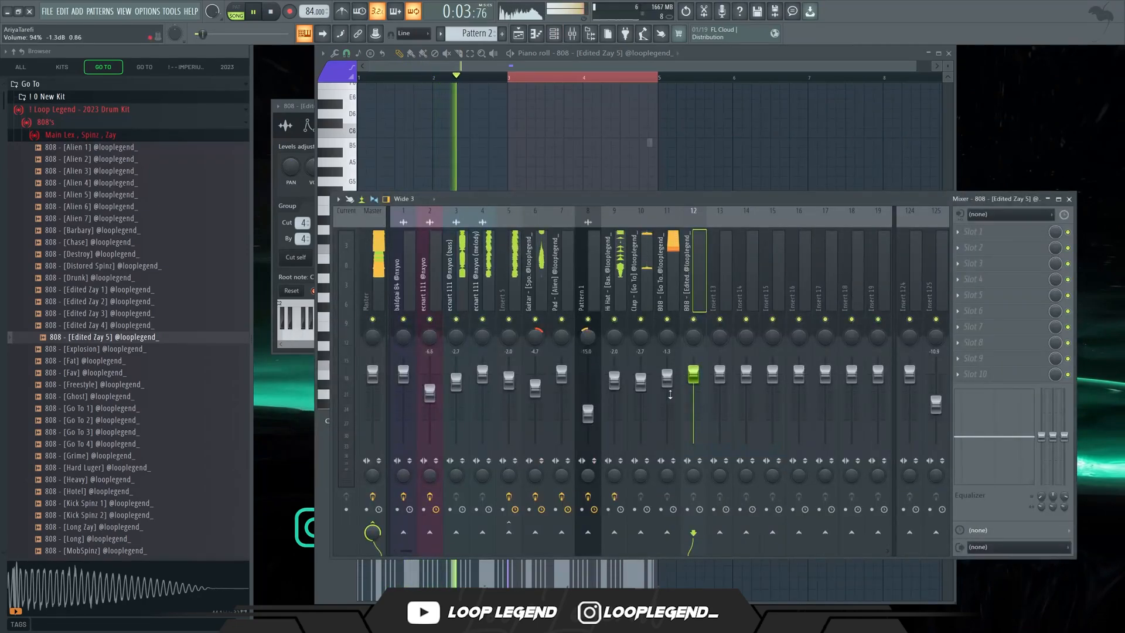
{"action": "key", "text": "F9"}
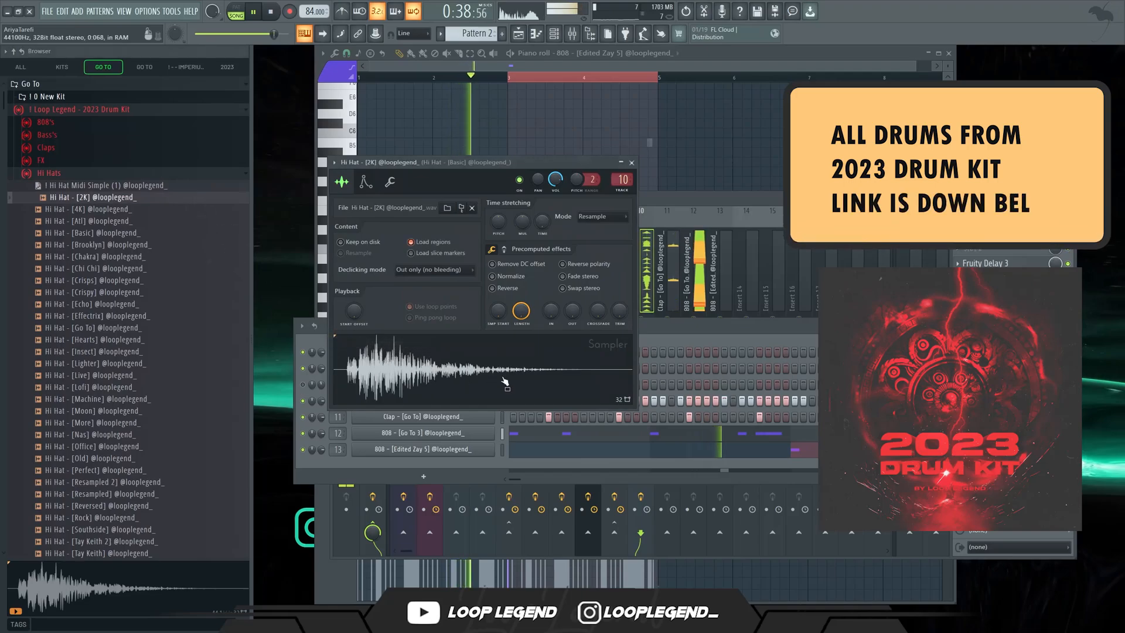
{"action": "left_click_drag", "start_coordinate": [104, 205], "coordinate": [471, 360]}
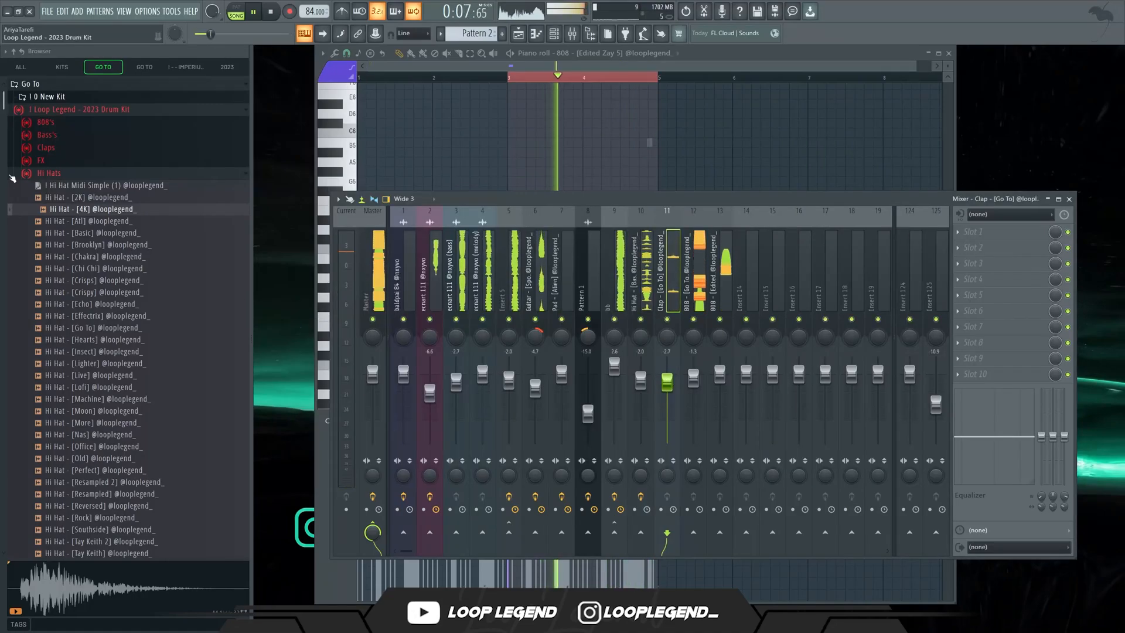
Load the Master 2023 (1) preset from the drum kit's Presets folder onto the Master mixer track
{"action": "left_click", "coordinate": [12, 176]}
{"action": "left_click", "coordinate": [80, 225]}
{"action": "left_click_drag", "start_coordinate": [88, 236], "coordinate": [378, 263]}
{"action": "left_click_drag", "start_coordinate": [518, 200], "coordinate": [477, 192]}
Set the bb mixer track's volume to 100% and lower the hi-hat track's level
{"action": "left_click", "coordinate": [584, 381]}
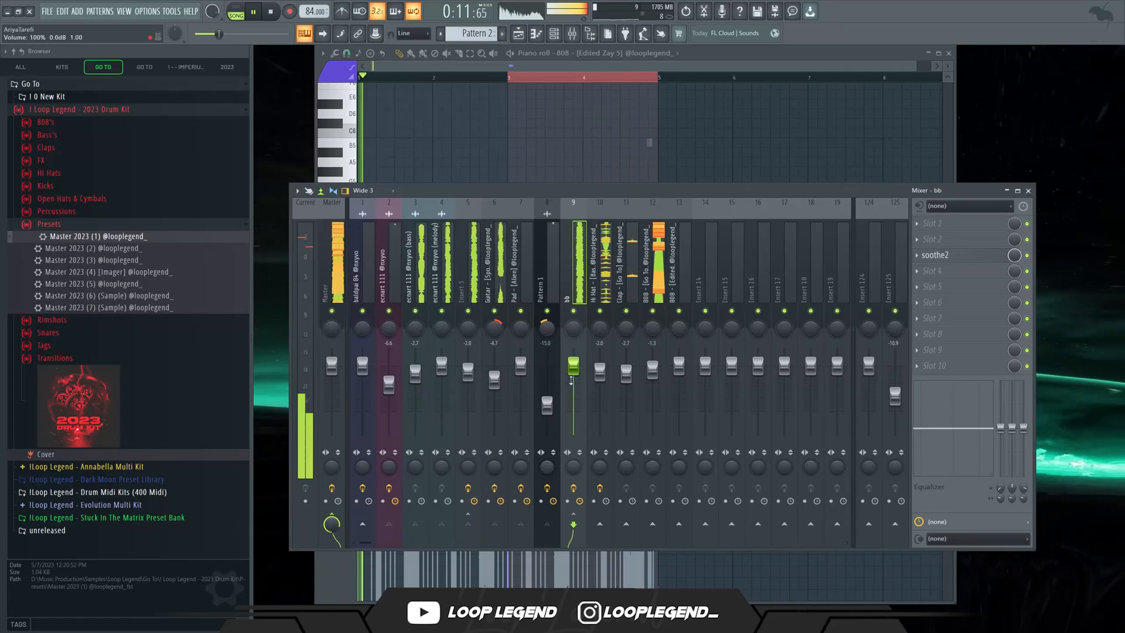
{"action": "left_click", "coordinate": [592, 284]}
{"action": "left_click_drag", "start_coordinate": [601, 369], "coordinate": [600, 374]}
{"action": "left_click", "coordinate": [626, 380]}
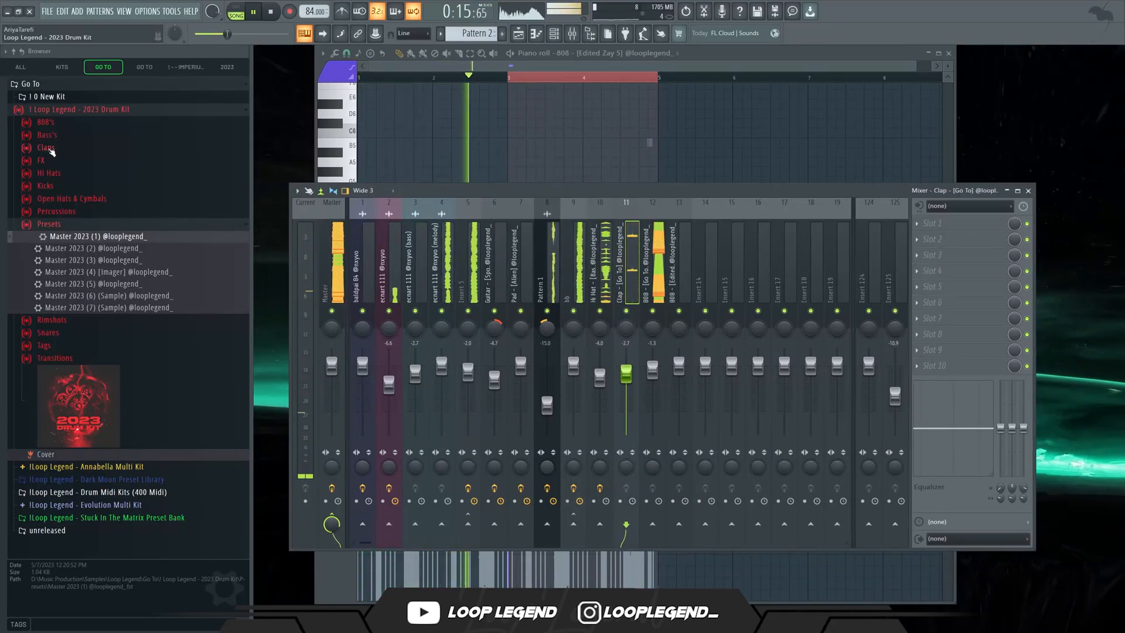
Preview claps from the drum kit and open Clap - [Medusa] in a new channel
{"action": "left_click", "coordinate": [51, 150]}
{"action": "left_click", "coordinate": [120, 267]}
{"action": "left_click", "coordinate": [122, 255]}
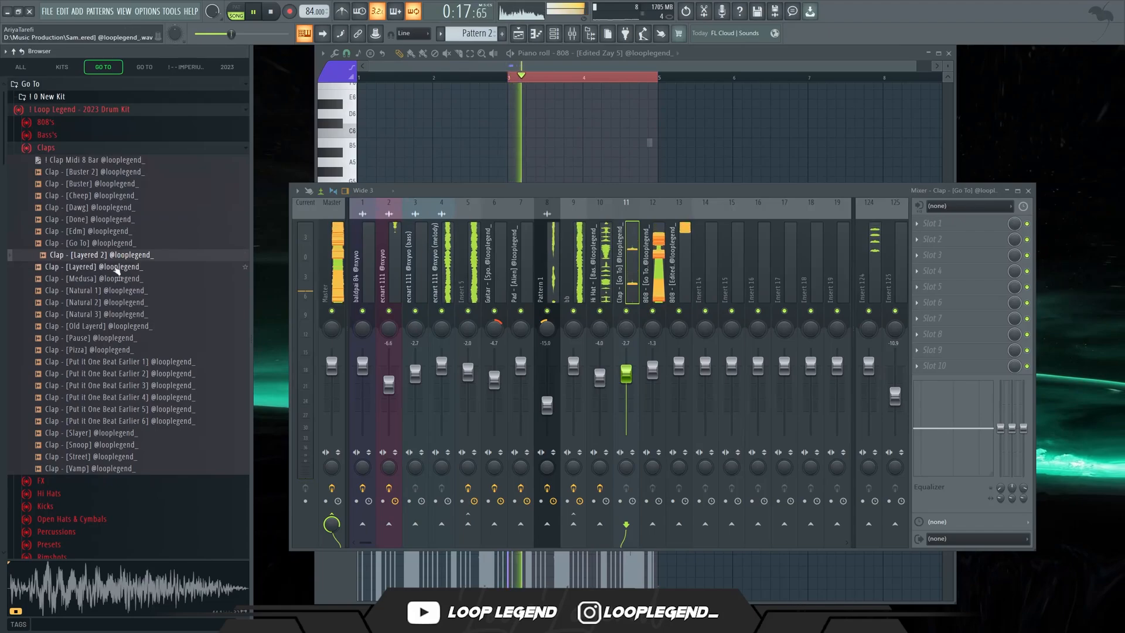
{"action": "left_click", "coordinate": [117, 267]}
{"action": "left_click", "coordinate": [117, 279]}
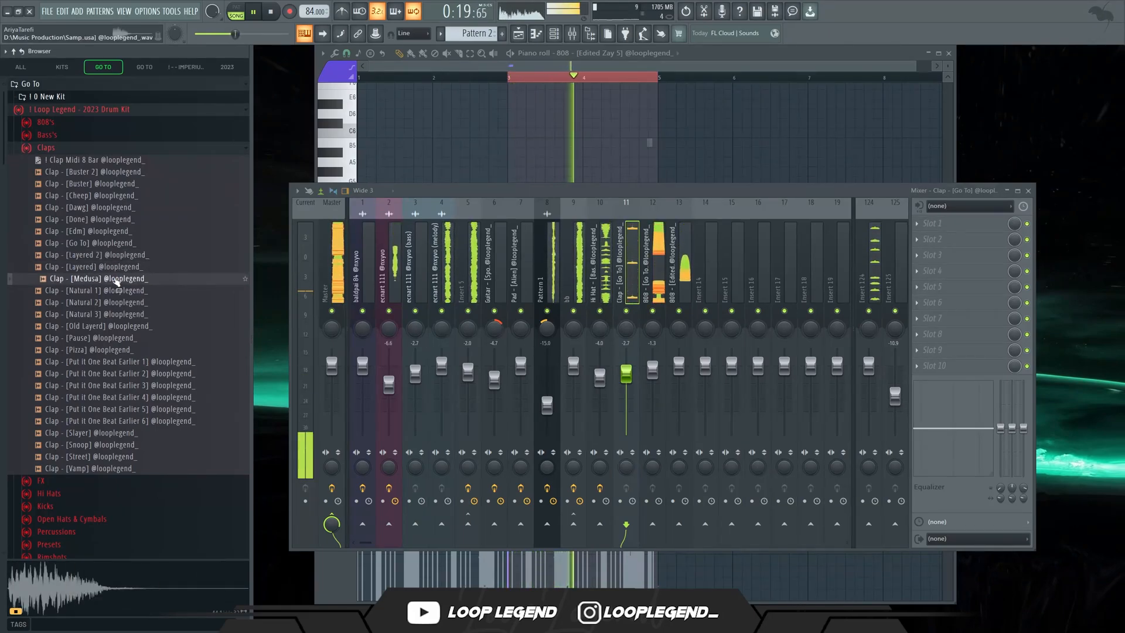
{"action": "right_click", "coordinate": [116, 282]}
{"action": "left_click", "coordinate": [137, 294]}
Place Clap - [Medusa] hits on steps 16, 29 and 32, and remove the Clap - [Go To] hit from step 29
{"action": "key", "text": "F5"}
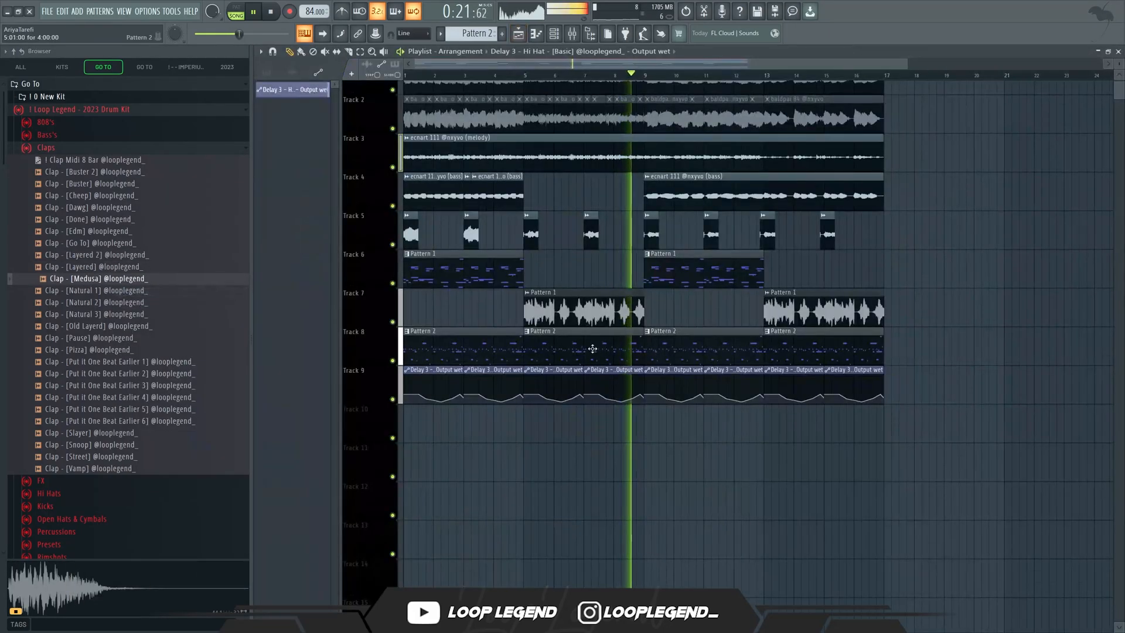
{"action": "right_click", "coordinate": [530, 336]}
{"action": "left_click", "coordinate": [586, 408]}
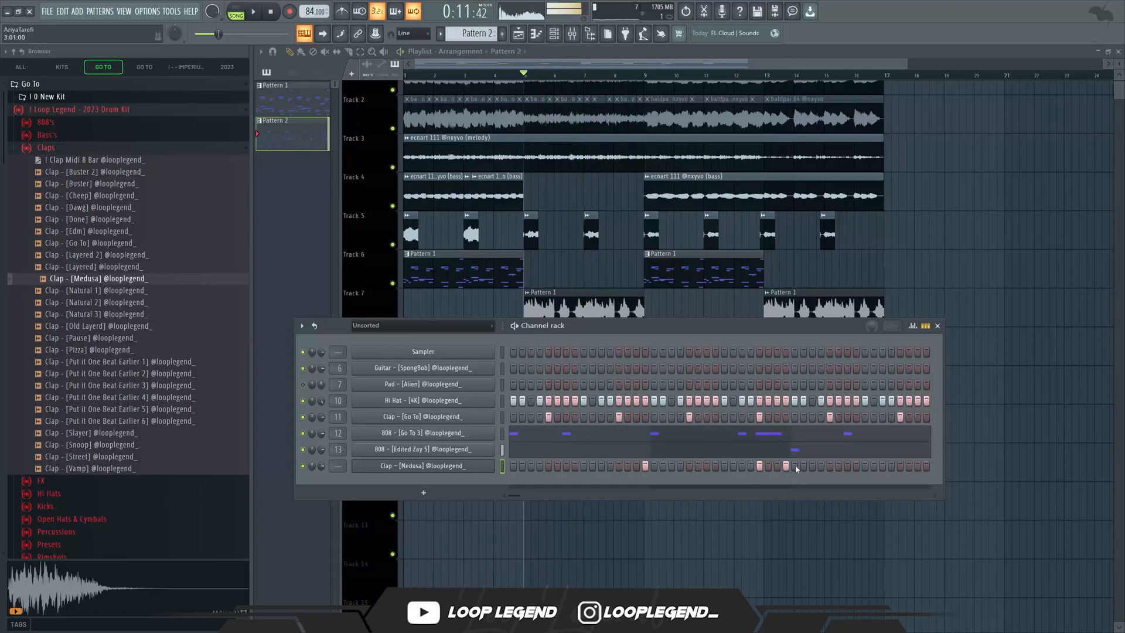
{"action": "right_click", "coordinate": [757, 421]}
Duplicate the Clap - [Medusa] notes of bars 1 and 2 into bars 3 and 4 in the piano roll
{"action": "key", "text": "F7"}
{"action": "key", "text": "space"}
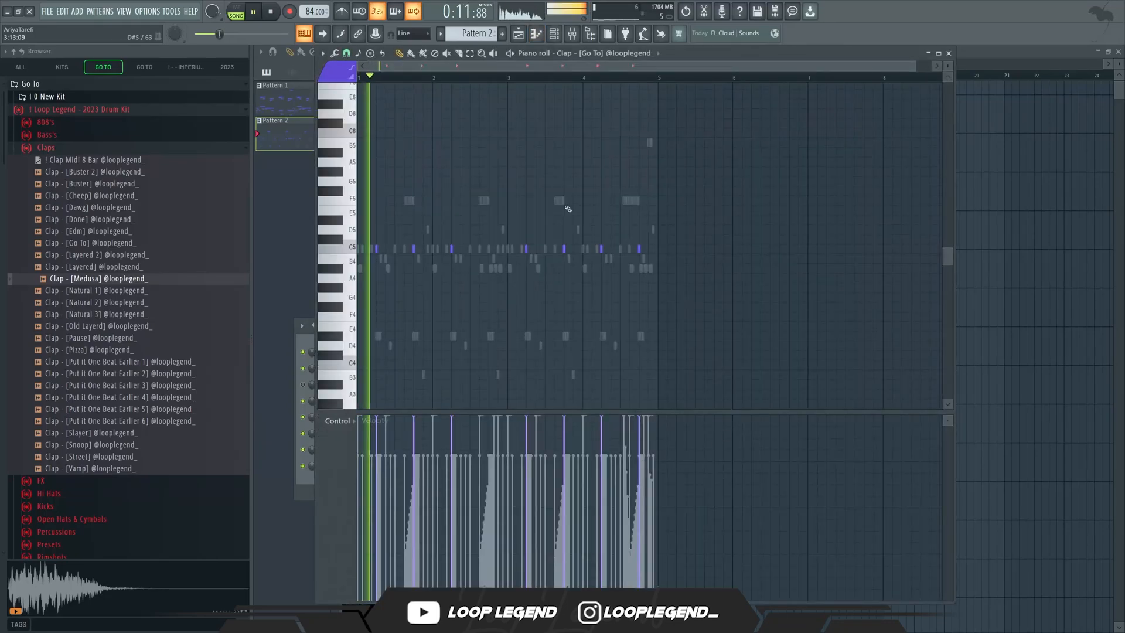
{"action": "scroll", "coordinate": [610, 52], "scroll_direction": "up", "scroll_amount": 1}
{"action": "scroll", "coordinate": [595, 57], "scroll_direction": "down", "scroll_amount": 4}
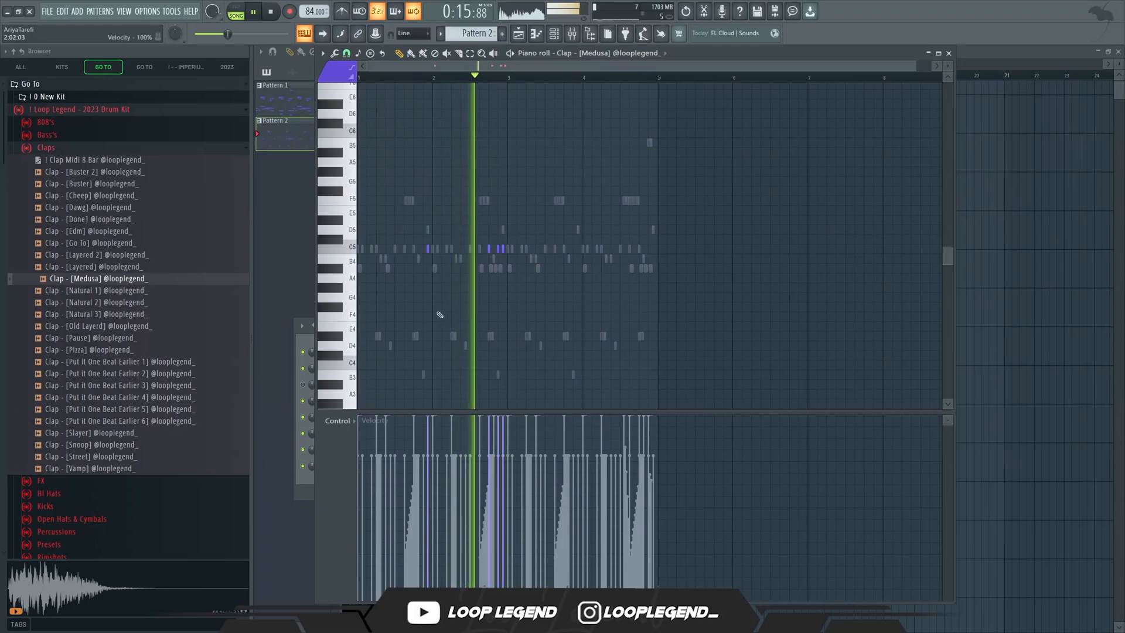
{"action": "left_click_drag", "start_coordinate": [509, 76], "coordinate": [364, 80]}
{"action": "key", "text": "ctrl+b"}
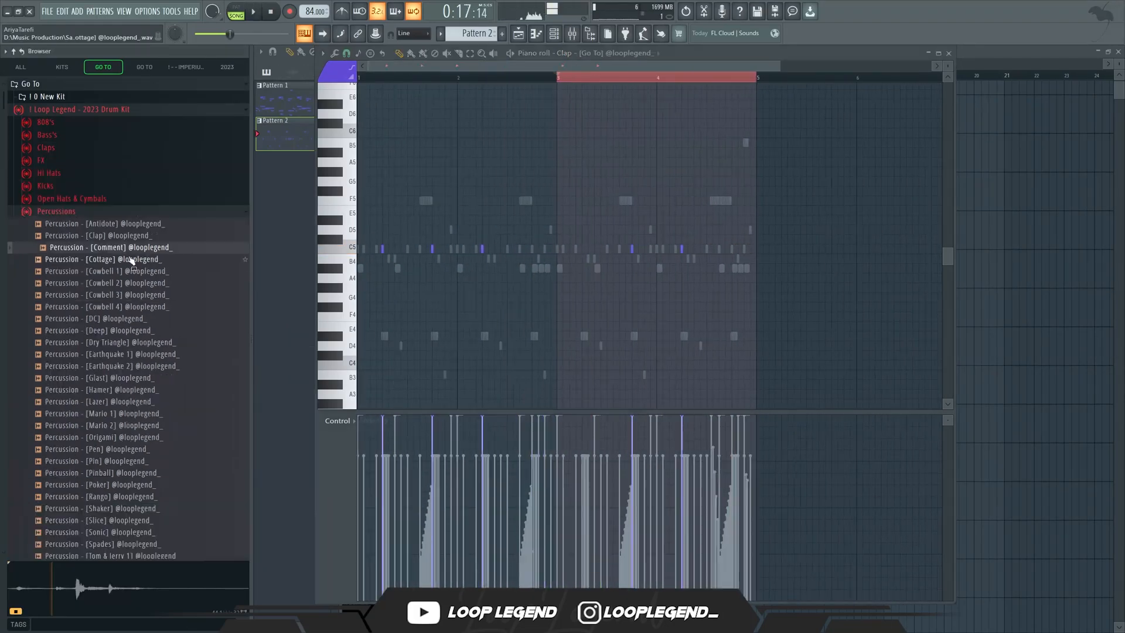
Open Percussion - [Cowbell 2] in a new channel and place hits on steps 32, 50 and 64 of Pattern 2
{"action": "left_click", "coordinate": [129, 259]}
{"action": "left_click", "coordinate": [129, 284]}
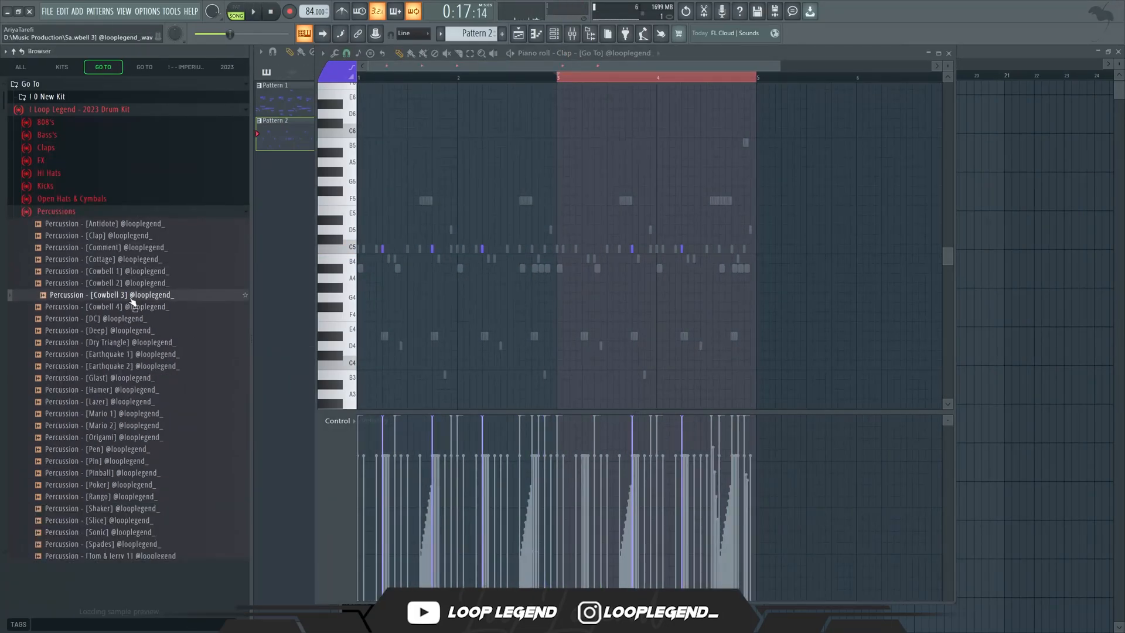
{"action": "right_click", "coordinate": [132, 283]}
{"action": "left_click", "coordinate": [169, 297]}
{"action": "key", "text": "space"}
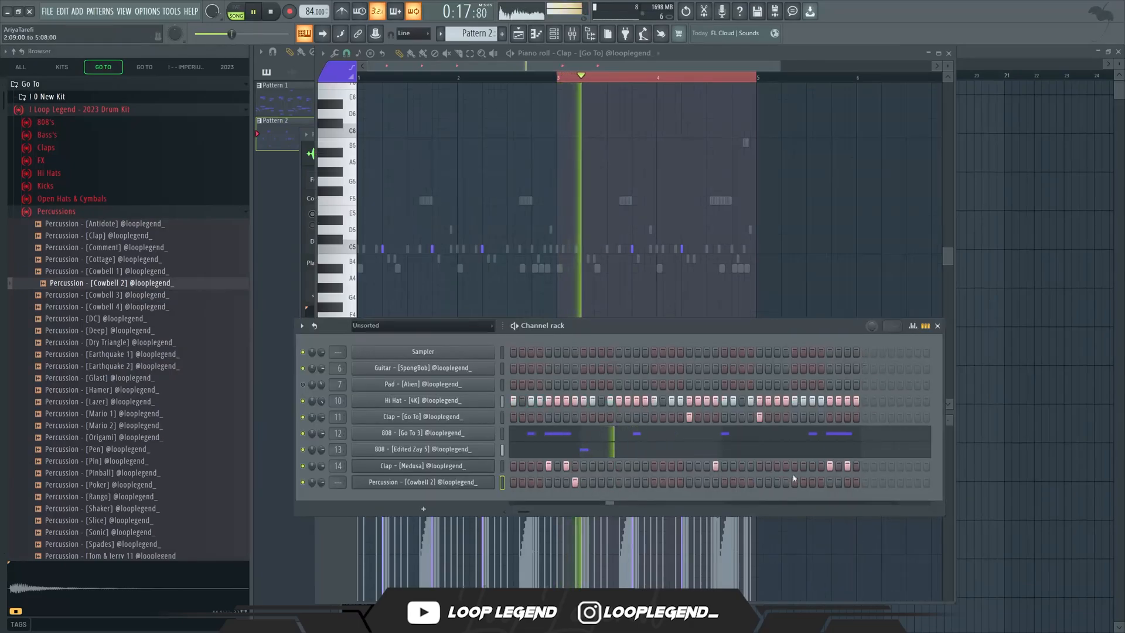
{"action": "left_click", "coordinate": [733, 482]}
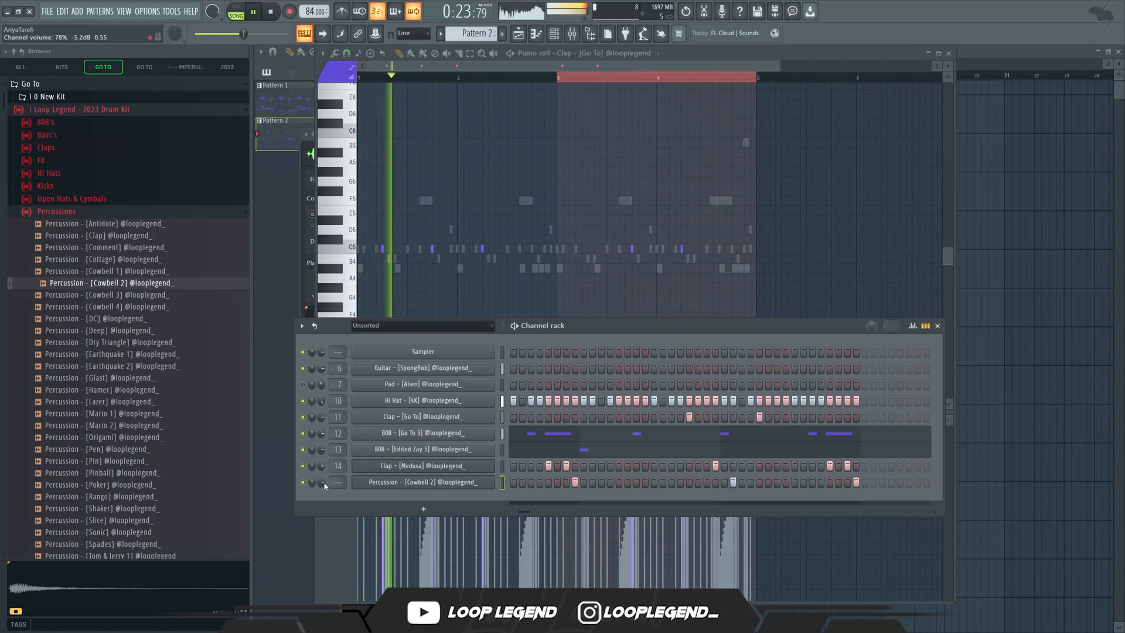
Normalize the Cowbell 2 sample and lower its channel volume
{"action": "left_click", "coordinate": [402, 482]}
{"action": "left_click", "coordinate": [464, 248]}
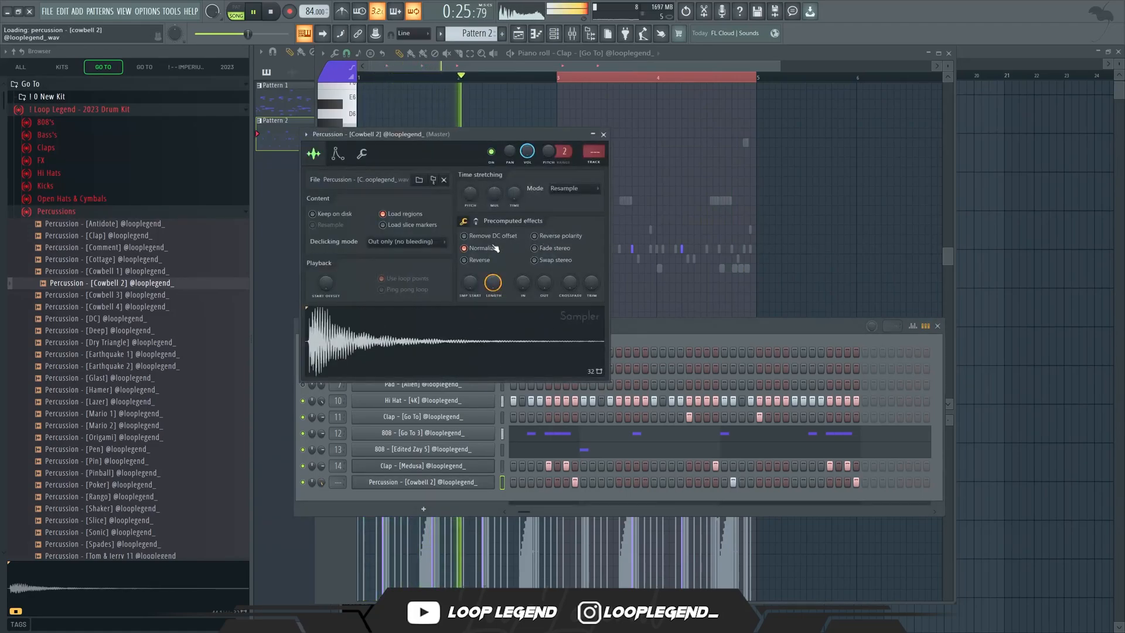
{"action": "left_click_drag", "start_coordinate": [319, 481], "coordinate": [319, 498]}
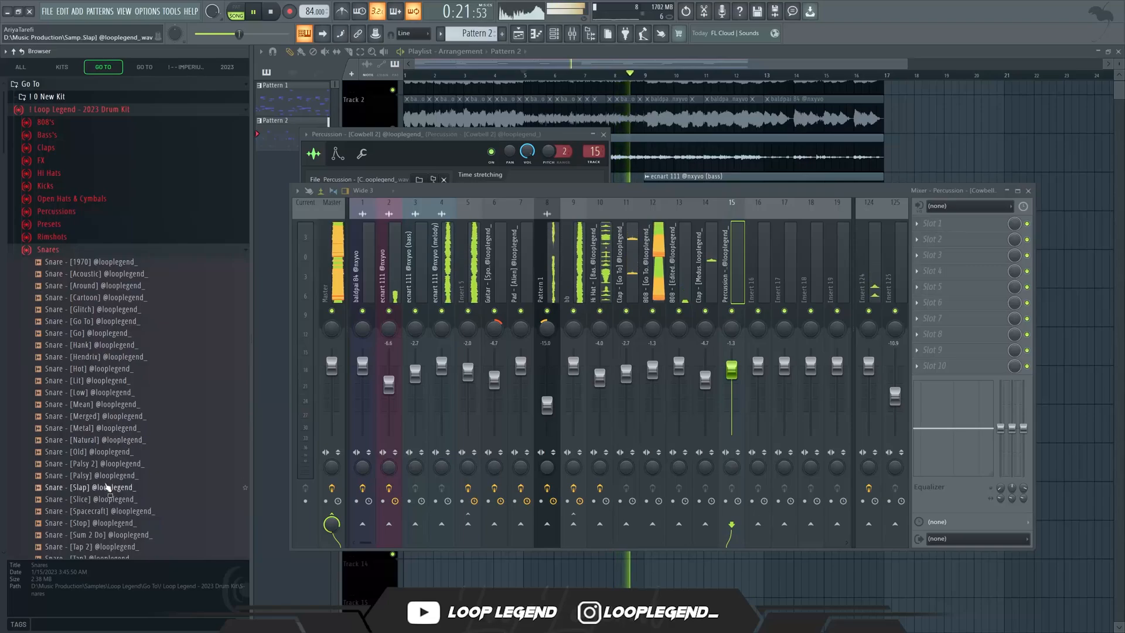
Open Snare - [Slice] in a new channel and place a hit on step 8 of Pattern 2
{"action": "left_click", "coordinate": [106, 476]}
{"action": "left_click", "coordinate": [93, 500]}
{"action": "right_click", "coordinate": [91, 500]}
{"action": "left_click", "coordinate": [112, 417]}
{"action": "left_click", "coordinate": [436, 566]}
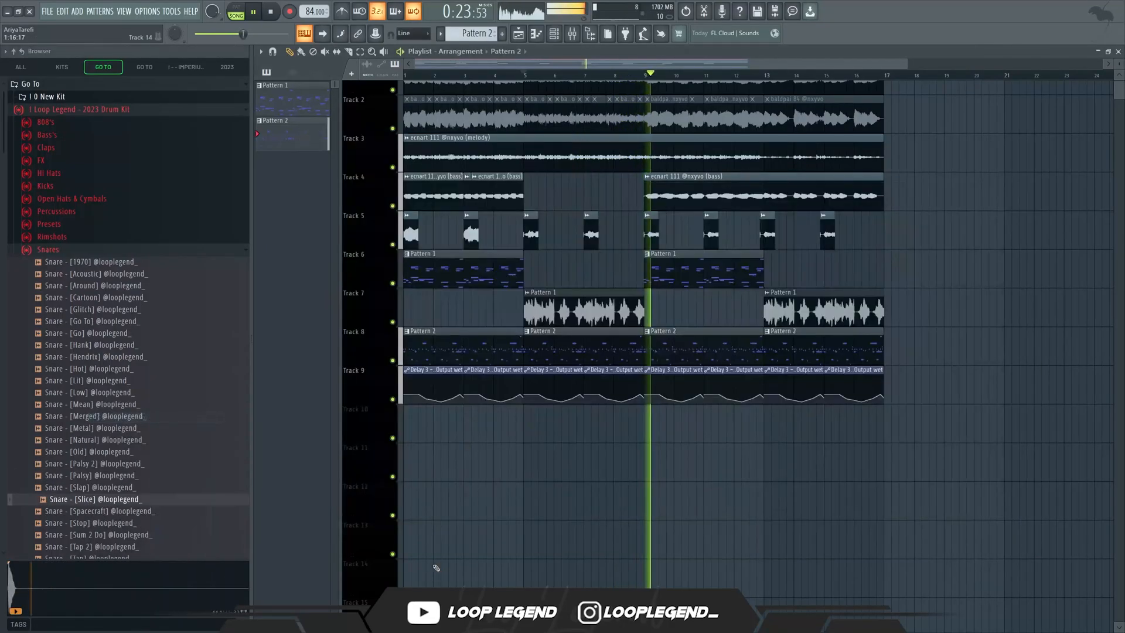
{"action": "left_click", "coordinate": [574, 499]}
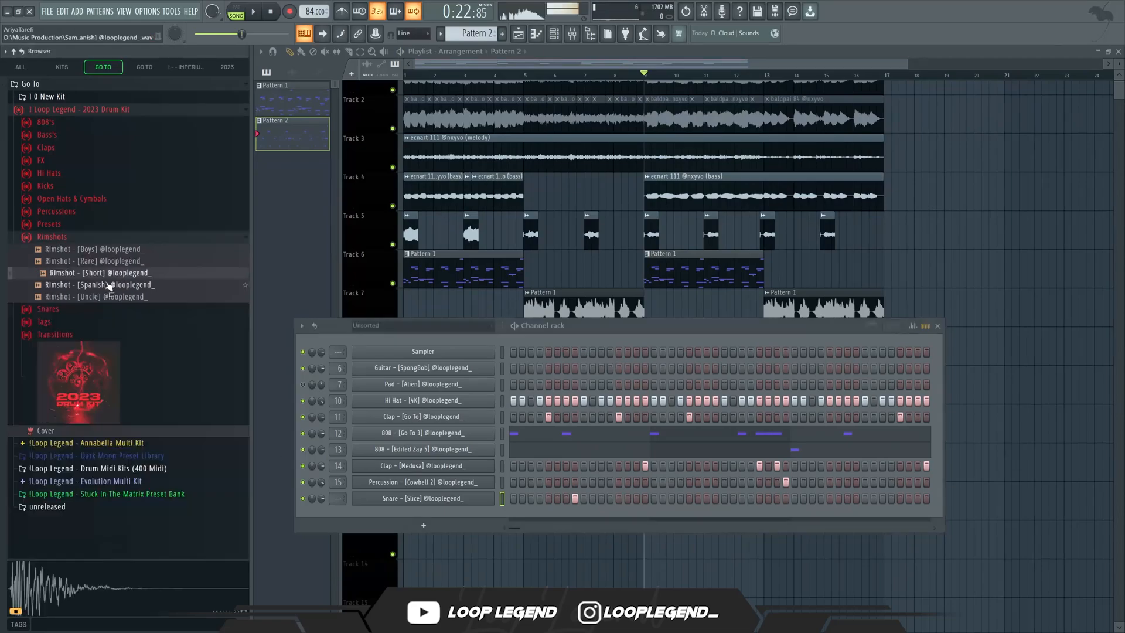
Preview the rimshots, add Rimshot - [Short] as a new channel and place a hit on step 10
{"action": "left_click", "coordinate": [108, 286]}
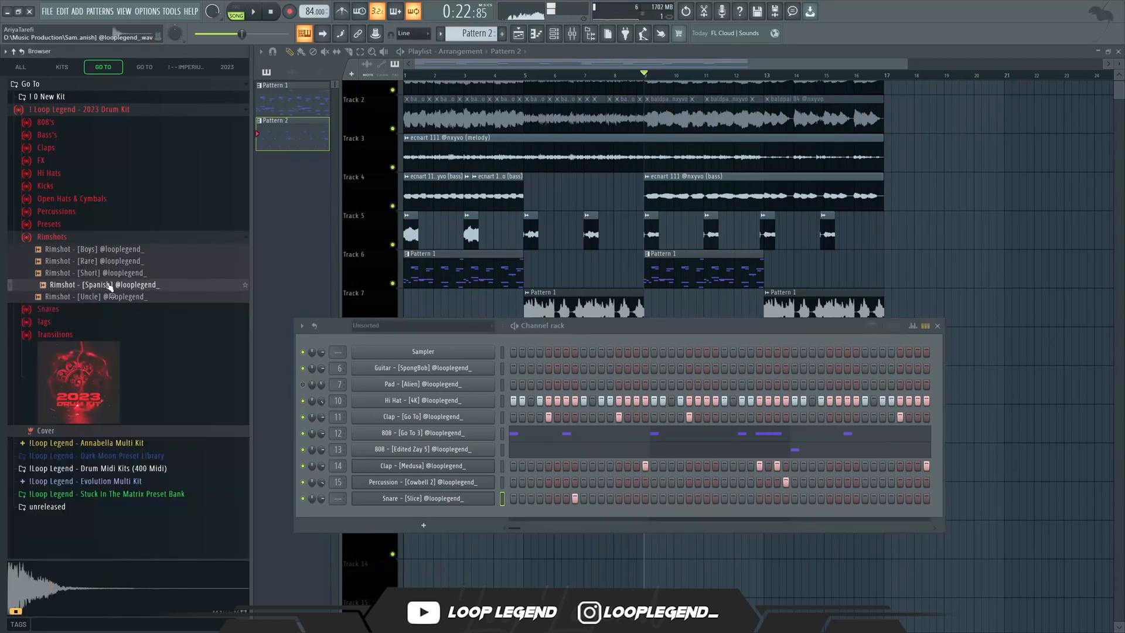
{"action": "left_click", "coordinate": [107, 297]}
{"action": "left_click", "coordinate": [110, 275]}
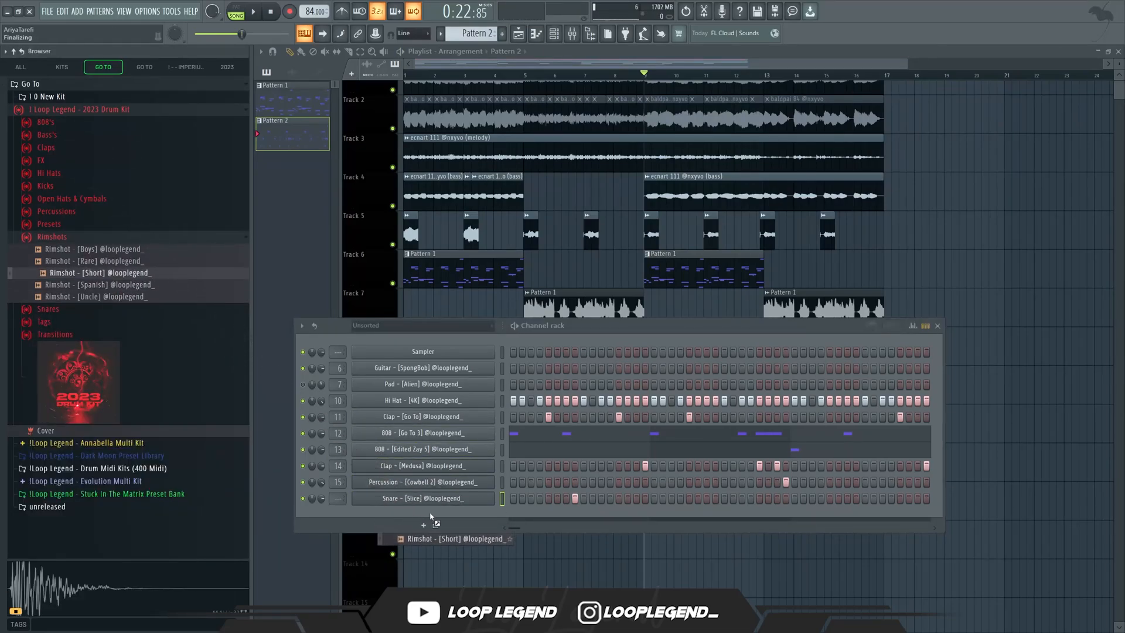
{"action": "left_click_drag", "start_coordinate": [431, 517], "coordinate": [601, 519]}
{"action": "key", "text": "space"}
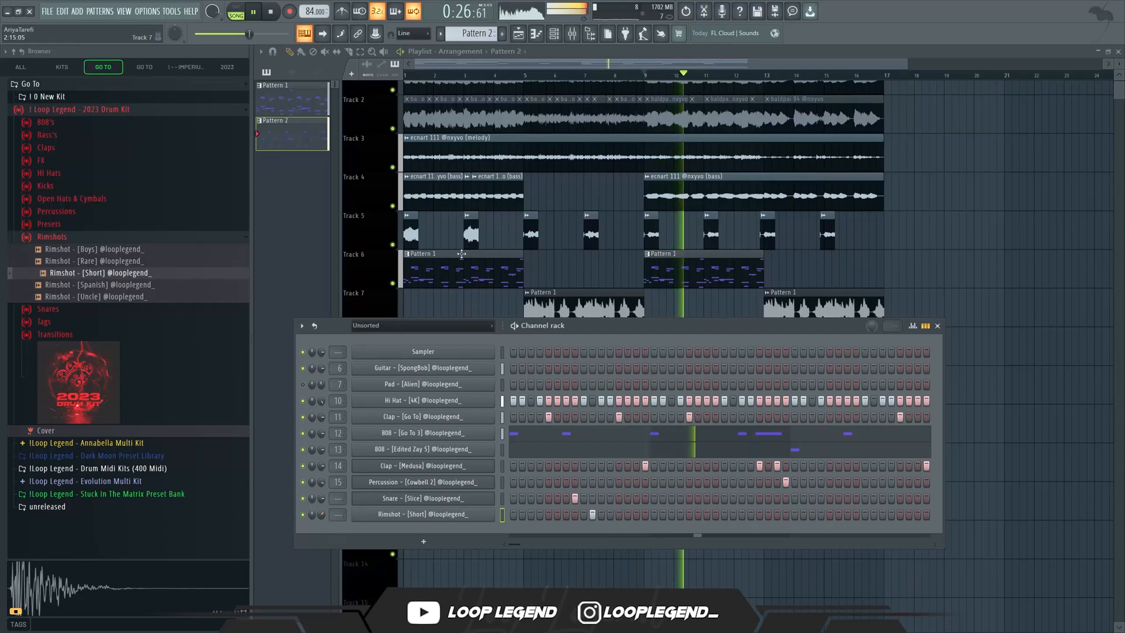
{"action": "key", "text": "F7"}
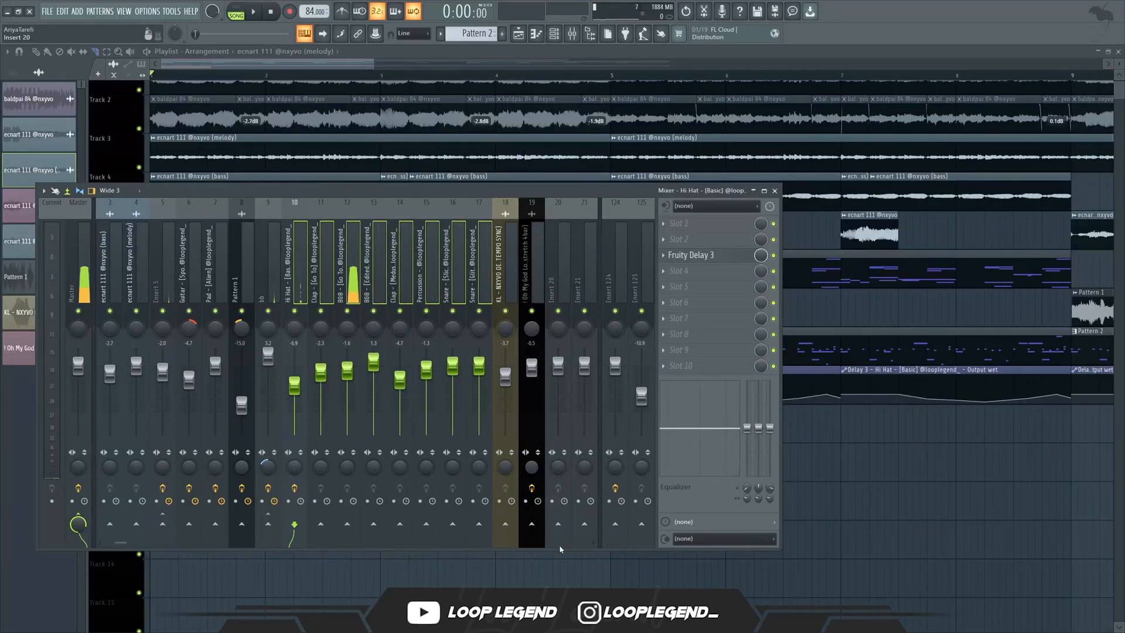
Route the selected drum tracks to mixer insert 20 and load Fruity Love Philter on that insert
{"action": "left_click", "coordinate": [569, 541]}
{"action": "left_click", "coordinate": [691, 255]}
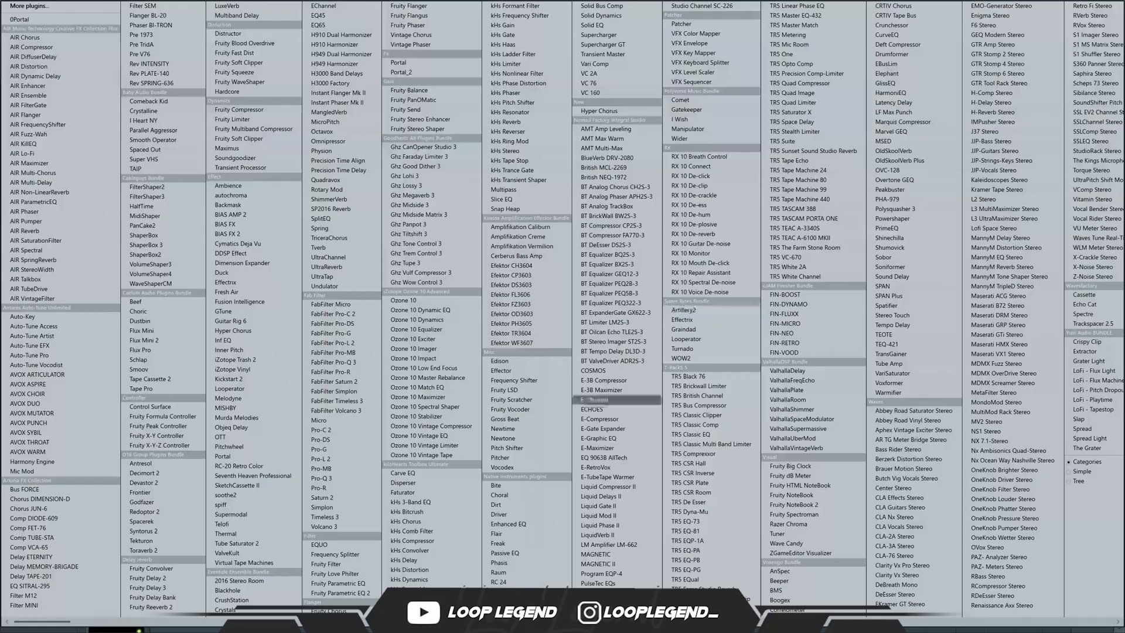
{"action": "left_click", "coordinate": [342, 576]}
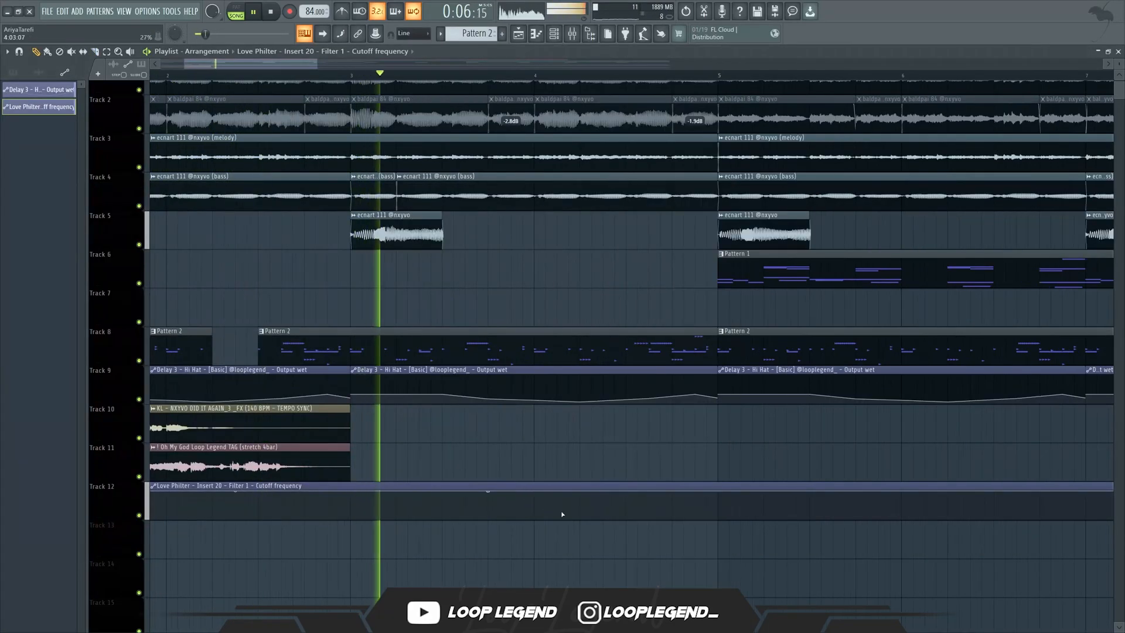
Dip the Love Philter cutoff automation just before bar 5, returning to 100% at bar 5, and slice the Pattern 2 clip midway through bar 4
{"action": "right_click", "coordinate": [708, 517]}
{"action": "right_click", "coordinate": [717, 491]}
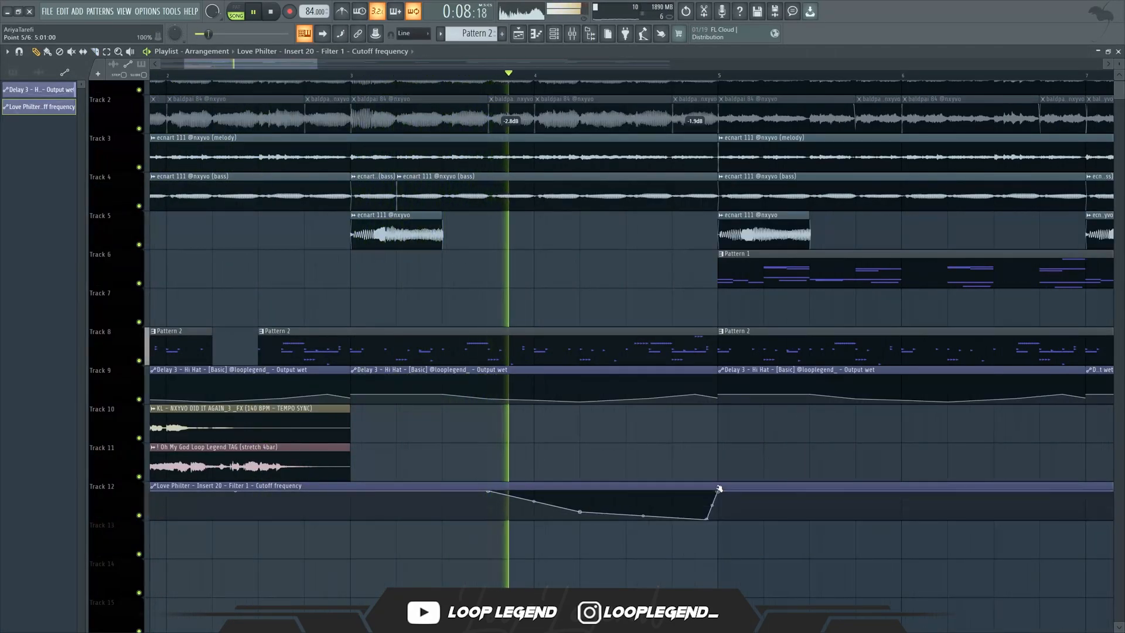
{"action": "key", "text": "c"}
{"action": "left_click_drag", "start_coordinate": [637, 324], "coordinate": [639, 357]}
{"action": "key", "text": "p"}
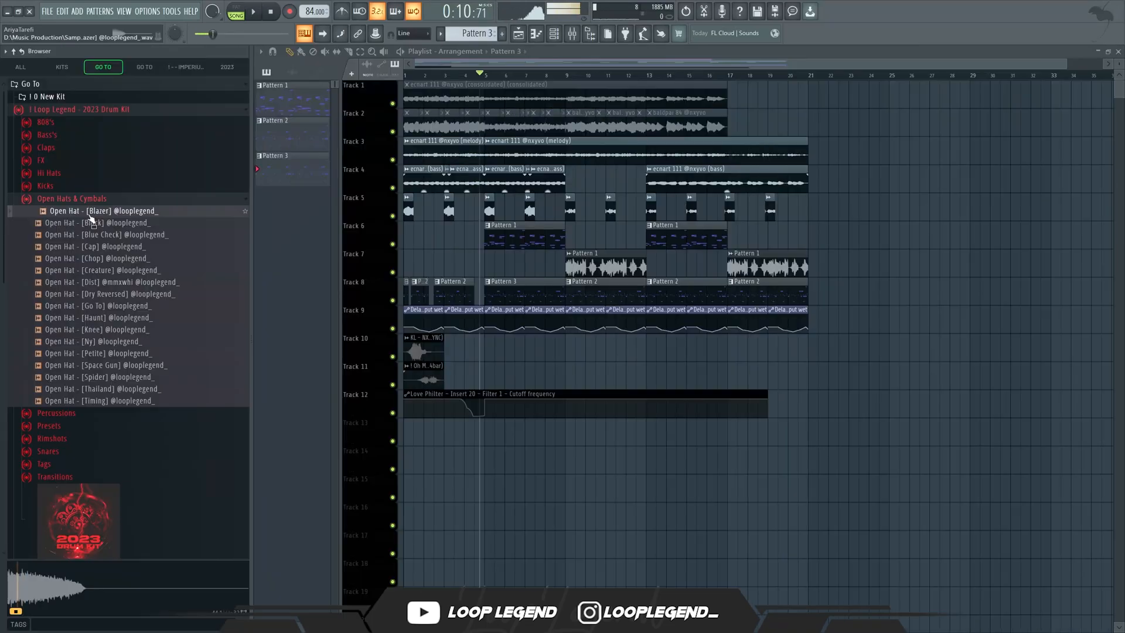
Preview open hats from the drum kit and open Open Hat - [Blue Check] in a new channel
{"action": "left_click", "coordinate": [94, 234]}
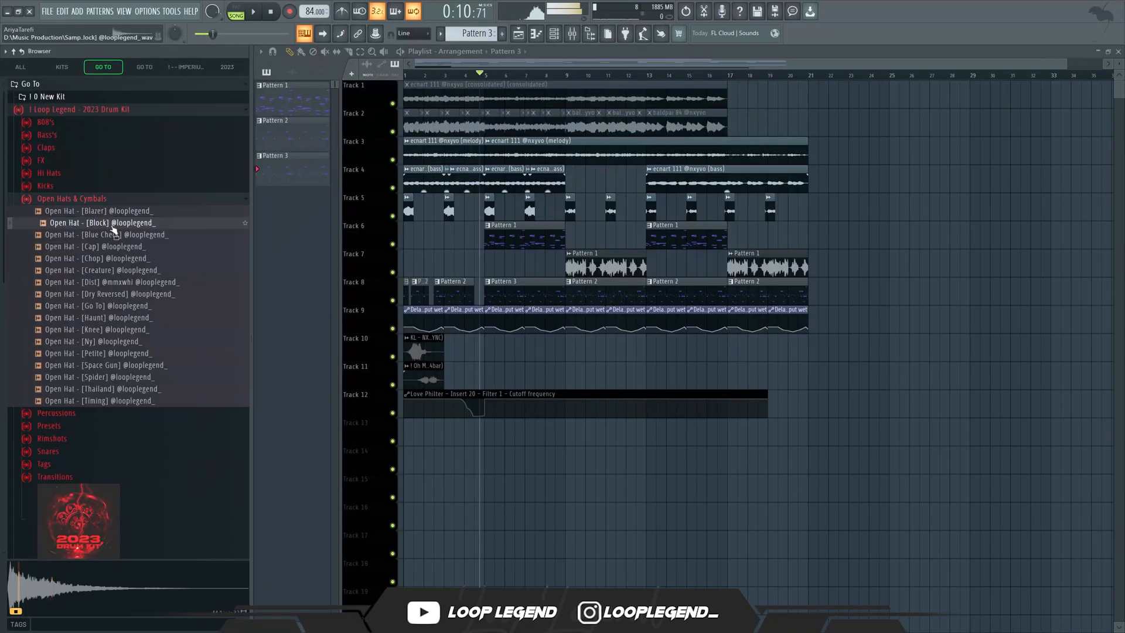
{"action": "left_click", "coordinate": [134, 247]}
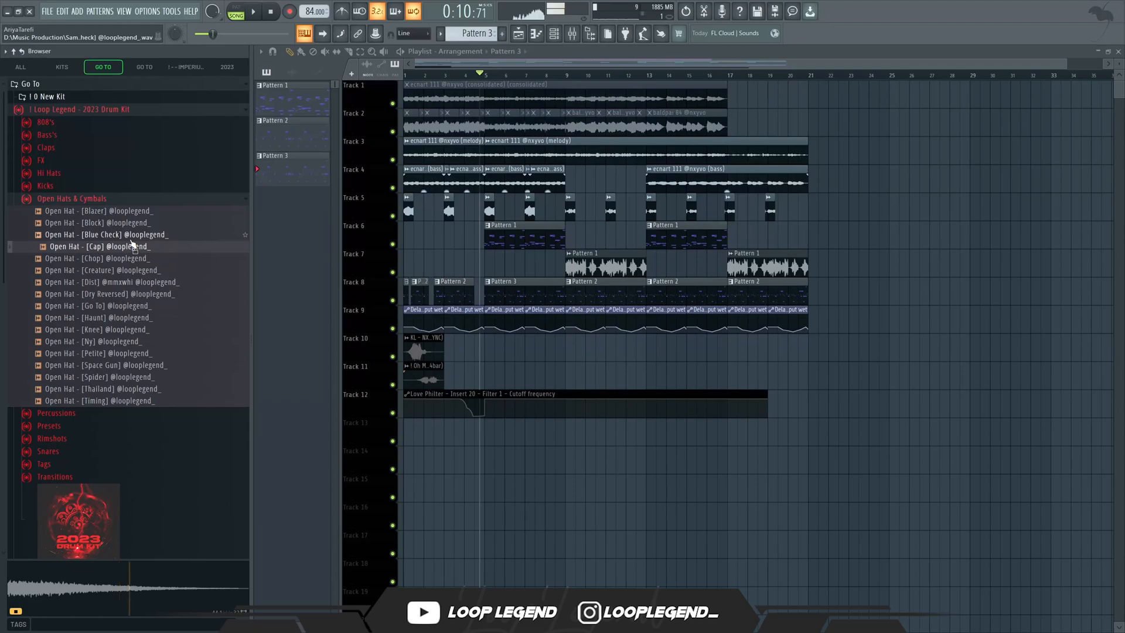
{"action": "right_click", "coordinate": [130, 236]}
{"action": "left_click", "coordinate": [155, 252]}
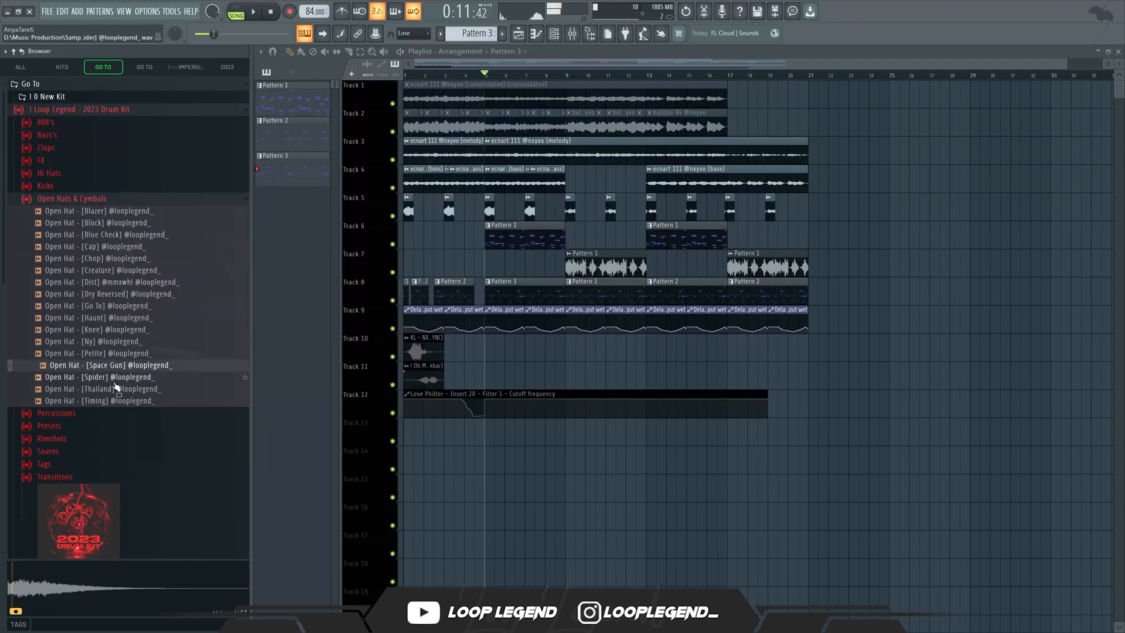
Compare the remaining open hats and open Open Hat - [Spider] in a new channel, closing its sampler window
{"action": "left_click", "coordinate": [112, 388]}
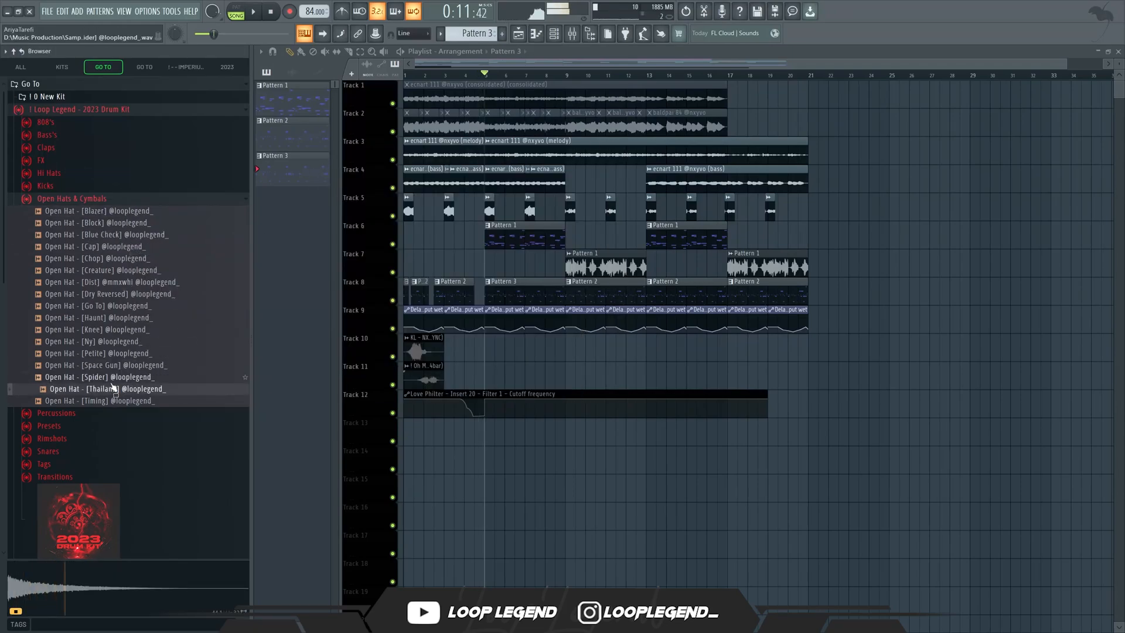
{"action": "left_click", "coordinate": [111, 381]}
{"action": "right_click", "coordinate": [113, 383]}
{"action": "left_click", "coordinate": [136, 399]}
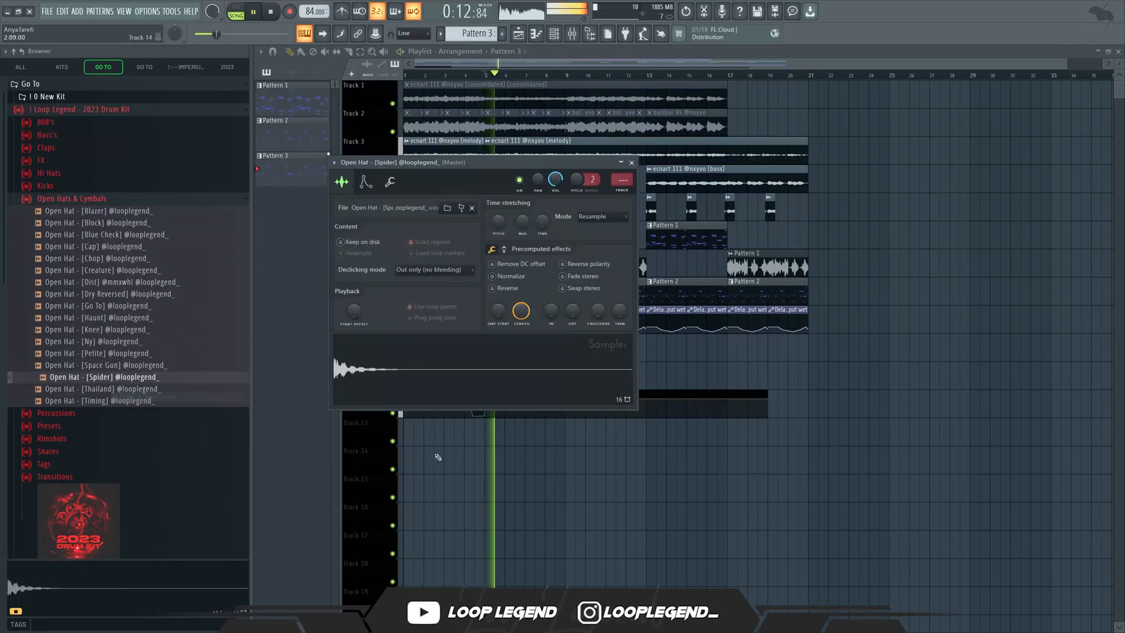
{"action": "scroll", "coordinate": [492, 540], "scroll_direction": "up", "scroll_amount": 4}
{"action": "key", "text": "Escape"}
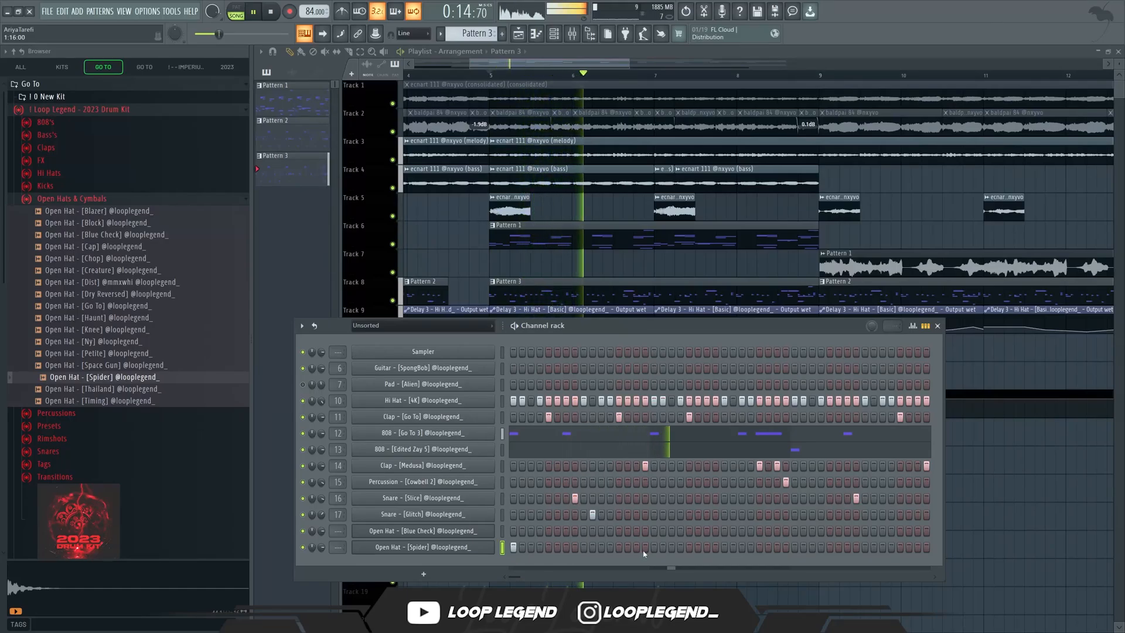
Select the Open Hat - [Spider] note near the end of bar 1 in the piano roll and transpose it down three semitones
{"action": "key", "text": "F7"}
{"action": "left_click_drag", "start_coordinate": [497, 322], "coordinate": [383, 166]}
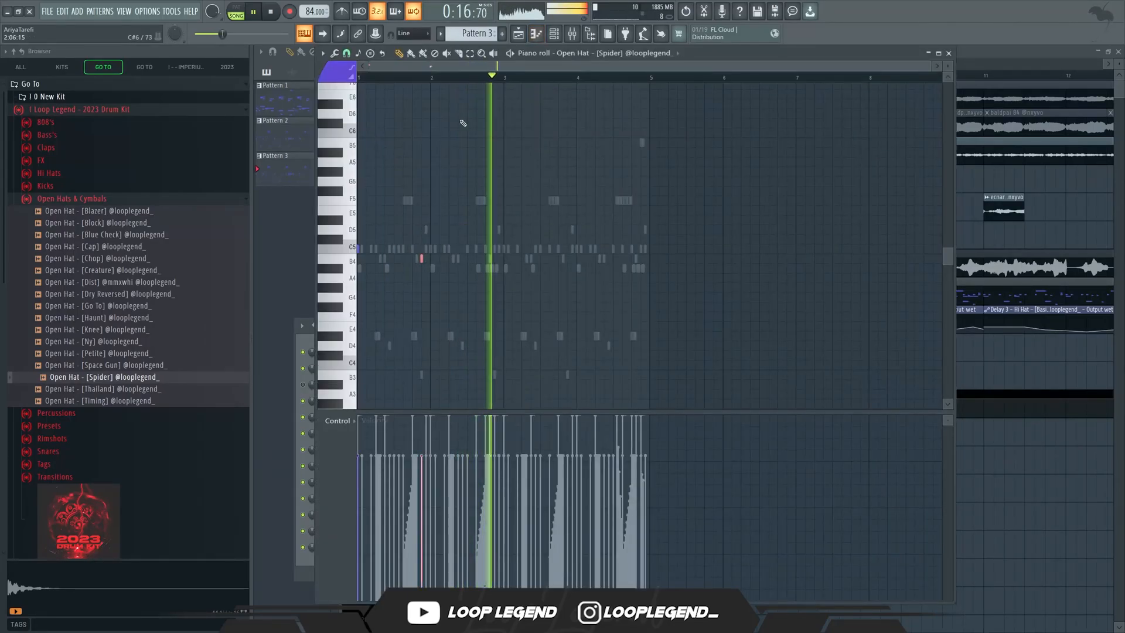
{"action": "key", "text": "shift+Down"}
{"action": "key", "text": "shift+Down"}
{"action": "key", "text": "shift+Down"}
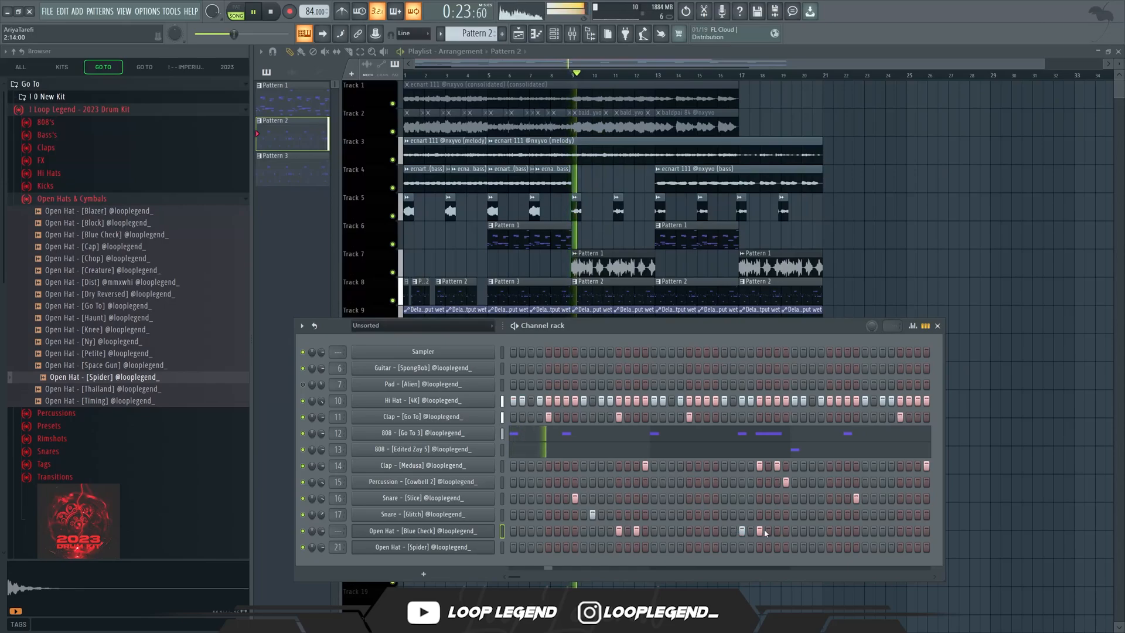
Lower the velocity of the second Open Hat - [Blue Check] note in bar 2 of the piano roll
{"action": "key", "text": "F7"}
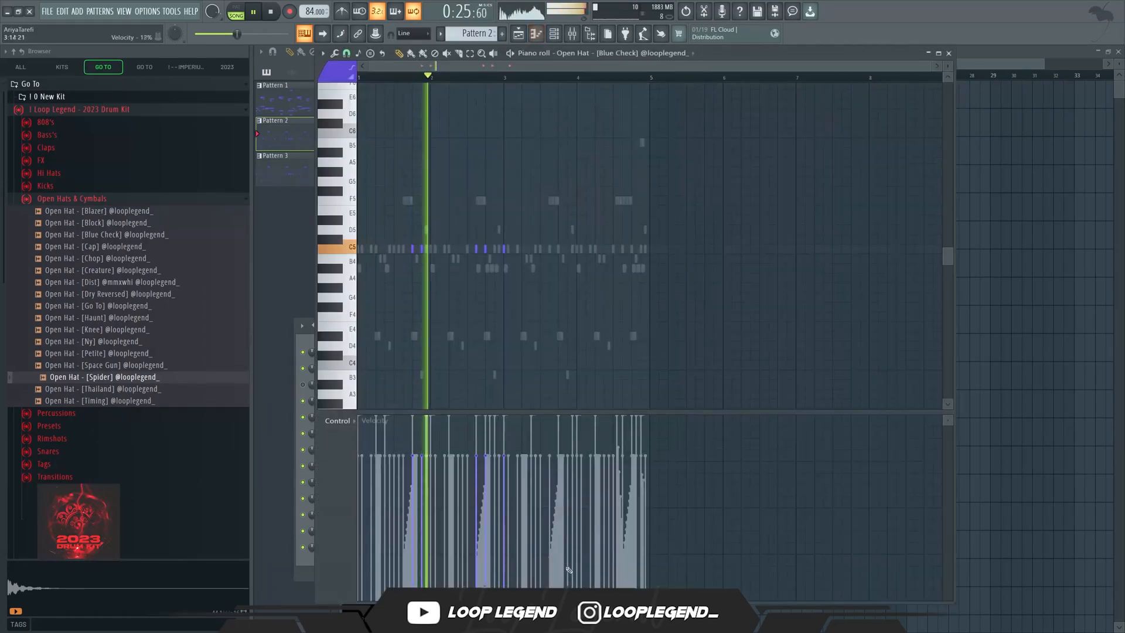
{"action": "left_click", "coordinate": [488, 550]}
{"action": "scroll", "coordinate": [469, 377], "scroll_direction": "up", "scroll_amount": 5}
{"action": "scroll", "coordinate": [481, 327], "scroll_direction": "up", "scroll_amount": 2}
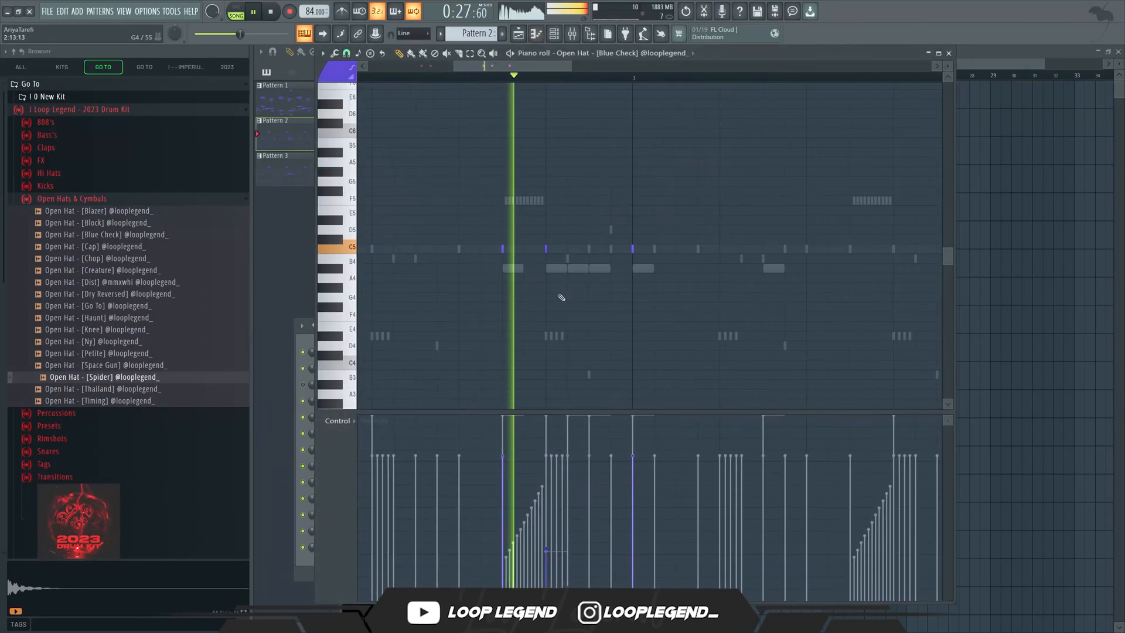
{"action": "key", "text": "space"}
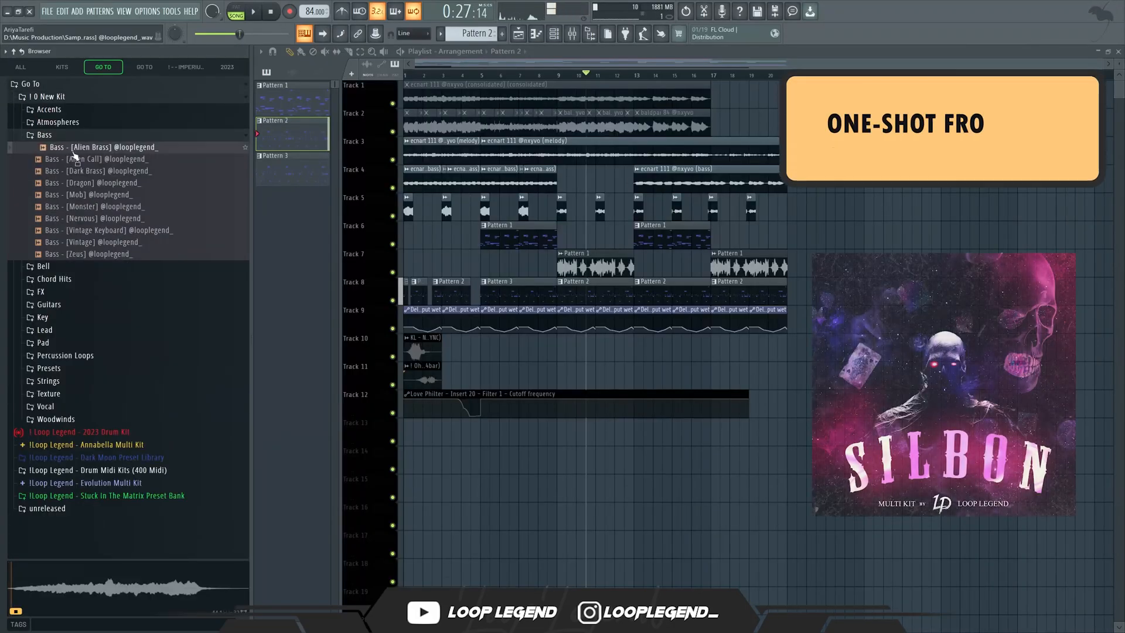
Preview Bass - [Vintage Keyboard] from the kit's Bass folder and open it in a new channel
{"action": "left_click", "coordinate": [97, 230]}
{"action": "right_click", "coordinate": [98, 231]}
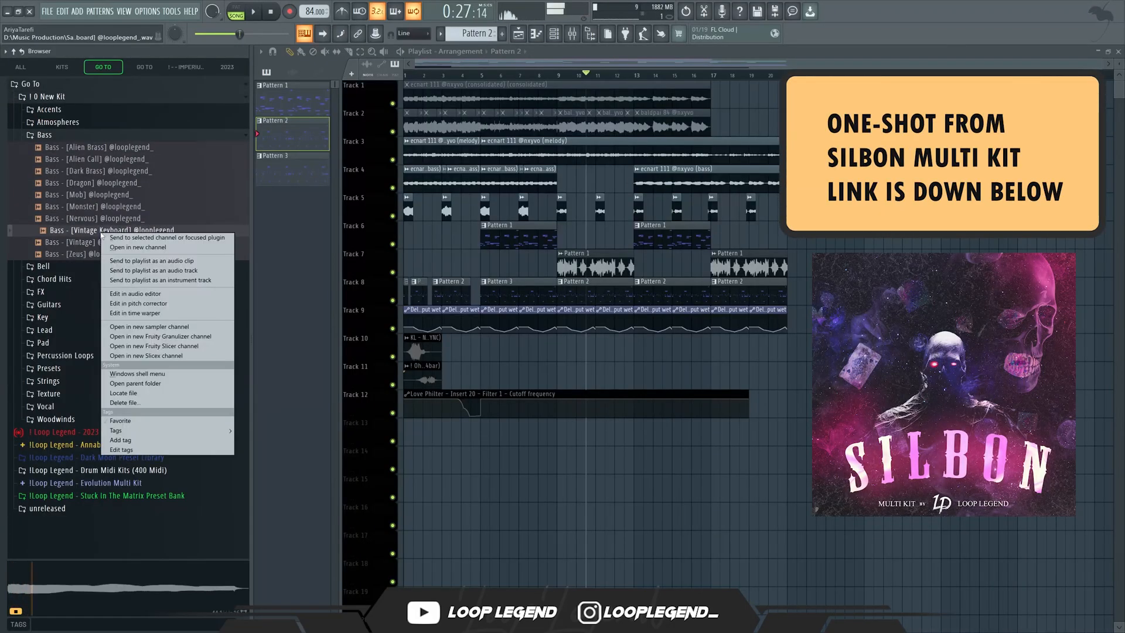
{"action": "left_click", "coordinate": [139, 247]}
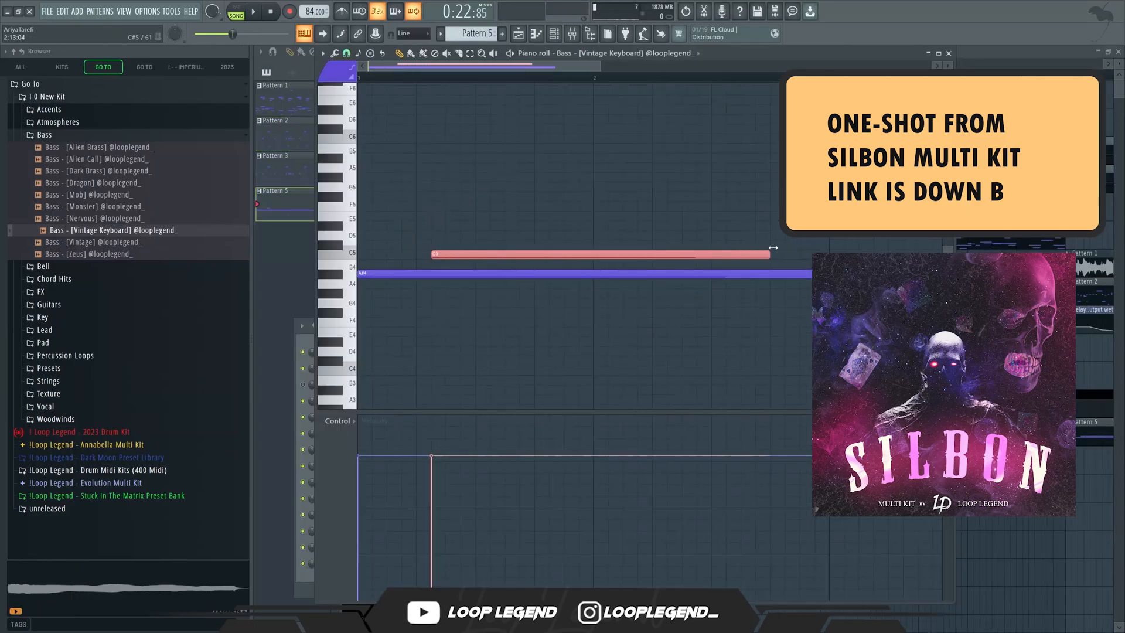
Try lowering the C5 bass note two semitones onto the long A#4 note in the piano roll
{"action": "double_click", "coordinate": [706, 256]}
{"action": "left_click", "coordinate": [500, 308]}
{"action": "key", "text": "Return"}
{"action": "key", "text": "shift+Down"}
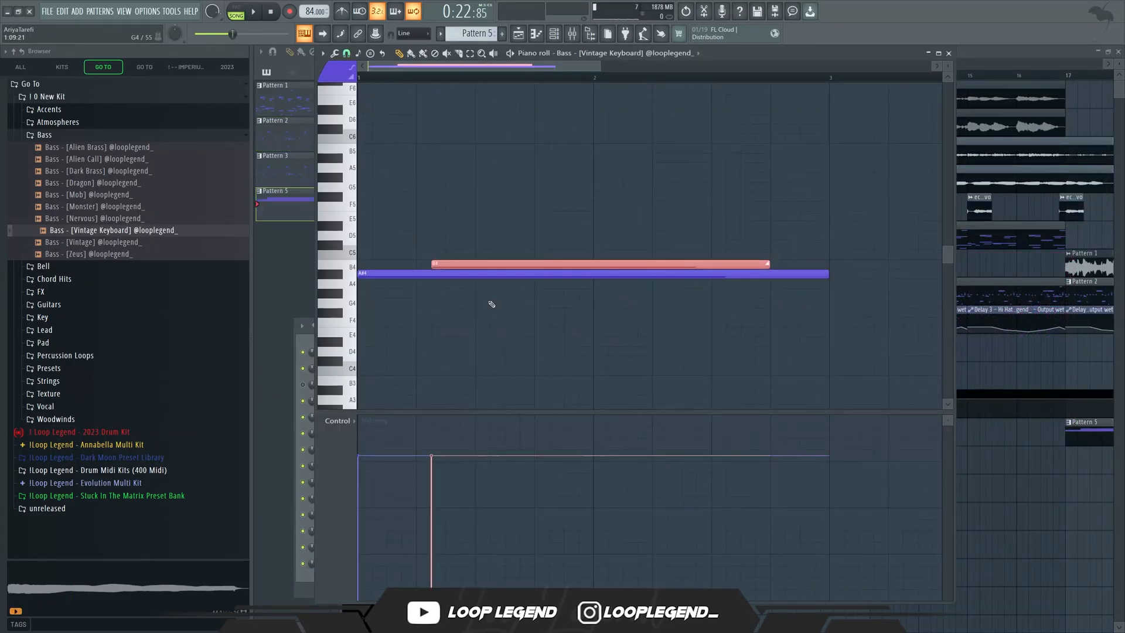
{"action": "key", "text": "shift+Down"}
{"action": "key", "text": "ctrl+d"}
{"action": "key", "text": "space"}
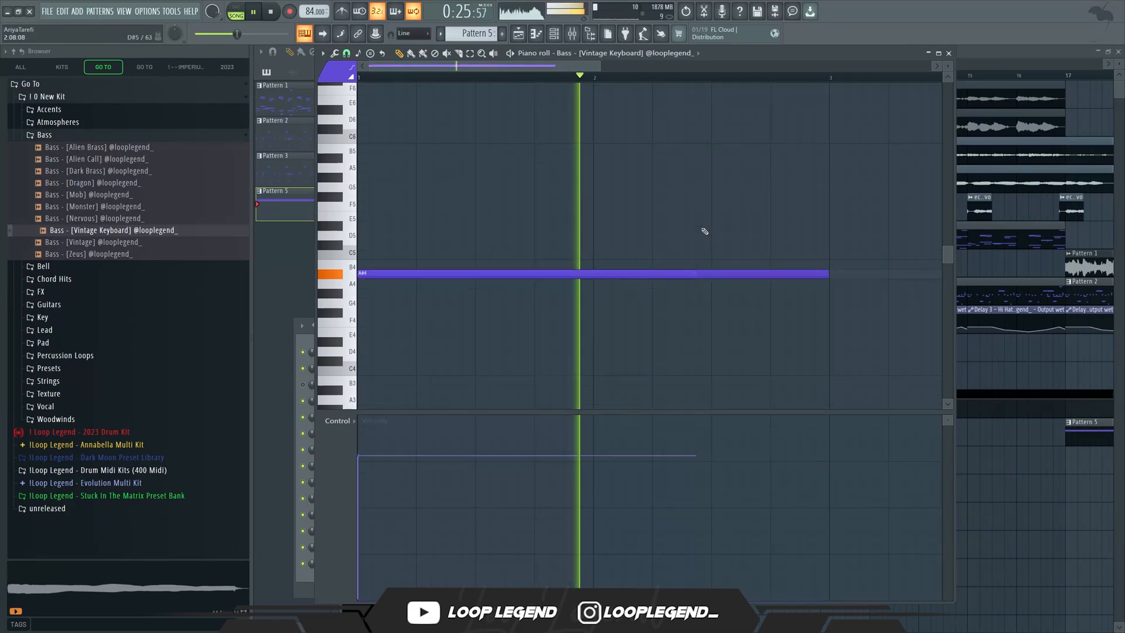
Duplicate the two-bar A#4 bass note in the piano roll so the copy starts at bar 3
{"action": "scroll", "coordinate": [694, 210], "scroll_direction": "down", "scroll_amount": 2}
{"action": "scroll", "coordinate": [685, 221], "scroll_direction": "down", "scroll_amount": 1}
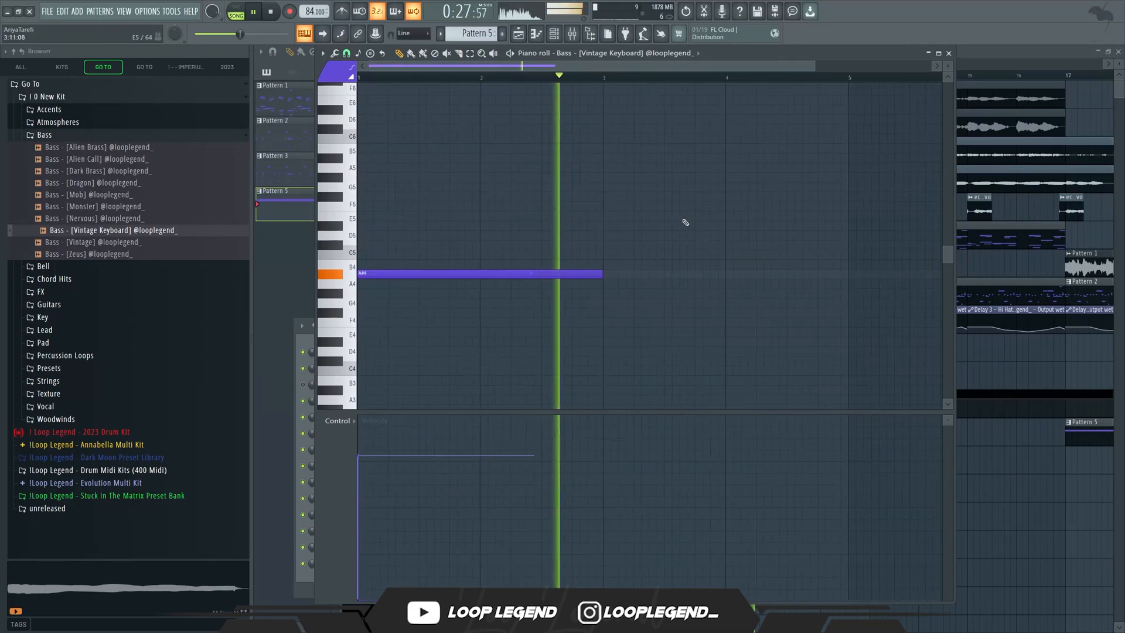
{"action": "key", "text": "ctrl+b"}
{"action": "scroll", "coordinate": [638, 233], "scroll_direction": "down", "scroll_amount": 1}
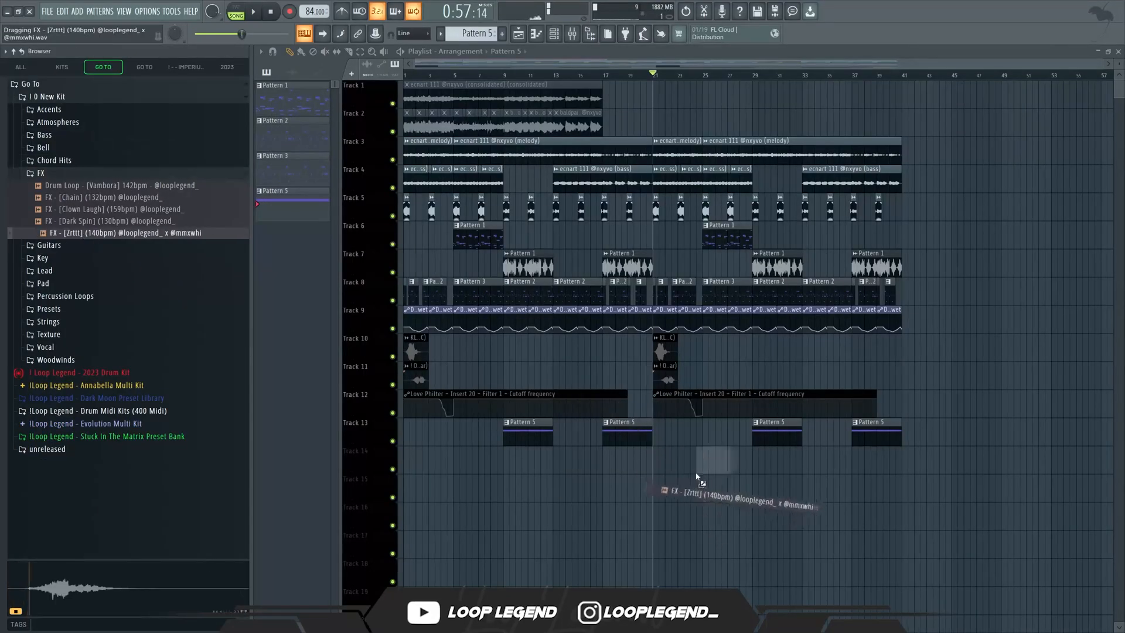
Place FX - [Zrttt] on Track 14 at bar 25 and time-stretch it to two bars
{"action": "left_click_drag", "start_coordinate": [697, 476], "coordinate": [698, 465]}
{"action": "scroll", "coordinate": [721, 465], "scroll_direction": "up", "scroll_amount": 3}
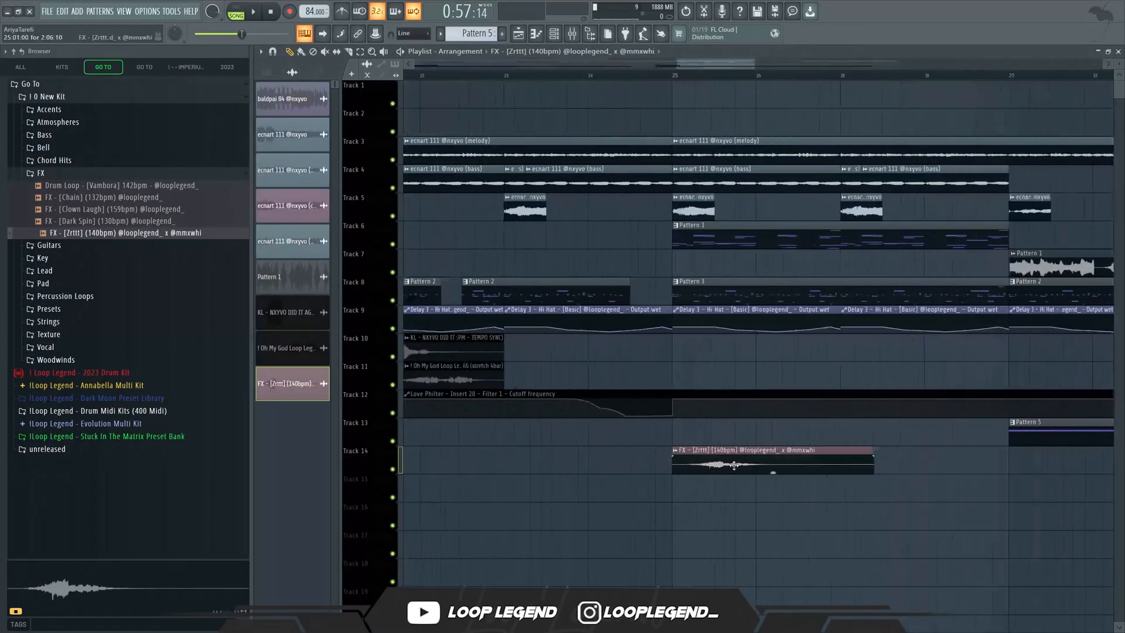
{"action": "double_click", "coordinate": [745, 467]}
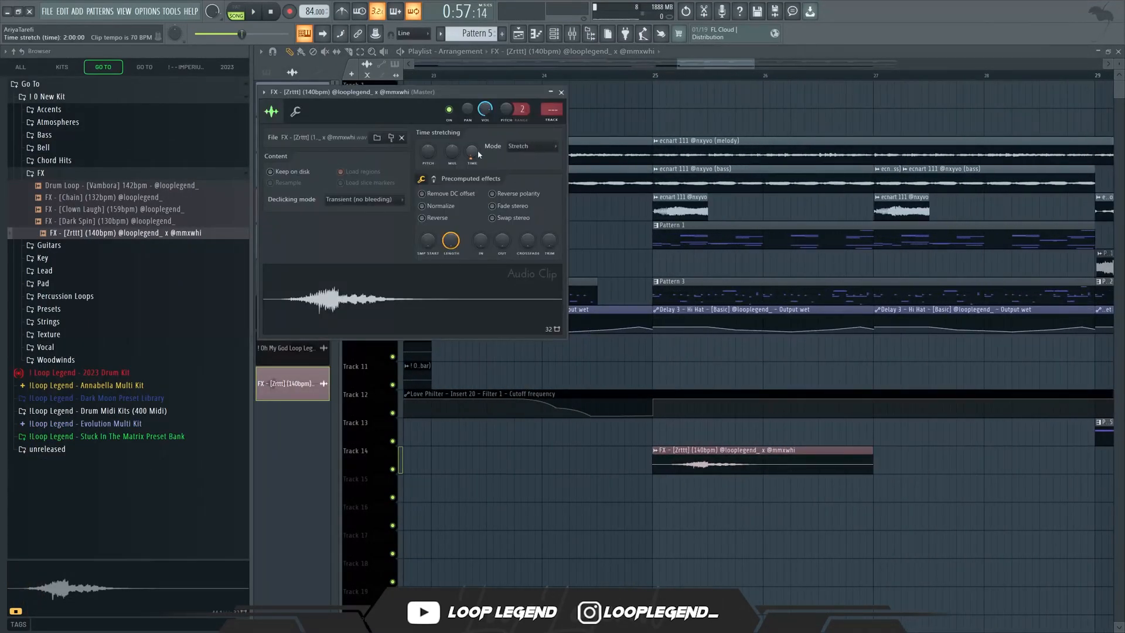
{"action": "left_click", "coordinate": [561, 92]}
{"action": "key", "text": "space"}
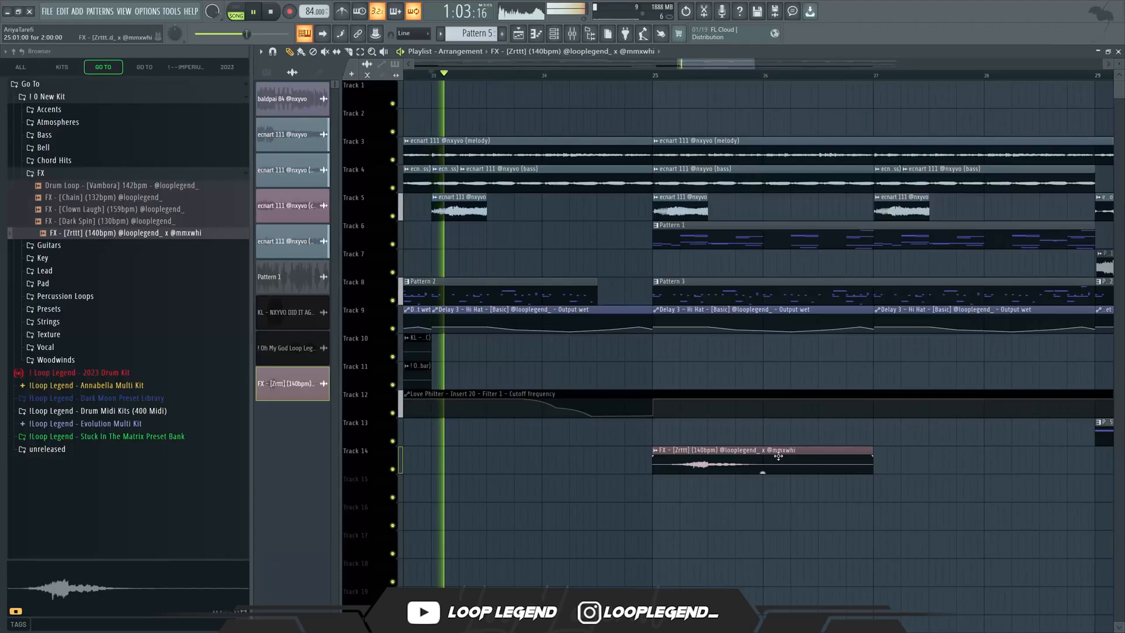
Move the Zrttt FX clip to start midway through bar 24 and lower its channel volume and stretch pitch
{"action": "left_click_drag", "start_coordinate": [764, 464], "coordinate": [709, 463]}
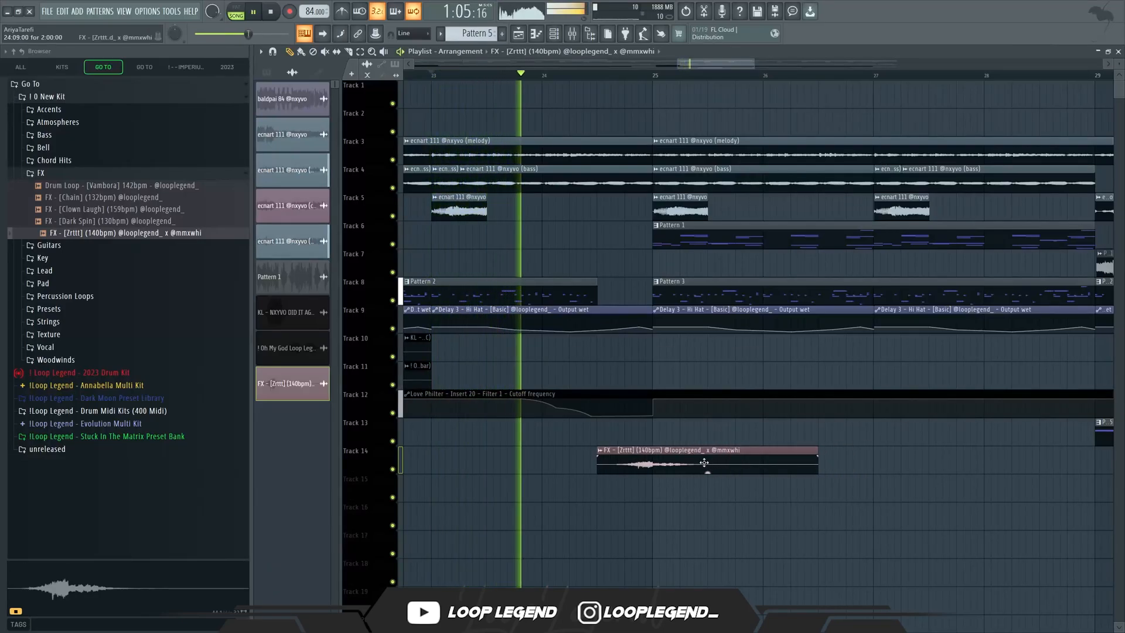
{"action": "double_click", "coordinate": [709, 463]}
{"action": "left_click_drag", "start_coordinate": [484, 106], "coordinate": [484, 118]}
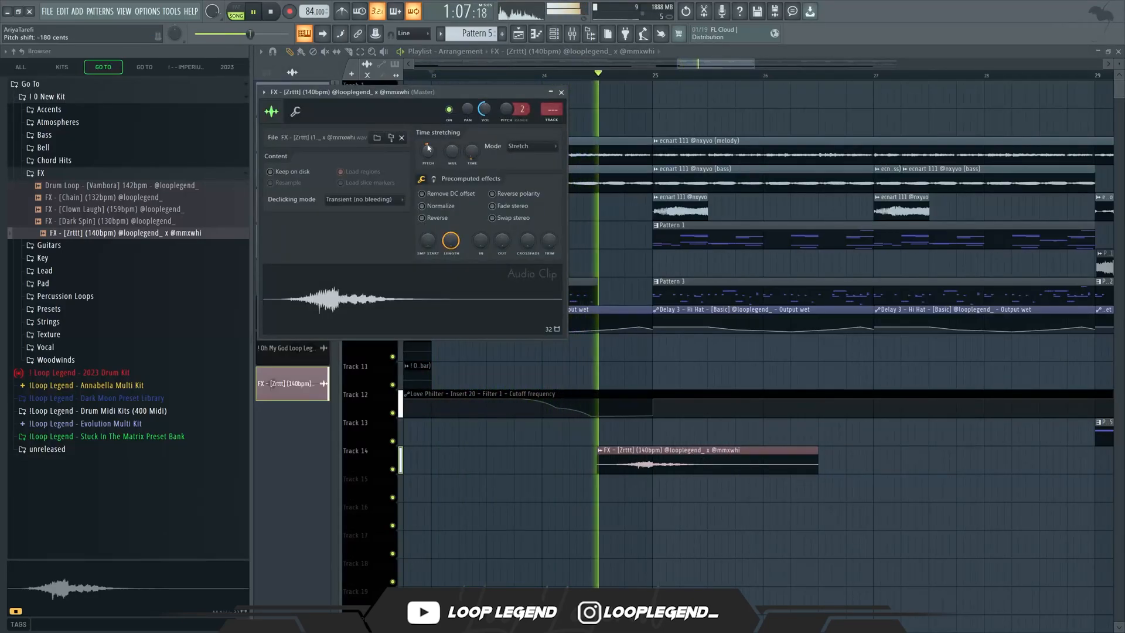
{"action": "left_click_drag", "start_coordinate": [428, 145], "coordinate": [427, 147]}
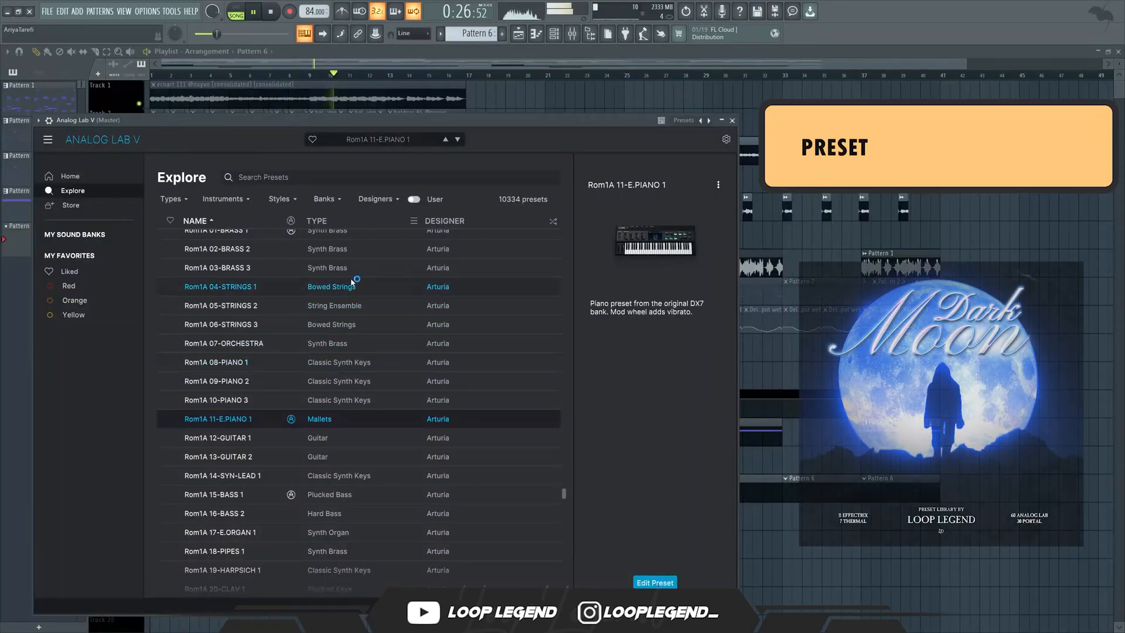
Filter the Analog Lab V presets to the Dark Moon bank and sort them by type
{"action": "left_click", "coordinate": [324, 198]}
{"action": "left_click", "coordinate": [289, 252]}
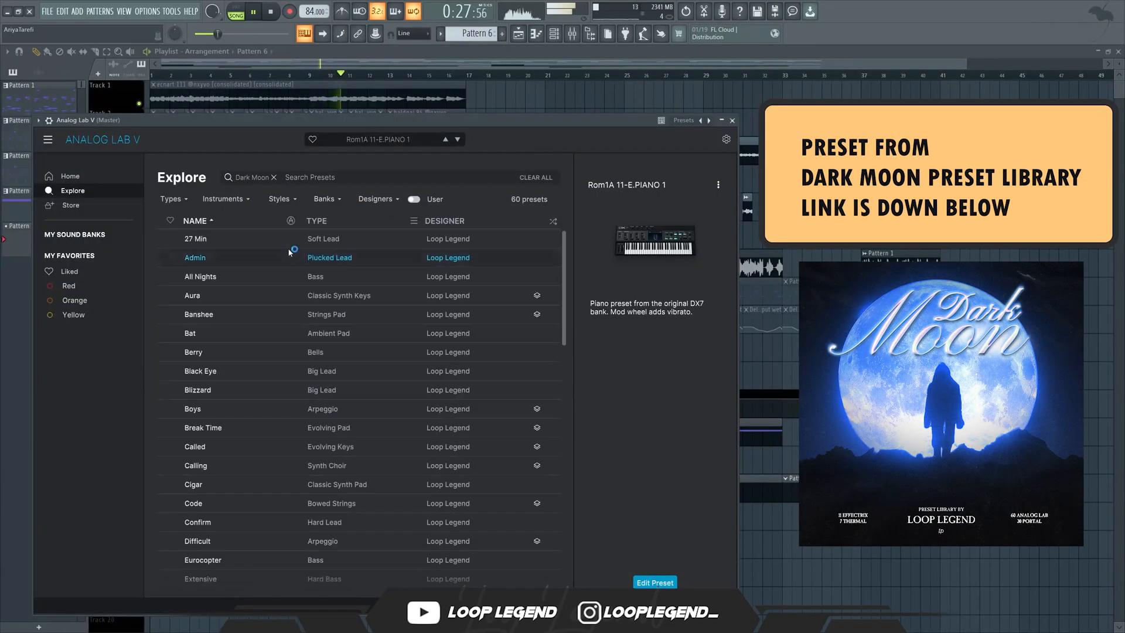
{"action": "left_click", "coordinate": [317, 221]}
{"action": "scroll", "coordinate": [348, 357], "scroll_direction": "down", "scroll_amount": 3}
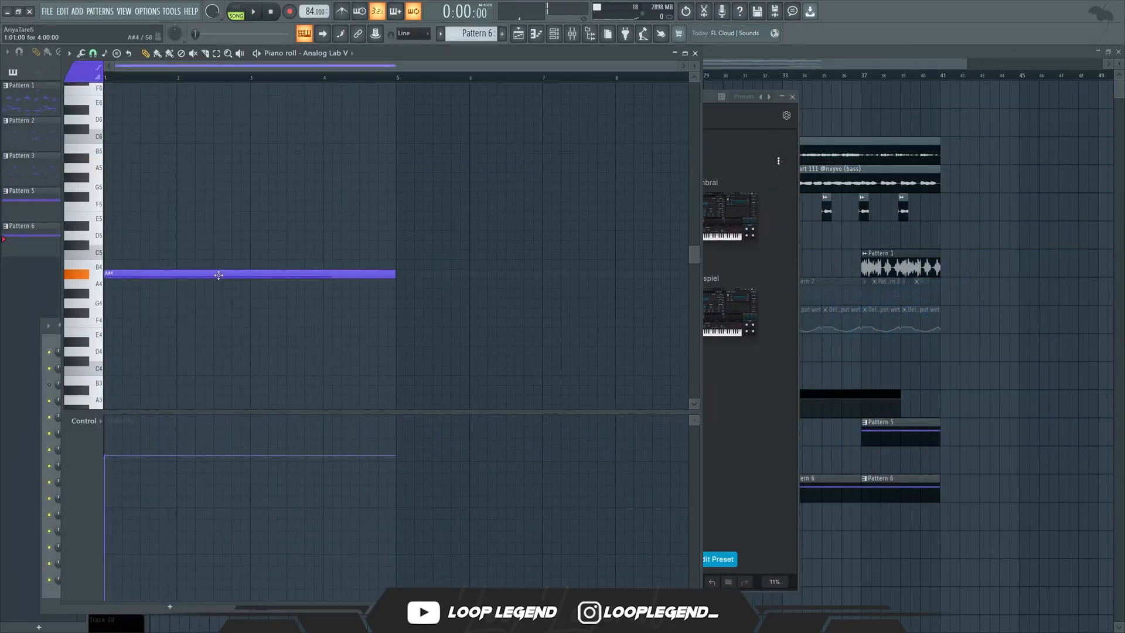
Copy the four-bar A#4 note up an octave to A#5 and duplicate both notes over the following four bars
{"action": "mouse_move", "coordinate": [219, 275]}
{"action": "left_mouse_down"}
{"action": "mouse_move", "coordinate": [178, 150]}
{"action": "mouse_move", "coordinate": [121, 165]}
{"action": "left_mouse_up"}
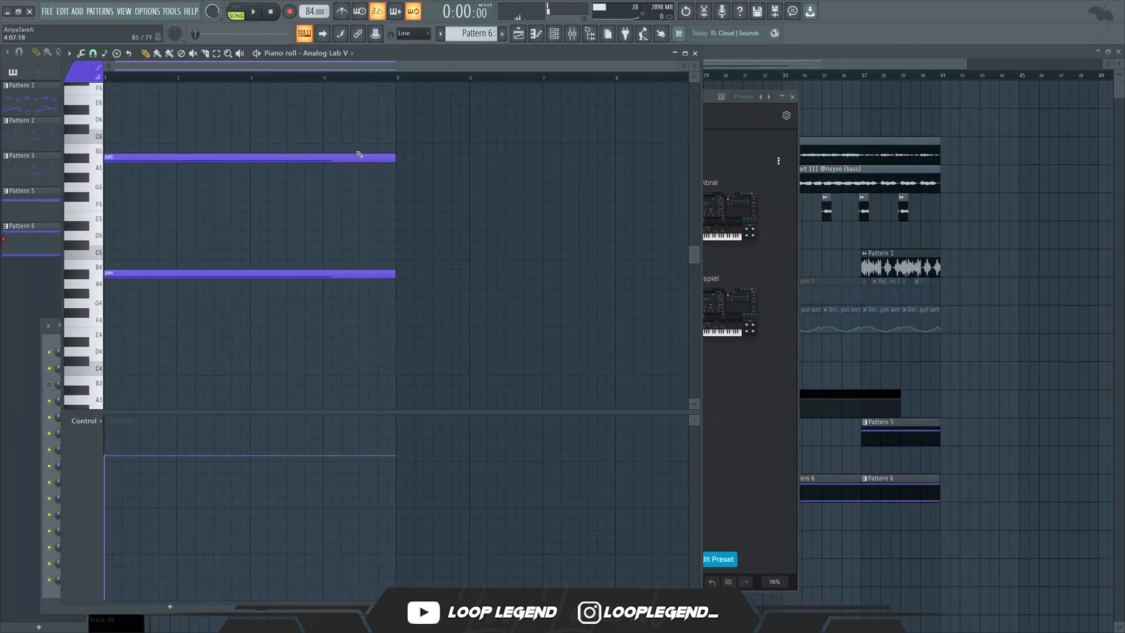
{"action": "key", "text": "ctrl+b"}
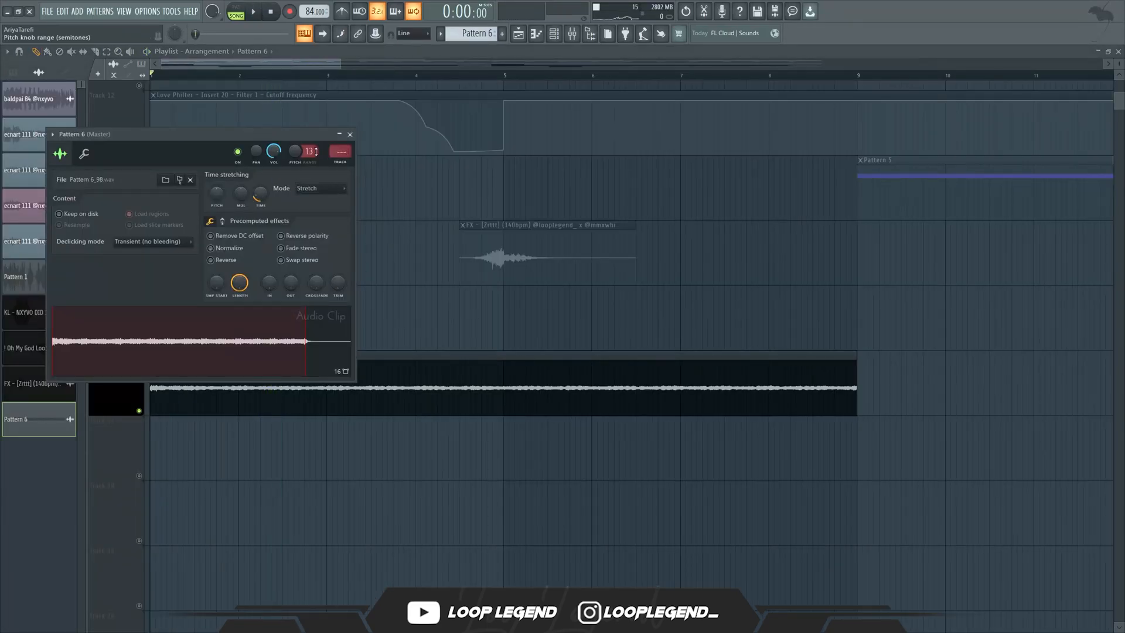
Create a channel pitch automation clip for the Pattern 6 audio at a 12-semitone range and set declicking to Generic (bleeding)
{"action": "right_click", "coordinate": [304, 154]}
{"action": "left_click", "coordinate": [334, 228]}
{"action": "left_click", "coordinate": [166, 241]}
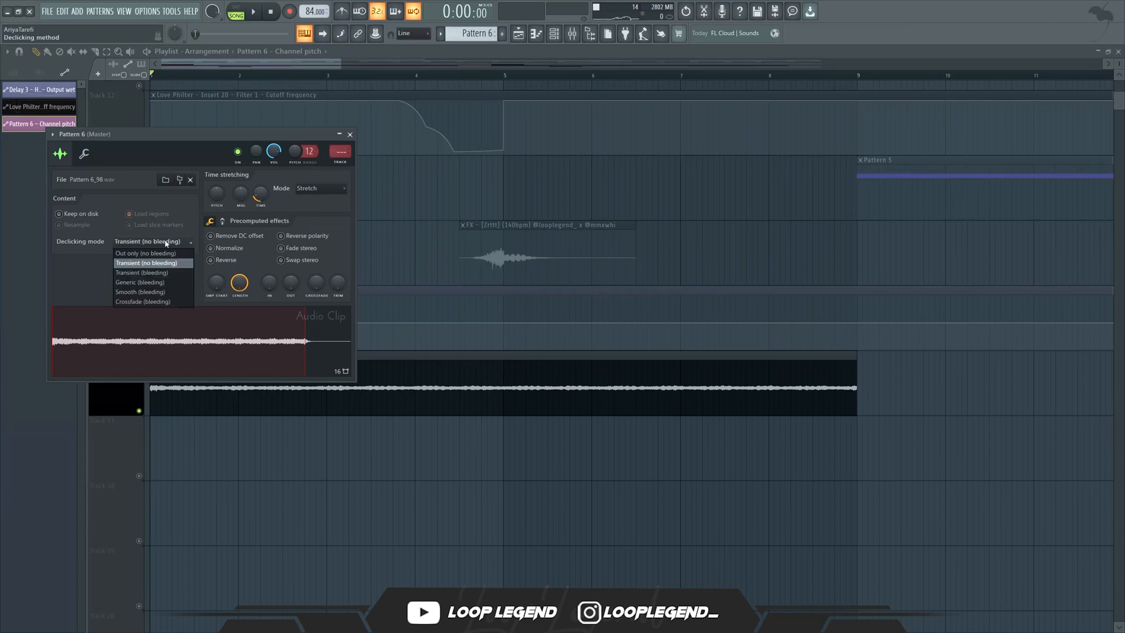
{"action": "left_click", "coordinate": [153, 302]}
{"action": "key", "text": "Escape"}
Set the pitch automation to 0% from the clip start until 1:10:00, curving up to 50% at bar 2
{"action": "right_click", "coordinate": [153, 319]}
{"action": "left_click", "coordinate": [184, 491]}
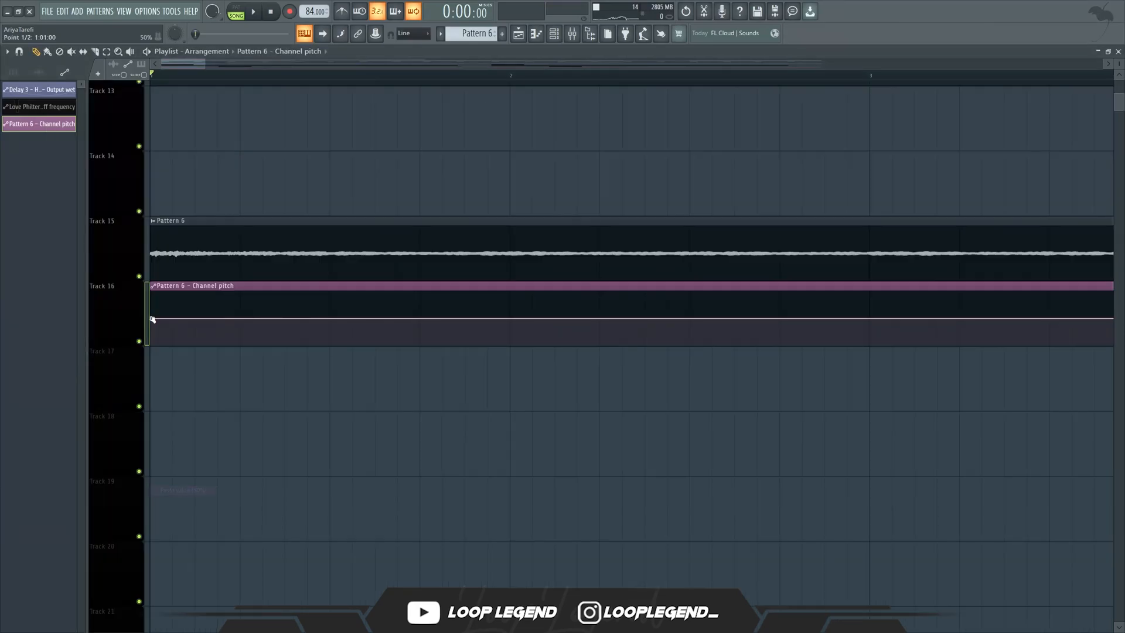
{"action": "left_click_drag", "start_coordinate": [152, 320], "coordinate": [394, 358]}
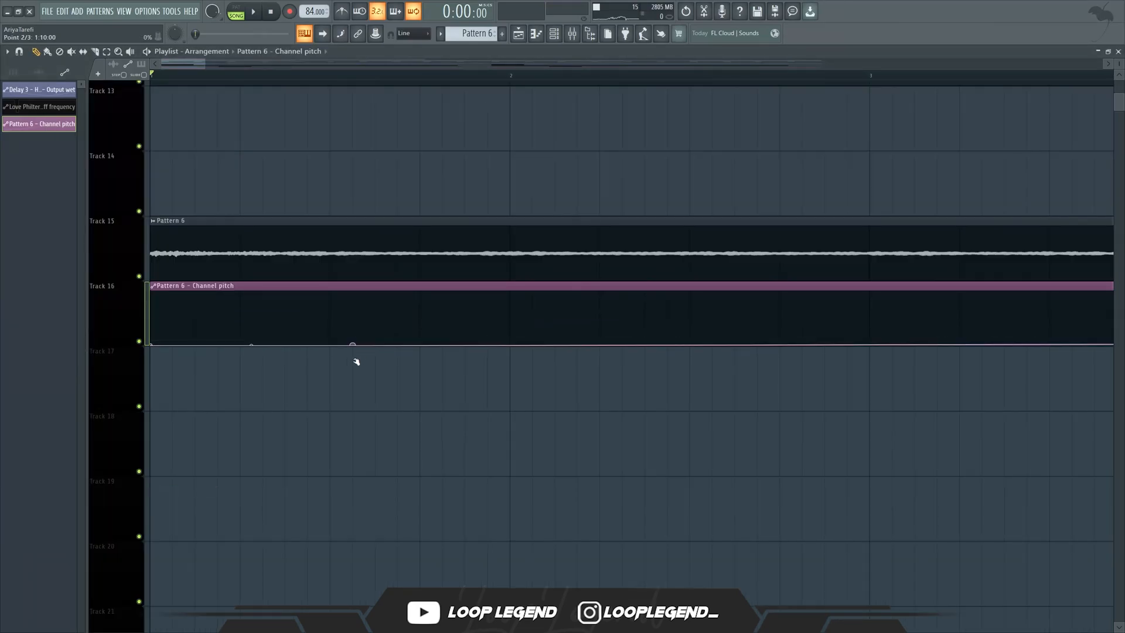
{"action": "right_click", "coordinate": [509, 323]}
{"action": "right_click", "coordinate": [510, 323]}
{"action": "left_click", "coordinate": [542, 494]}
{"action": "key", "text": "space"}
Add a point at bar 3 of the Pattern 6 pitch automation and paste the copied 50% value into it
{"action": "scroll", "coordinate": [363, 438], "scroll_direction": "down", "scroll_amount": 2}
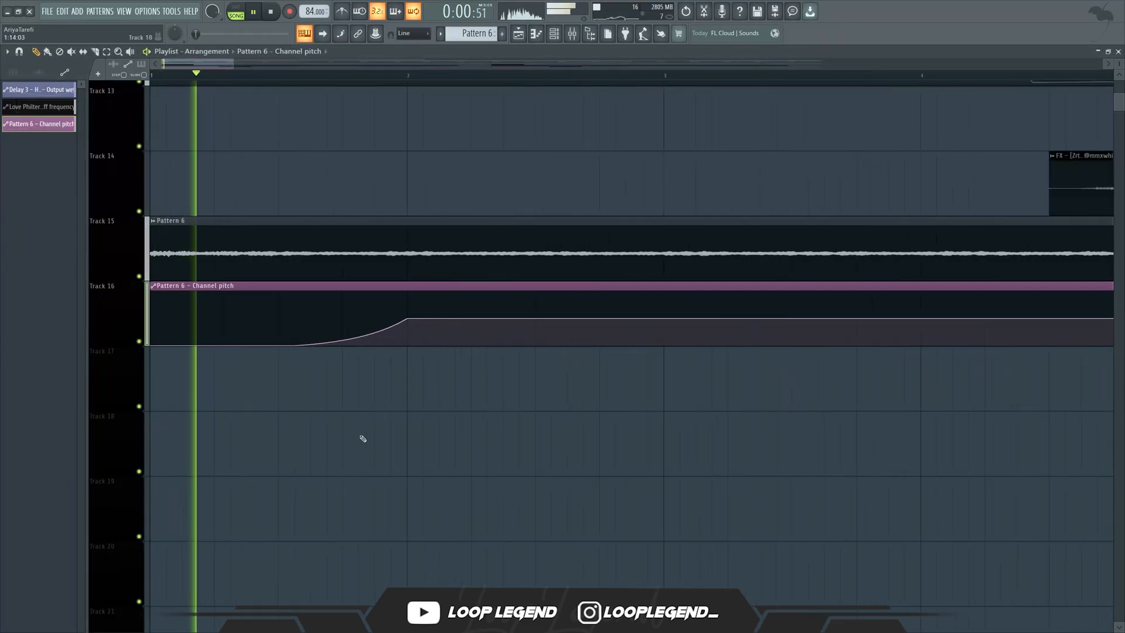
{"action": "scroll", "coordinate": [362, 438], "scroll_direction": "down", "scroll_amount": 1}
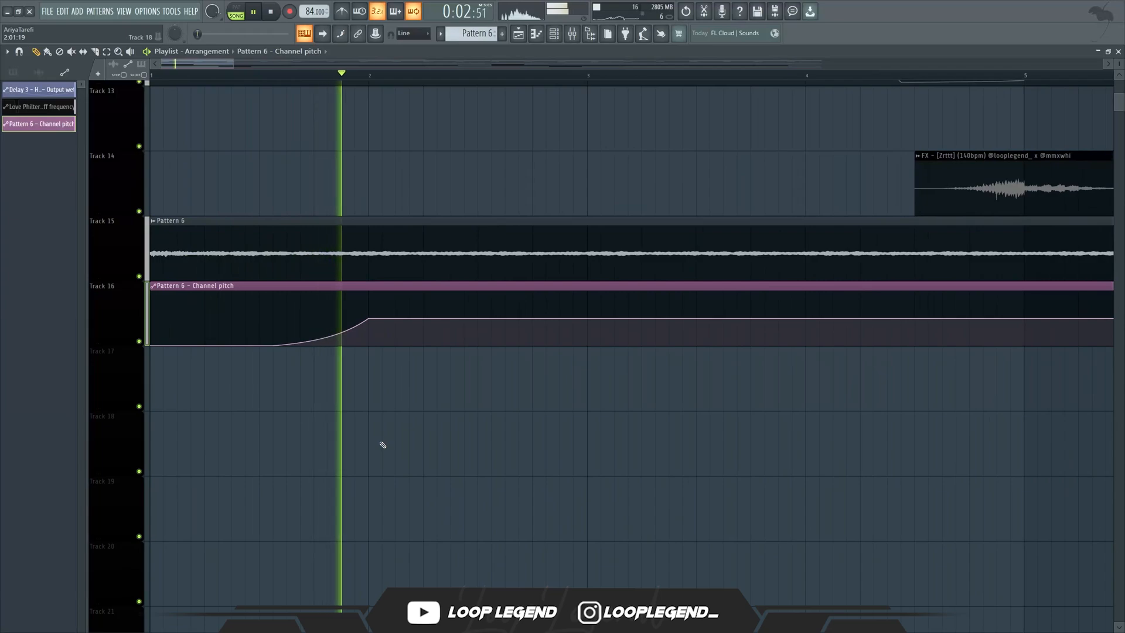
{"action": "scroll", "coordinate": [394, 435], "scroll_direction": "down", "scroll_amount": 2}
{"action": "right_click", "coordinate": [389, 326]}
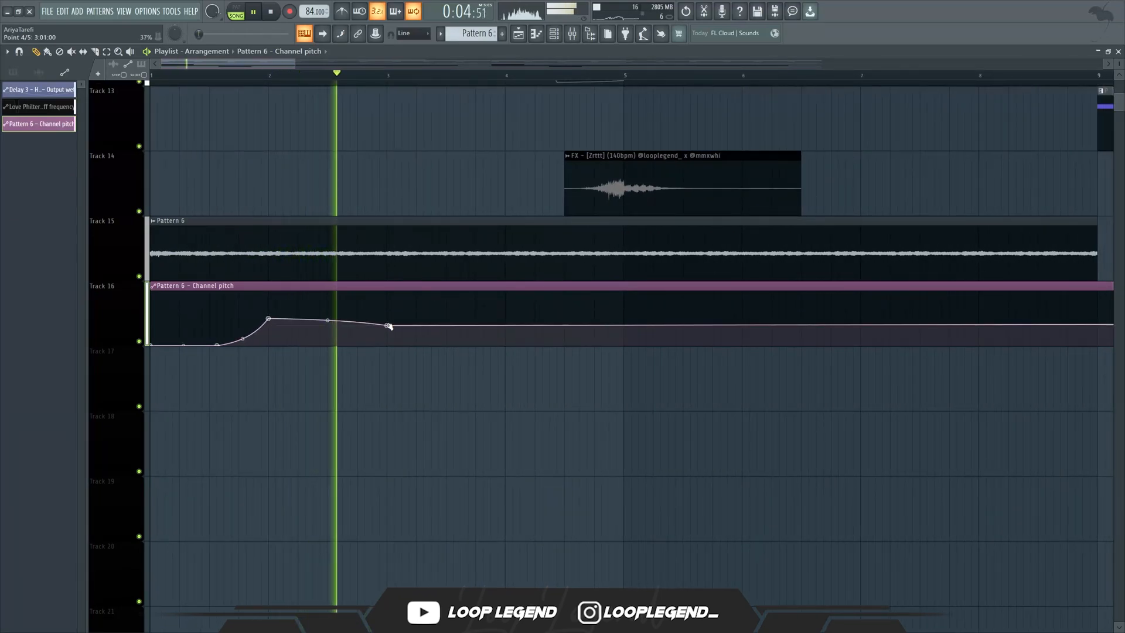
{"action": "right_click", "coordinate": [388, 326]}
{"action": "key", "text": "space"}
{"action": "right_click", "coordinate": [387, 327]}
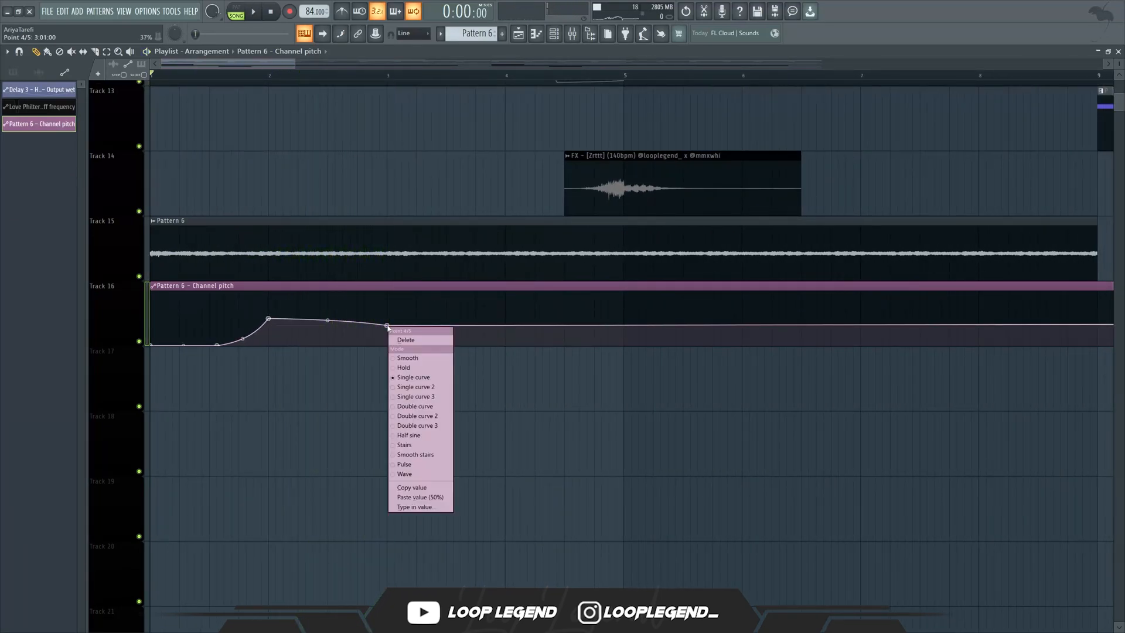
{"action": "key", "text": "v"}
{"action": "key", "text": "space"}
Dip the pitch automation from 50% late in bar 2 to 0% right before bar 3, with the curve tension at about 64%
{"action": "right_click", "coordinate": [379, 325]}
{"action": "left_click_drag", "start_coordinate": [380, 325], "coordinate": [379, 366]}
{"action": "right_click", "coordinate": [351, 317]}
{"action": "right_click", "coordinate": [350, 317]}
{"action": "key", "text": "v"}
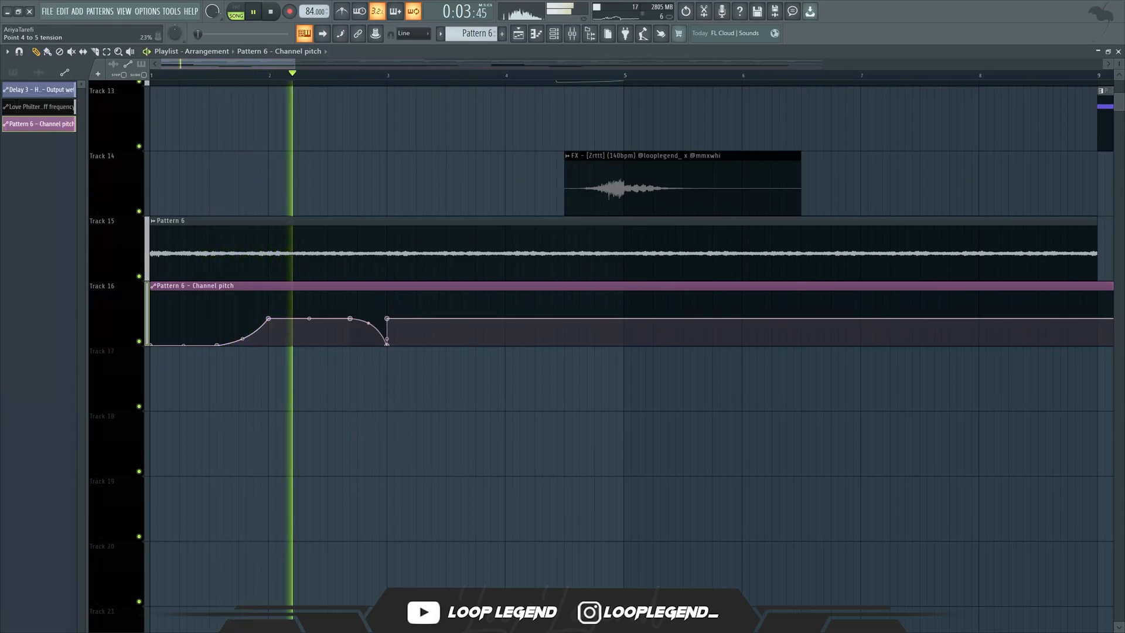
{"action": "left_click_drag", "start_coordinate": [368, 323], "coordinate": [368, 319]}
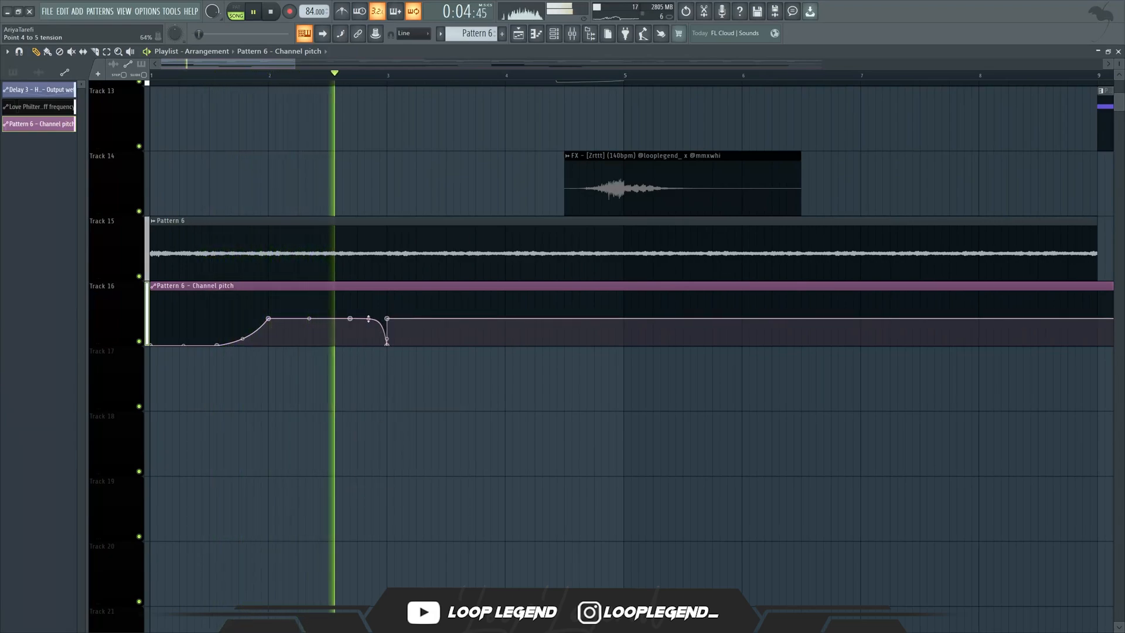
Hold the pitch automation at 50% until late in bar 3, drop it to 0% at bar 4, and play from bar 3
{"action": "right_click", "coordinate": [490, 320]}
{"action": "right_click", "coordinate": [489, 321]}
{"action": "left_click", "coordinate": [515, 491]}
{"action": "right_click", "coordinate": [505, 344]}
{"action": "key", "text": "space"}
{"action": "scroll", "coordinate": [386, 67], "scroll_direction": "down", "scroll_amount": 1}
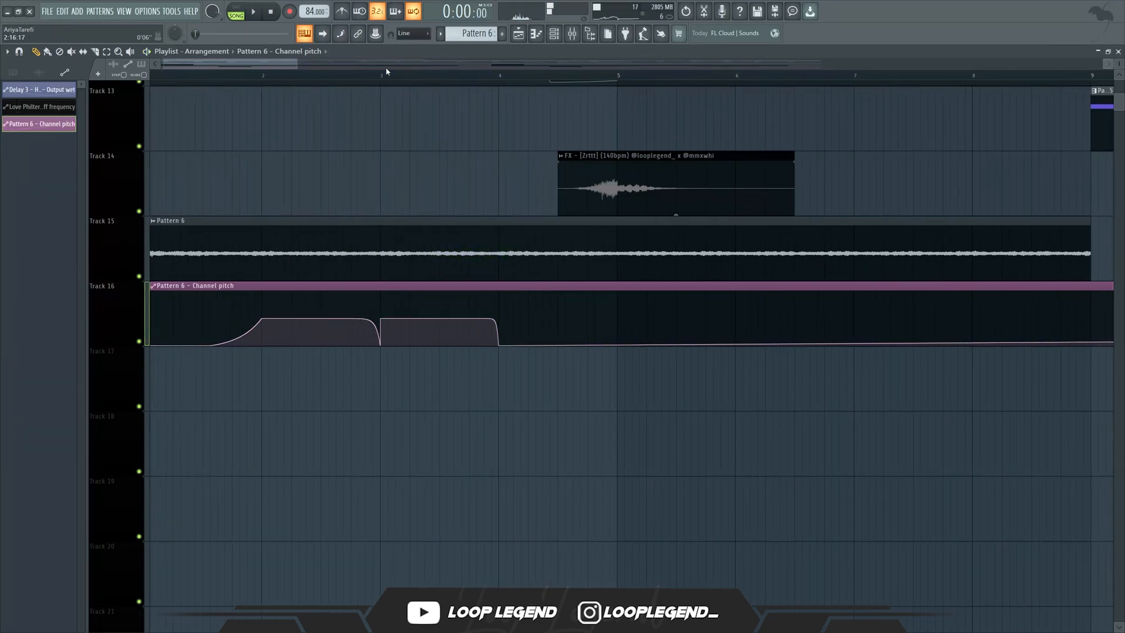
{"action": "left_click", "coordinate": [380, 74]}
{"action": "key", "text": "space"}
{"action": "scroll", "coordinate": [426, 305], "scroll_direction": "up", "scroll_amount": 4}
{"action": "key", "text": "space"}
Normalize the Pattern 6 audio clip and lower its channel volume to about 6%
{"action": "left_click", "coordinate": [461, 256]}
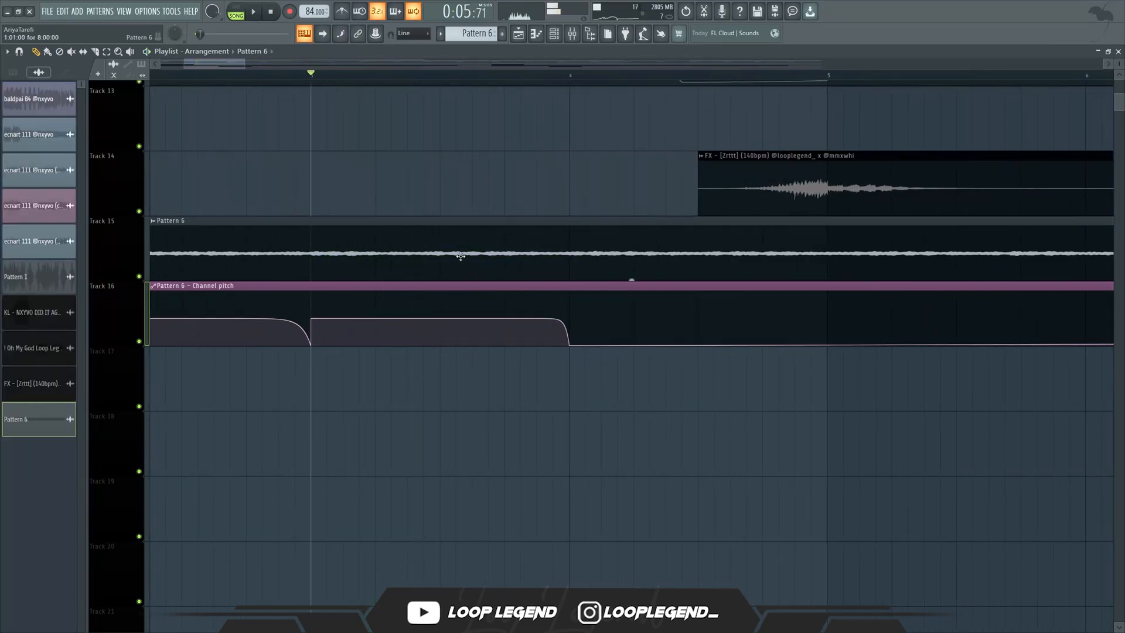
{"action": "double_click", "coordinate": [460, 256]}
{"action": "left_click", "coordinate": [227, 248]}
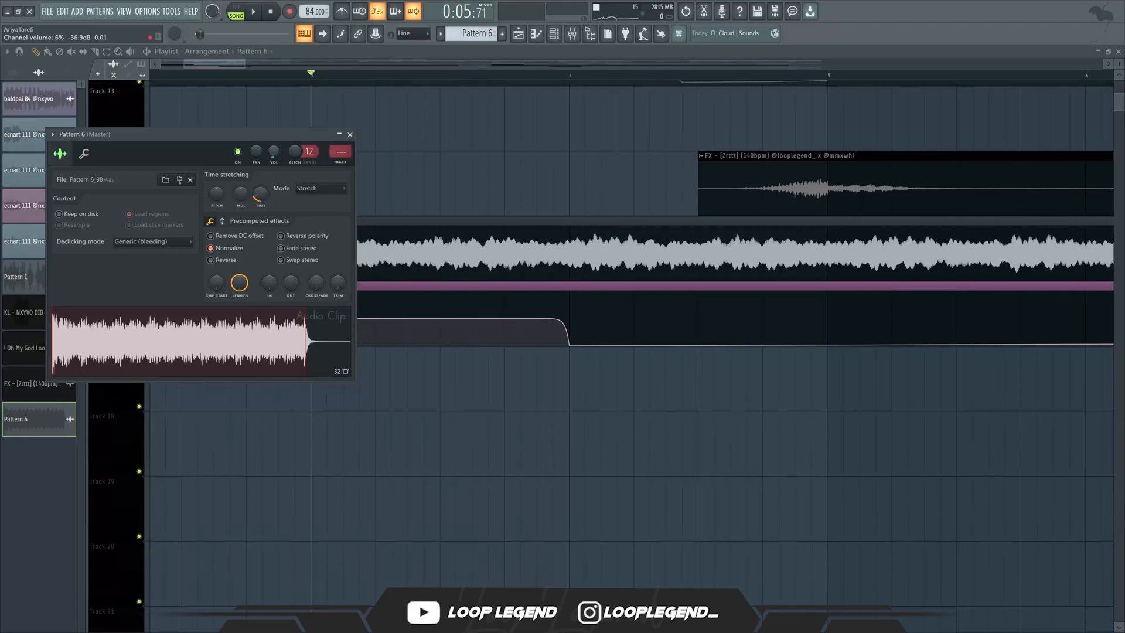
{"action": "key", "text": "space"}
{"action": "left_click", "coordinate": [678, 261]}
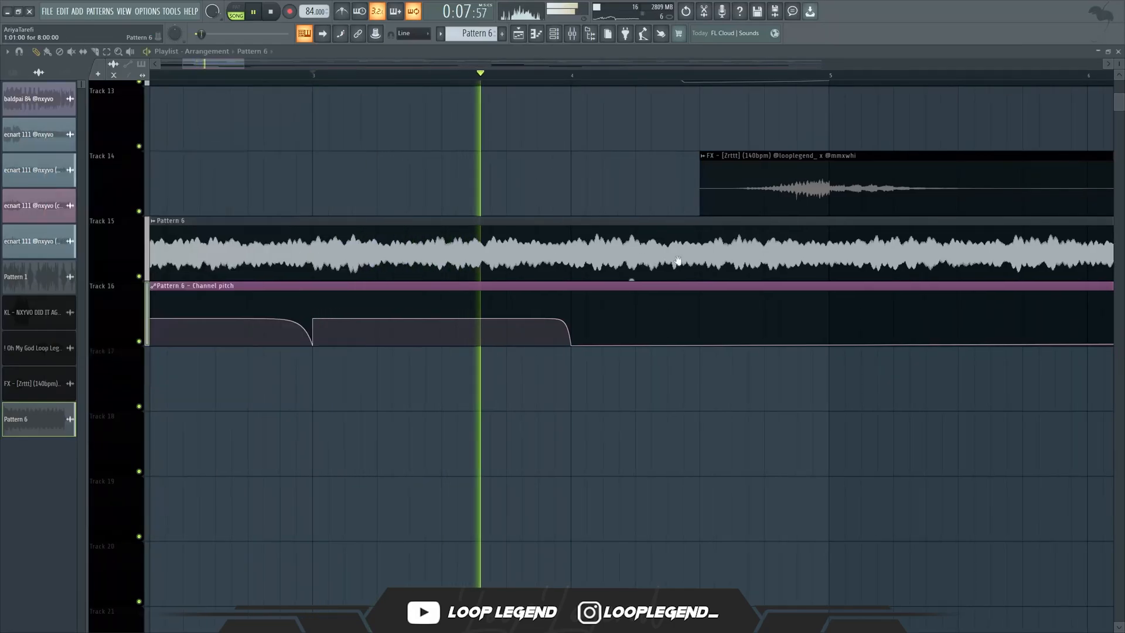
Add a 26% point at bar 5 of the pitch automation, curving up from 0% at bar 4
{"action": "scroll", "coordinate": [678, 261], "scroll_direction": "up", "scroll_amount": 2}
{"action": "right_click", "coordinate": [800, 344]}
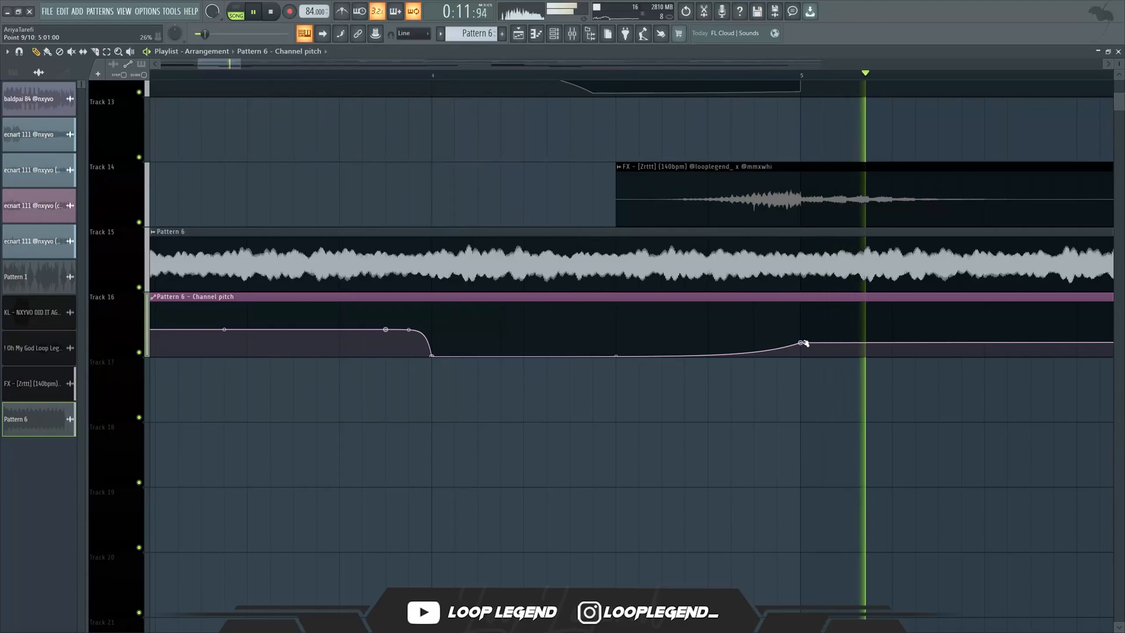
{"action": "key", "text": "space"}
Delete the last point of the Pattern 6 pitch automation, duplicate the automation clip, and play the arrangement
{"action": "scroll", "coordinate": [731, 346], "scroll_direction": "down", "scroll_amount": 6}
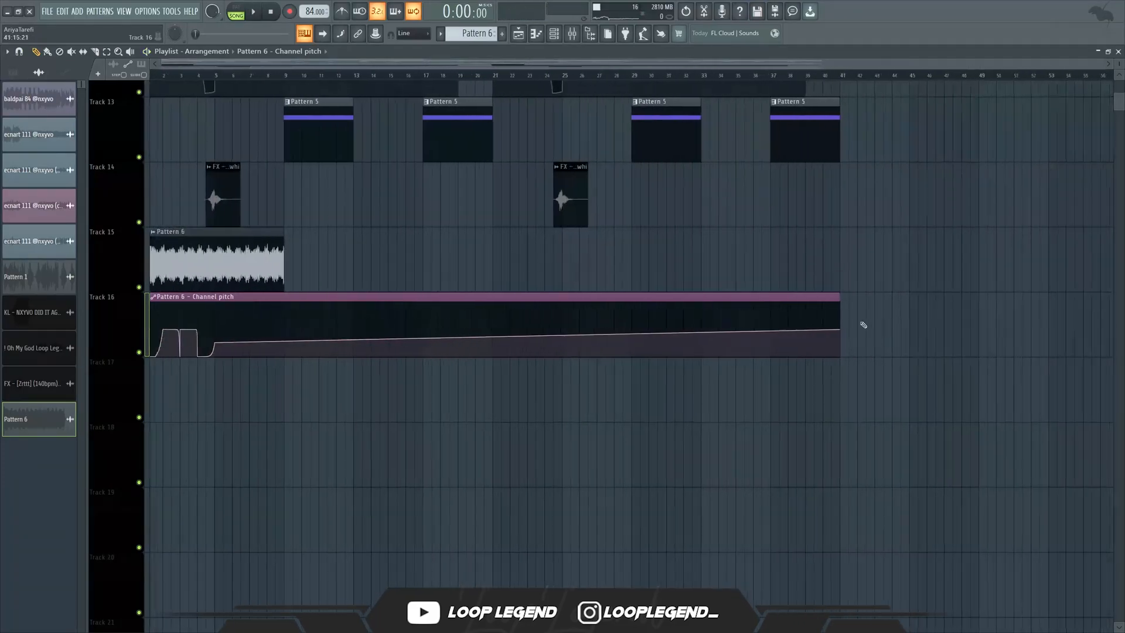
{"action": "right_click", "coordinate": [826, 329]}
{"action": "left_click", "coordinate": [845, 343]}
{"action": "left_click", "coordinate": [199, 317], "text": "ctrl"}
{"action": "key", "text": "ctrl+b"}
{"action": "key", "text": "space"}
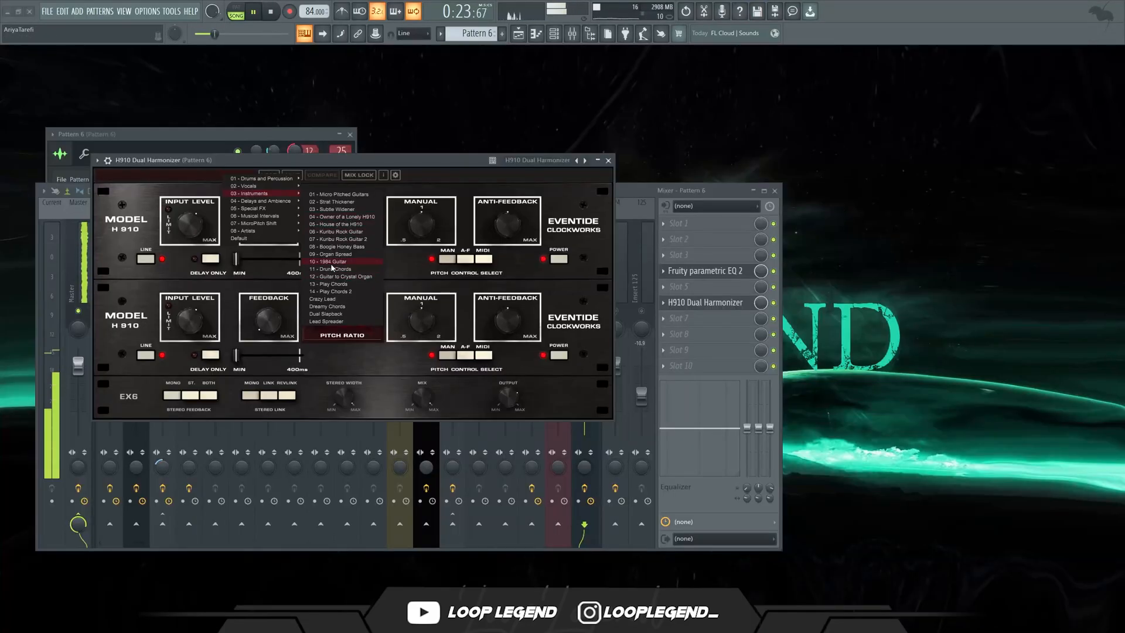
Load the 1984 Guitar preset in the H910 Dual Harmonizer and add Hyper Chorus to the Pattern 6 mixer insert
{"action": "left_click", "coordinate": [331, 263]}
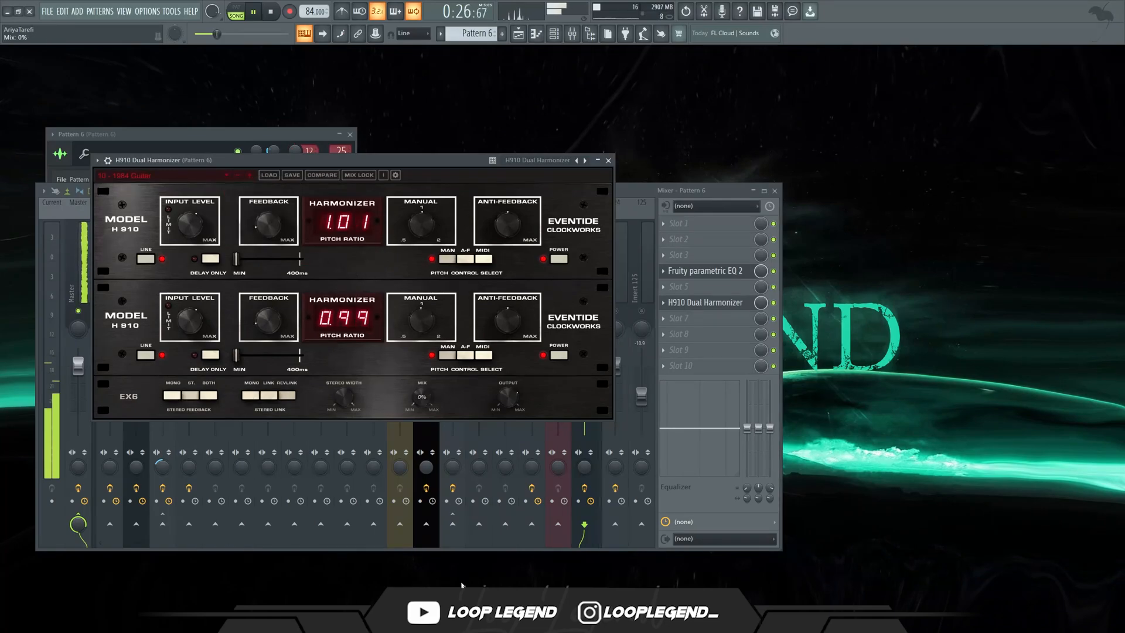
{"action": "left_click", "coordinate": [705, 337]}
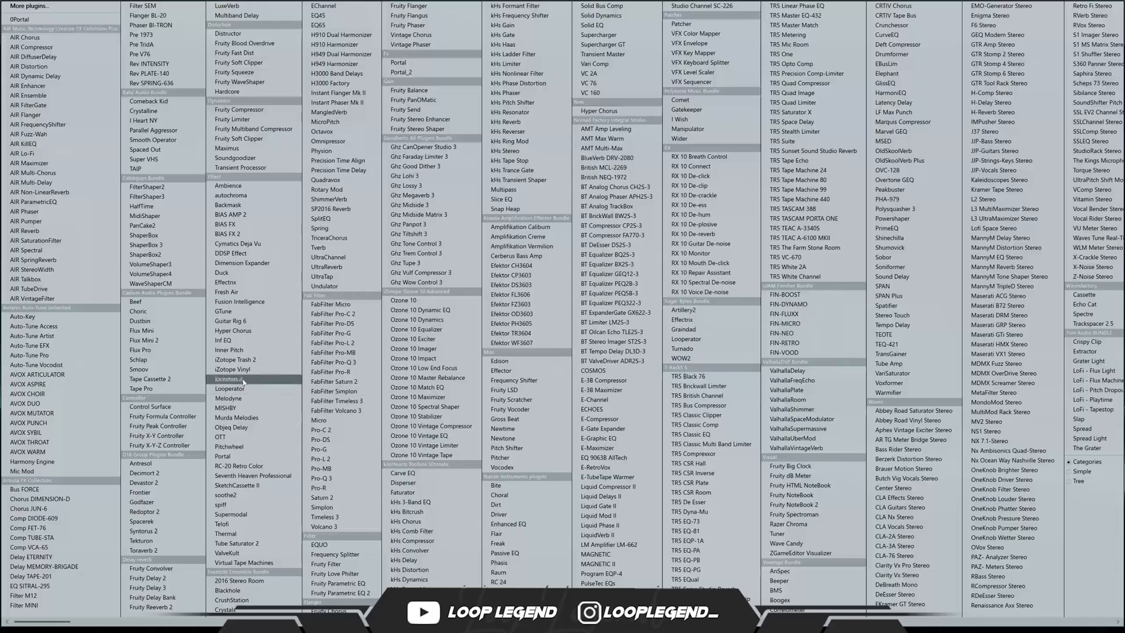
{"action": "left_click", "coordinate": [241, 333]}
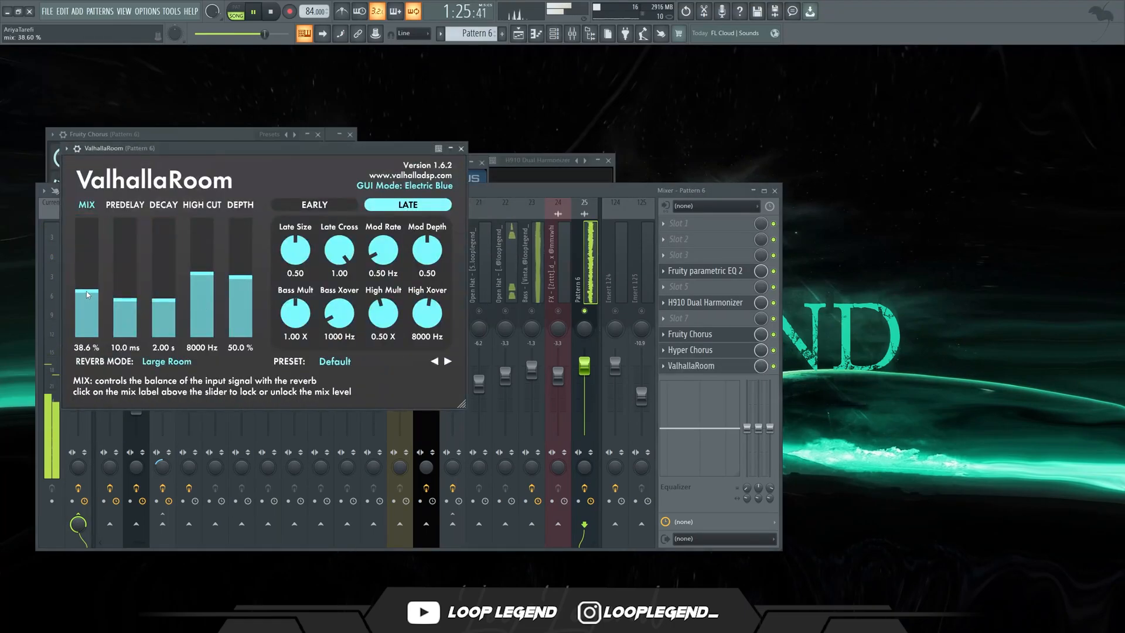
Shorten the decay and reduce the mix of ValhallaRoom on the Pattern 6 insert
{"action": "left_click_drag", "start_coordinate": [164, 306], "coordinate": [167, 321]}
{"action": "left_click_drag", "start_coordinate": [96, 293], "coordinate": [99, 305]}
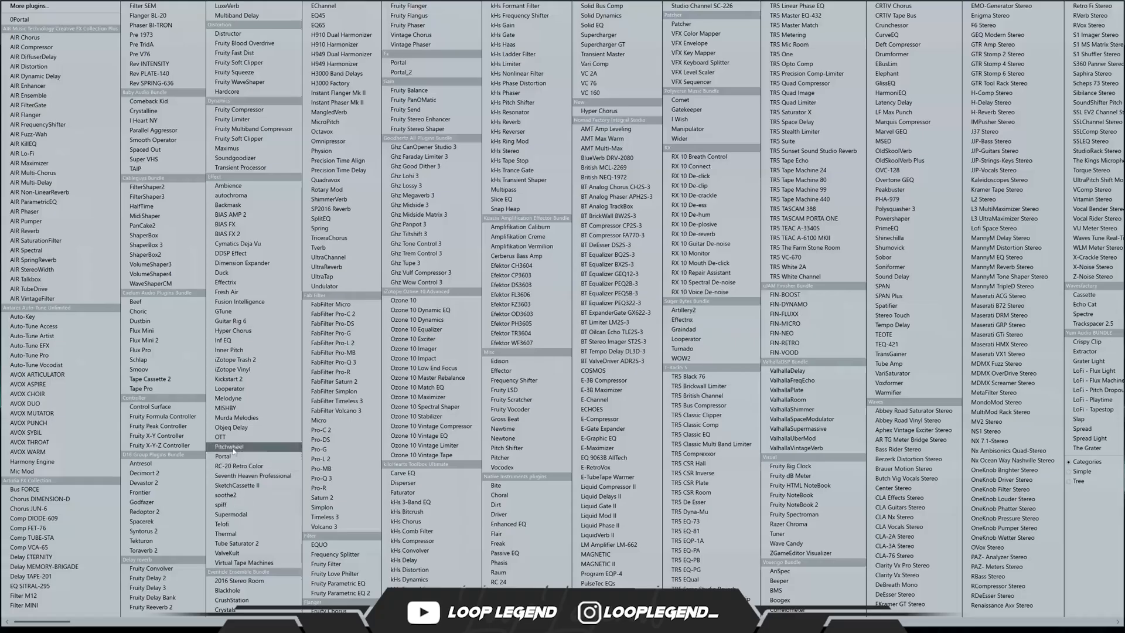
Add Pitchwheel to the Pattern 6 insert ahead of Fruity Chorus, with its range at 24 and its wheel turned toward lower pitch
{"action": "left_click", "coordinate": [238, 448]}
{"action": "left_click", "coordinate": [72, 157]}
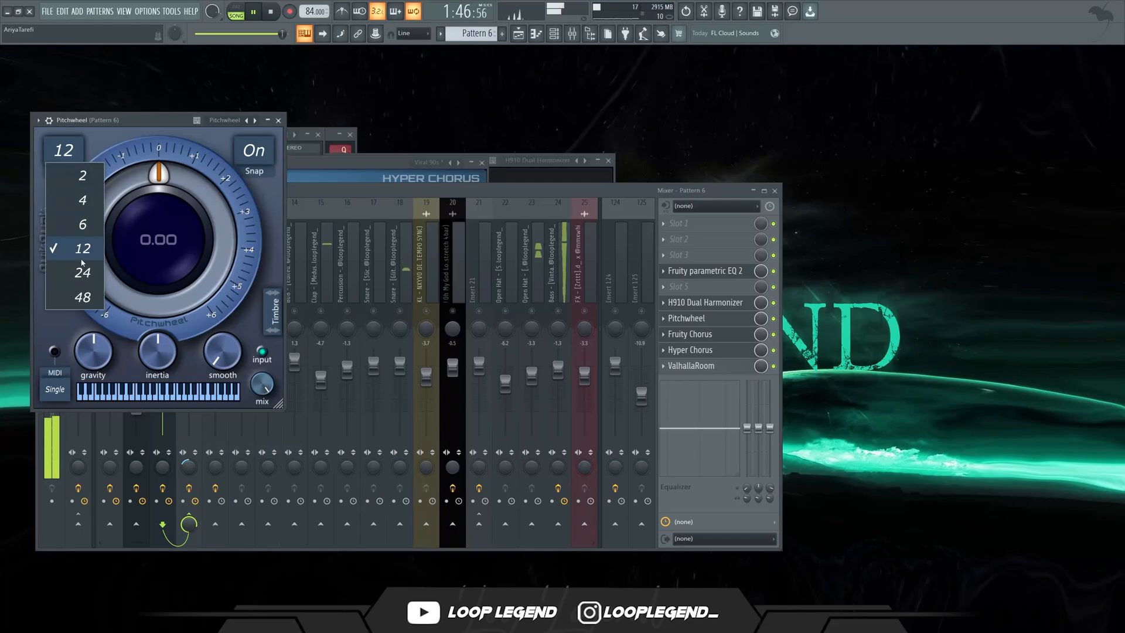
{"action": "left_click", "coordinate": [80, 271]}
{"action": "left_click_drag", "start_coordinate": [158, 174], "coordinate": [121, 293]}
{"action": "left_click", "coordinate": [278, 120]}
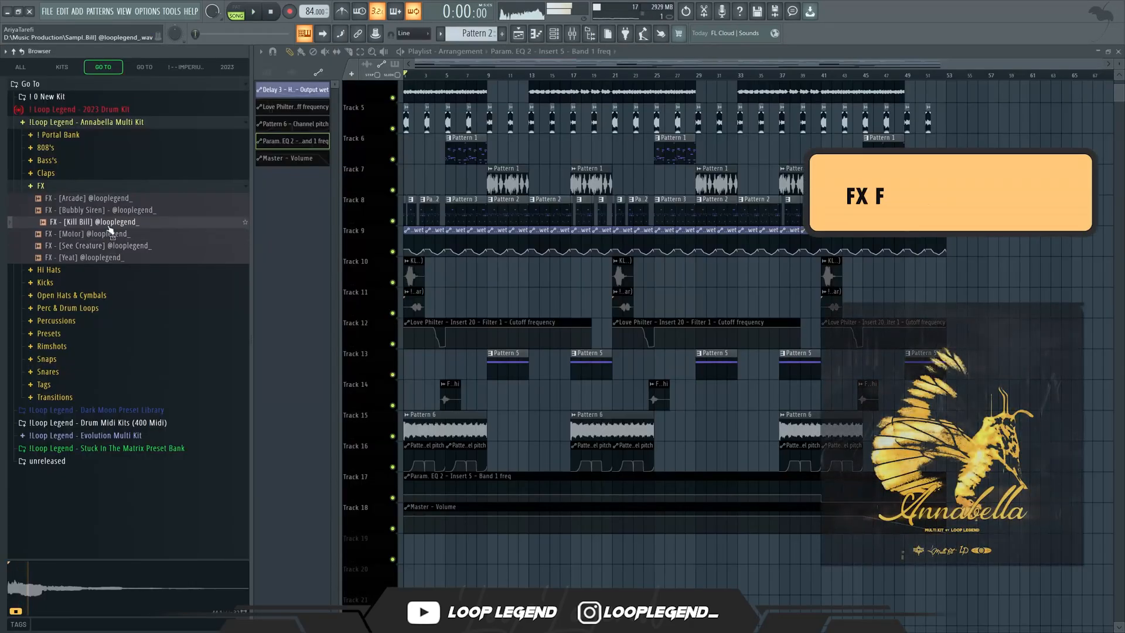
Choose the FX - [Arcade] sample, set its clip's time-stretching mode to Stretch, and play the arrangement
{"action": "key", "text": "Up"}
{"action": "key", "text": "Up"}
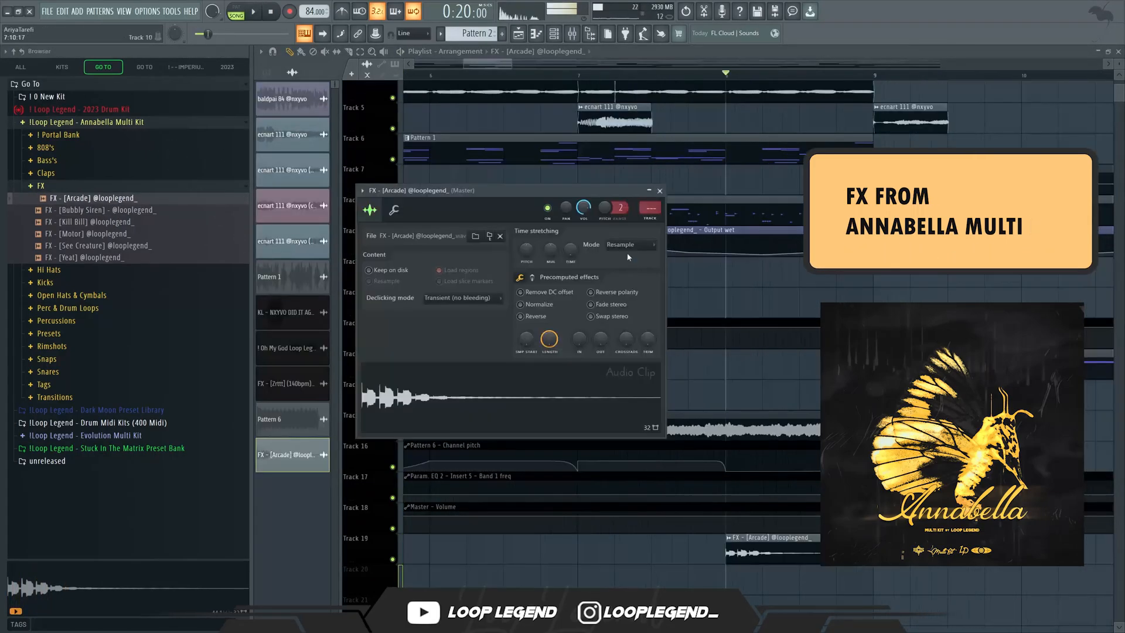
{"action": "left_click", "coordinate": [628, 258]}
{"action": "key", "text": "space"}
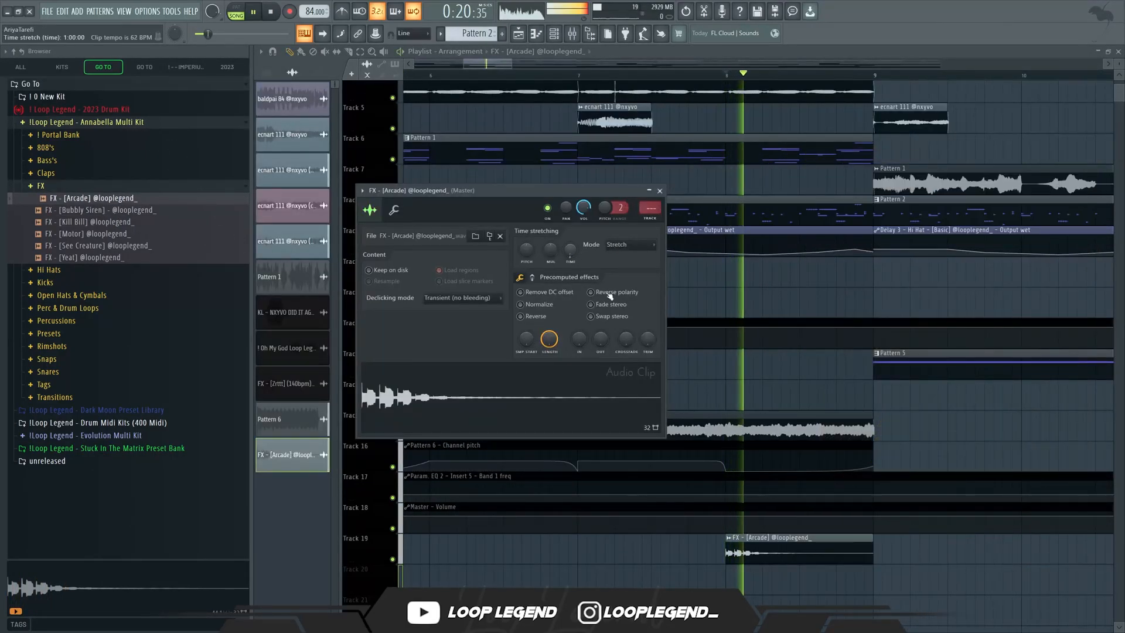
Set the Arcade FX clip's stretch time to 0:08:00 and play the arrangement
{"action": "scroll", "coordinate": [746, 496], "scroll_direction": "down", "scroll_amount": 1}
{"action": "scroll", "coordinate": [746, 502], "scroll_direction": "up", "scroll_amount": 4}
{"action": "key", "text": "space"}
{"action": "left_click_drag", "start_coordinate": [570, 252], "coordinate": [571, 252]}
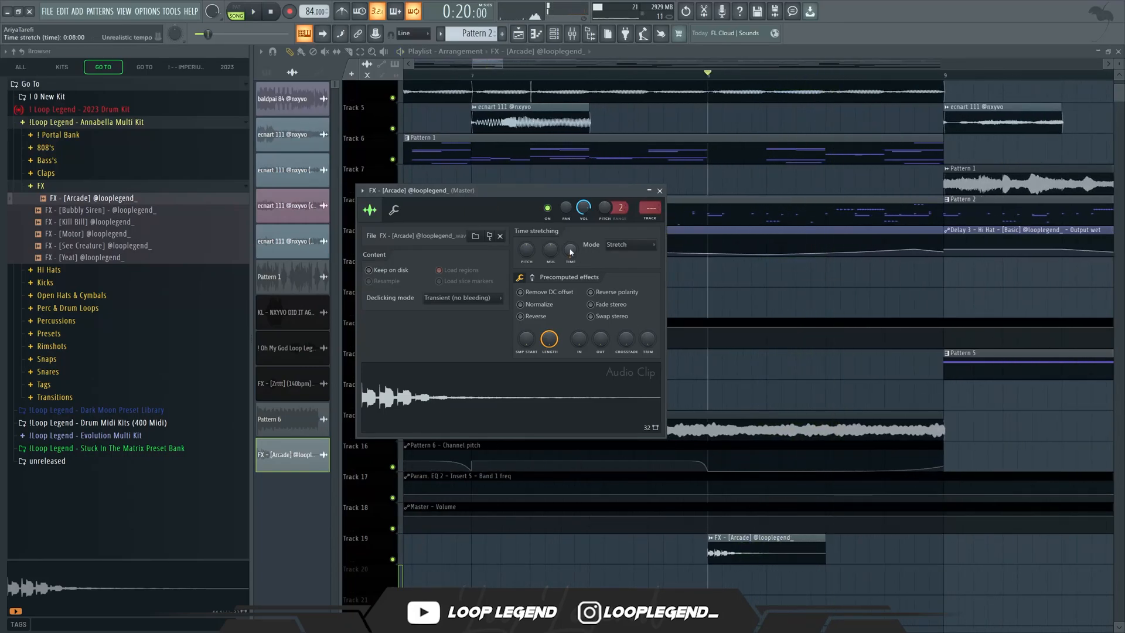
{"action": "key", "text": "space"}
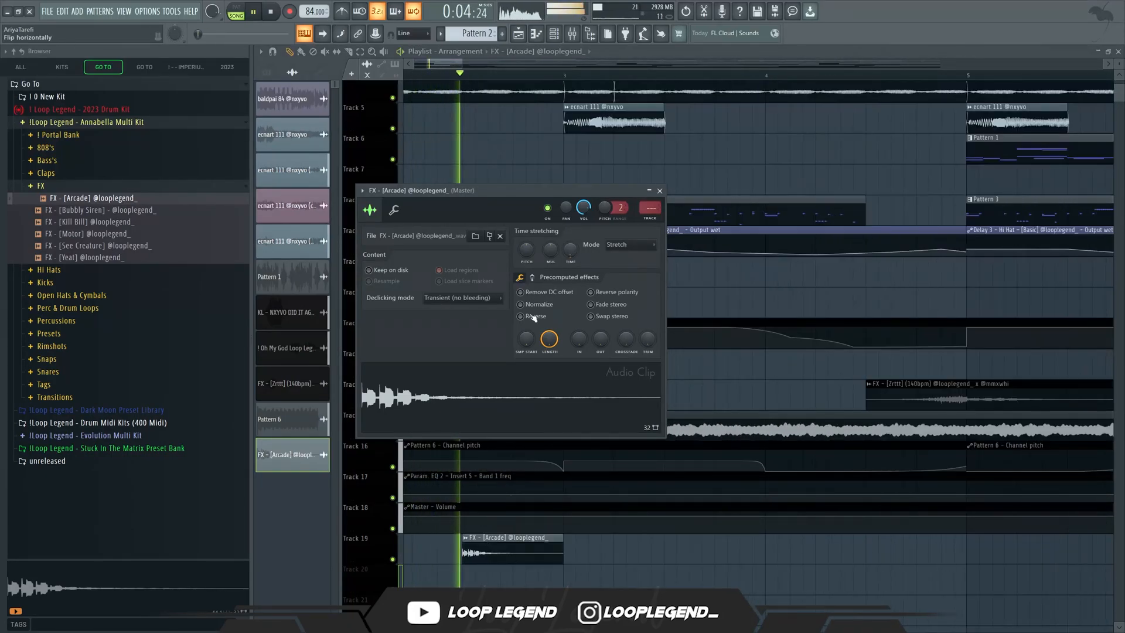
Reverse the Arcade FX sample and place a copy of its clip on Track 19 ending at bar 5
{"action": "left_click", "coordinate": [533, 317]}
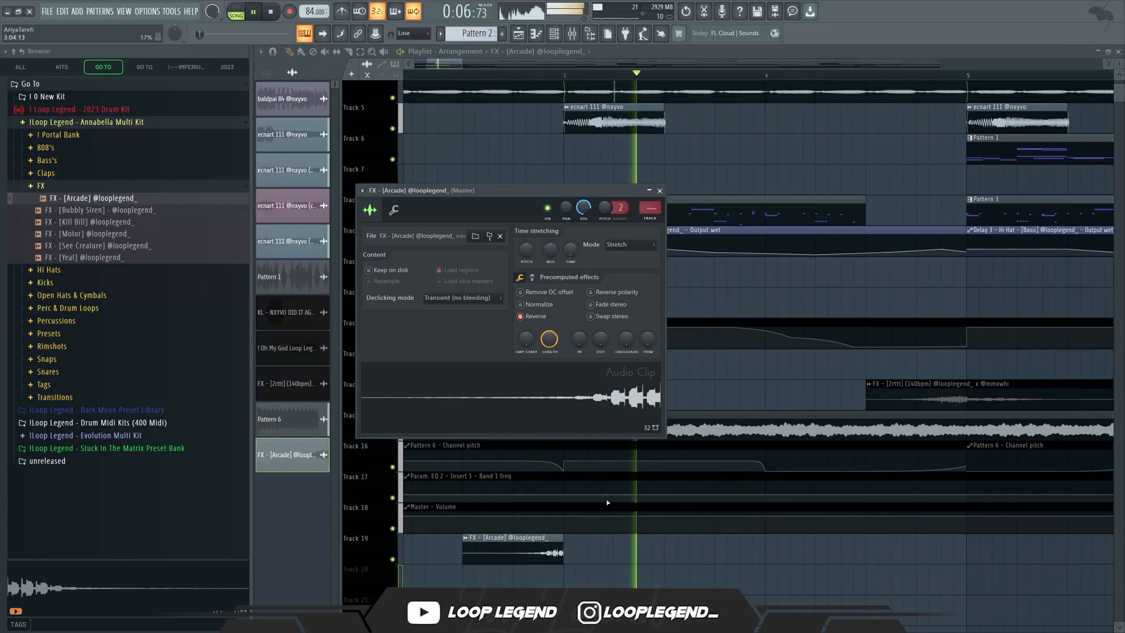
{"action": "scroll", "coordinate": [550, 556], "scroll_direction": "down", "scroll_amount": 3}
{"action": "left_click", "coordinate": [530, 551]}
{"action": "left_click", "coordinate": [672, 551]}
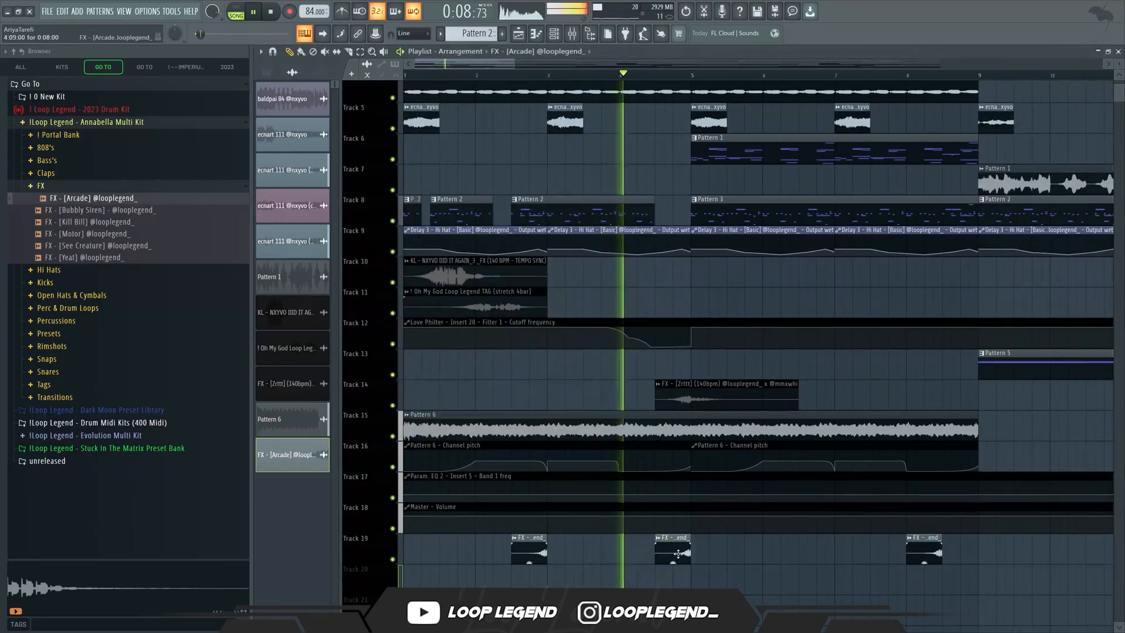
{"action": "double_click", "coordinate": [672, 552]}
{"action": "right_click", "coordinate": [529, 403]}
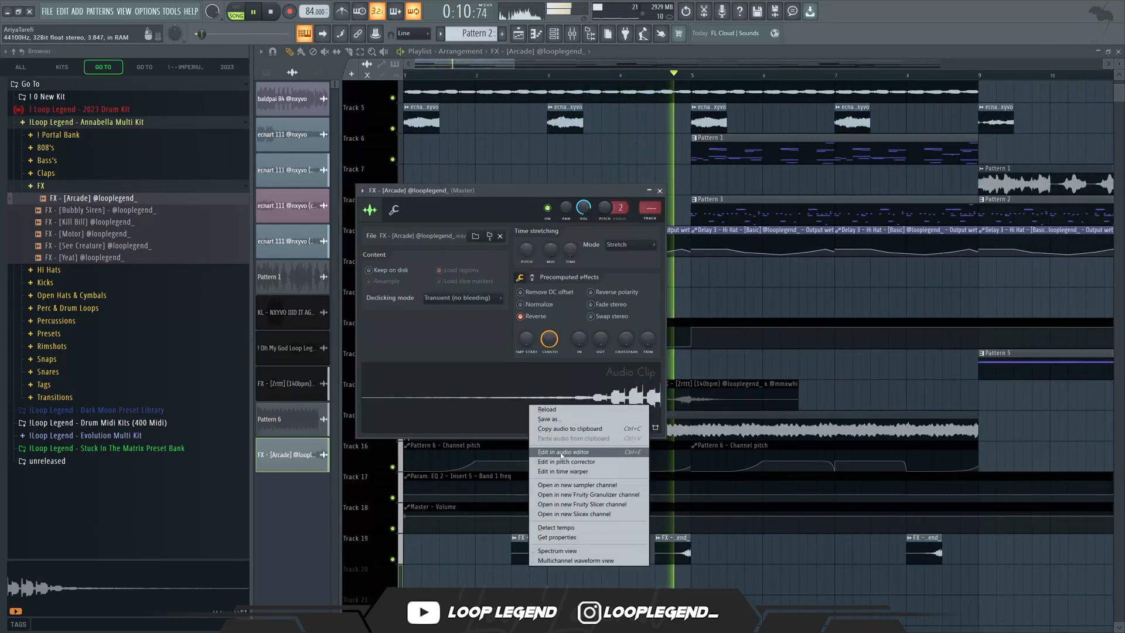
{"action": "left_click", "coordinate": [556, 462]}
{"action": "key", "text": "Escape"}
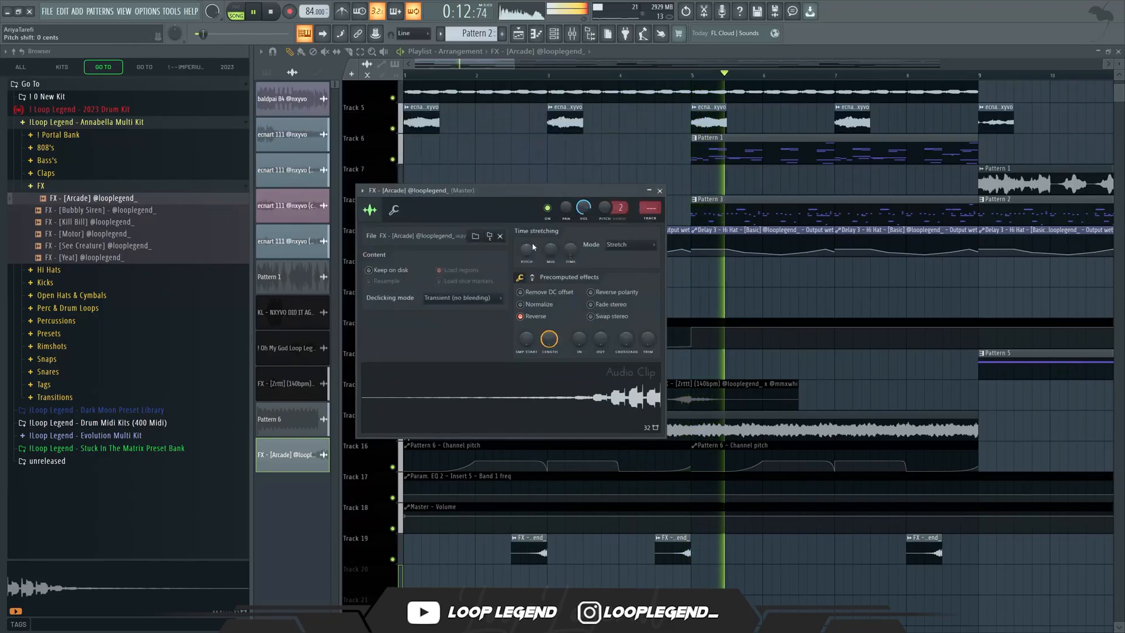
Restart playback of the arrangement and solo the Arcade FX mixer insert
{"action": "key", "text": "space"}
{"action": "key", "text": "space"}
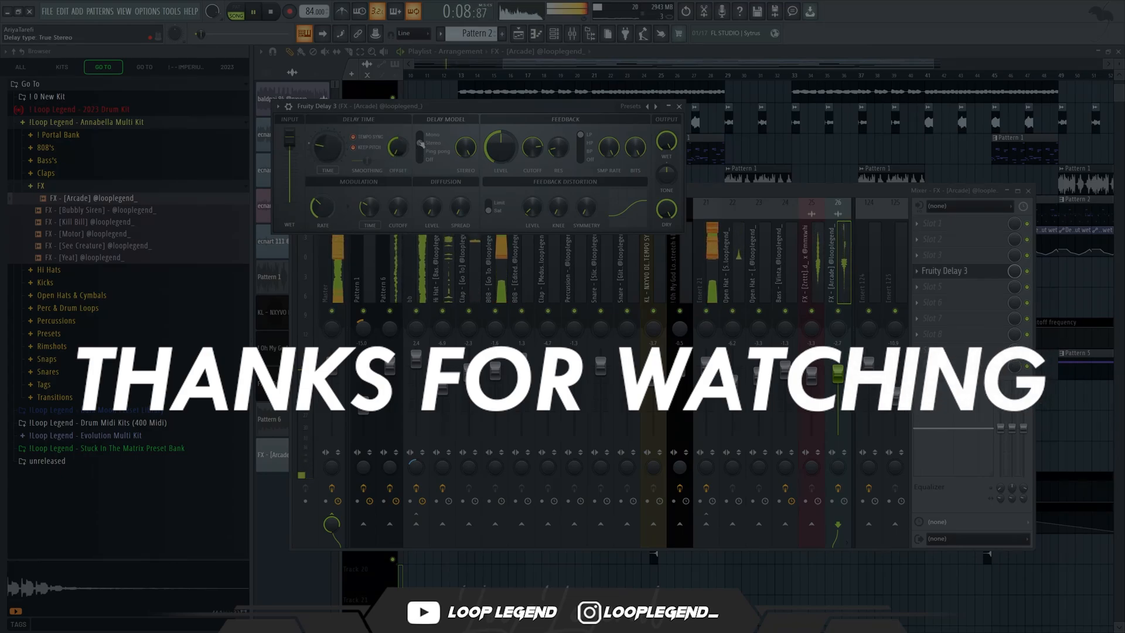
{"action": "right_click", "coordinate": [839, 312]}
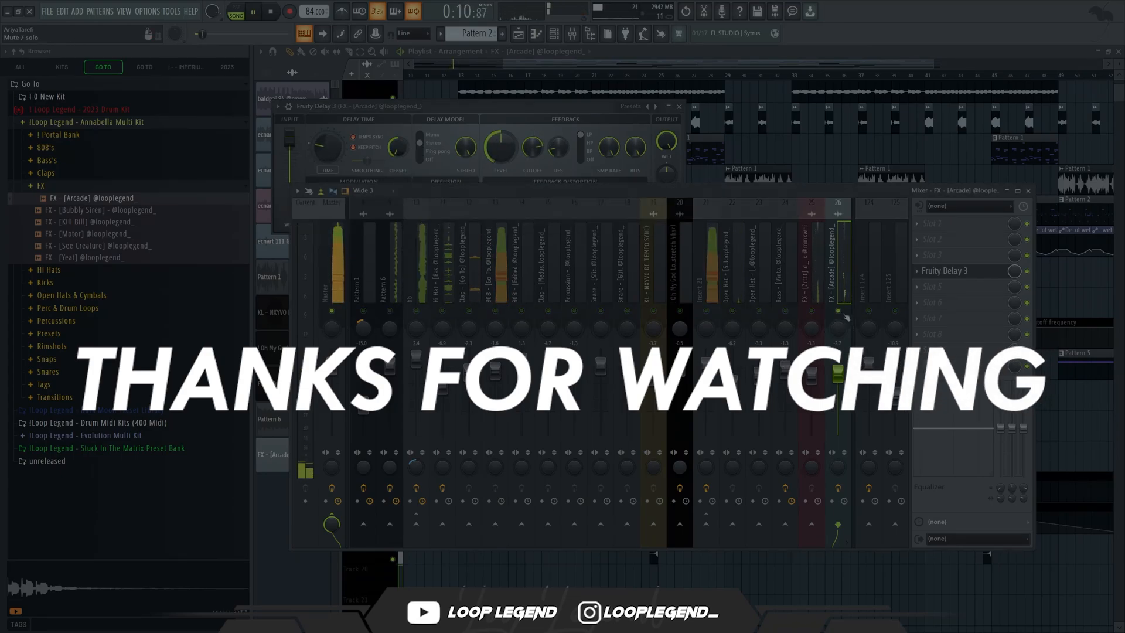